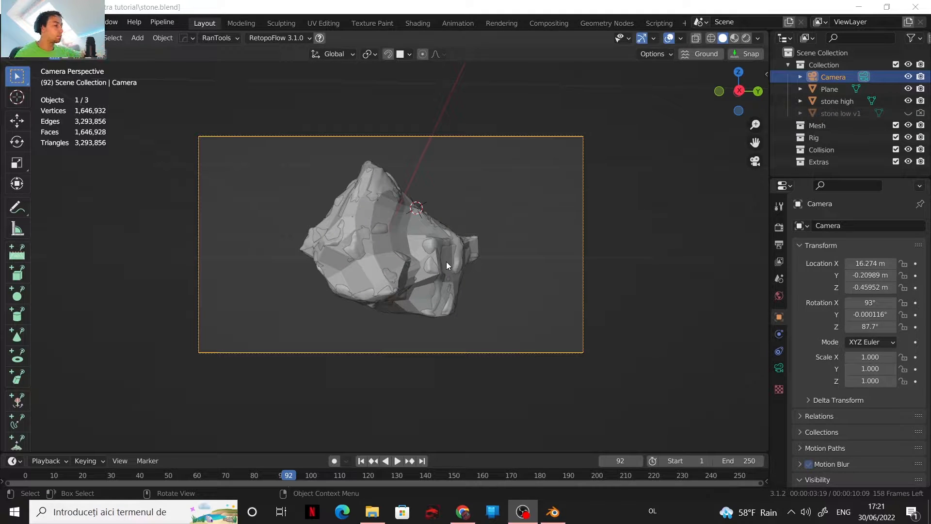
# - Rename the Plane object to "stone low v2"
pyautogui.moveTo(441, 263); pyautogui.dragTo(423, 273, button='middle')
pyautogui.scroll(4, 425, 279)
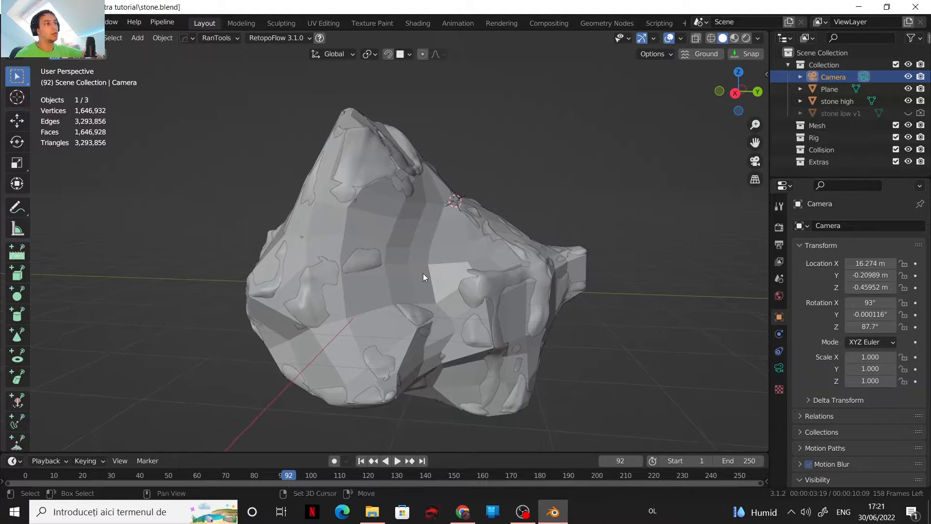
pyautogui.moveTo(463, 215); pyautogui.dragTo(427, 219, button='middle')
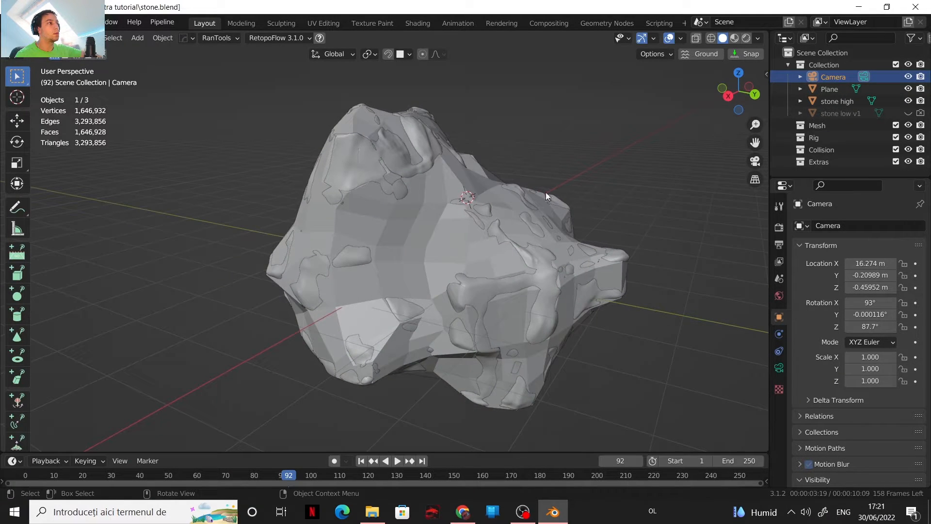
pyautogui.doubleClick(824, 87)
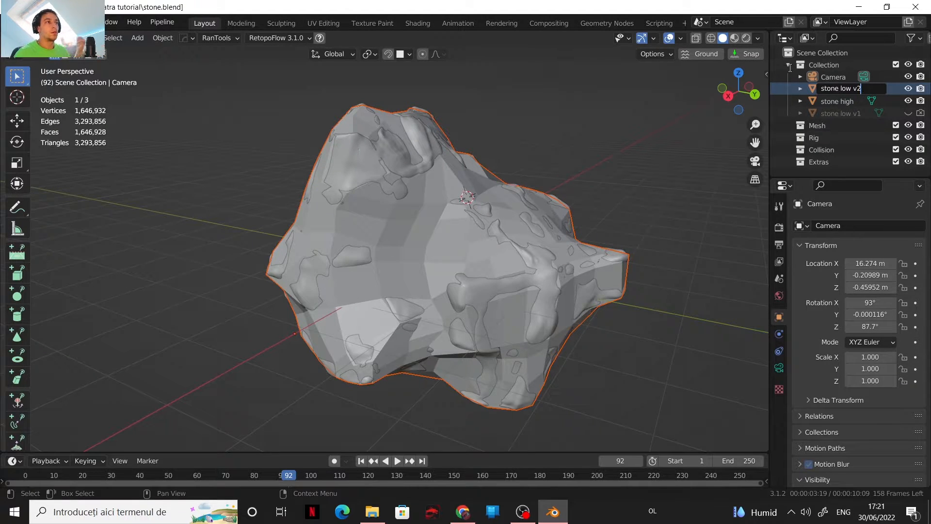
pyautogui.press('Return')
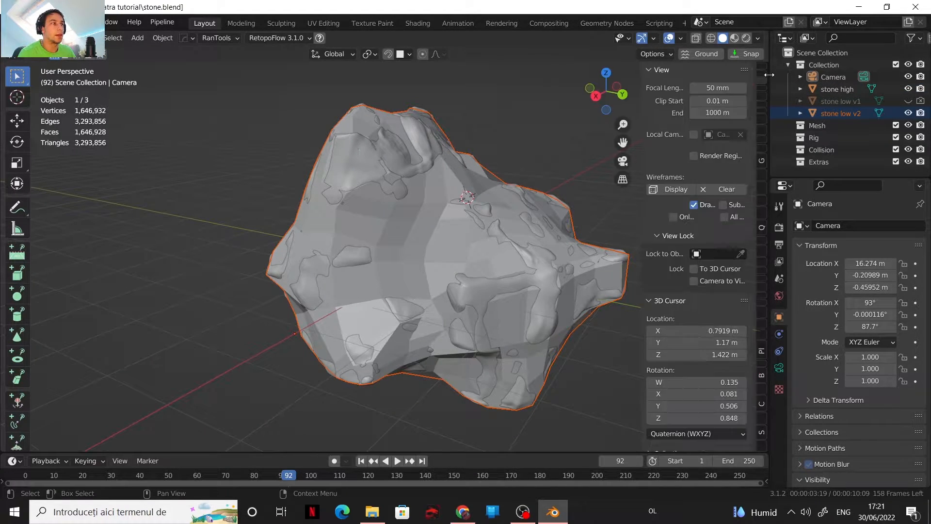
# - Start the Shortcut VUr add-on's on-screen input display in the viewport and hide the sidebar
pyautogui.click(766, 71)
pyautogui.click(765, 103)
pyautogui.keyDown('ctrl'); pyautogui.scroll(-4, 767, 111); pyautogui.keyUp('ctrl')
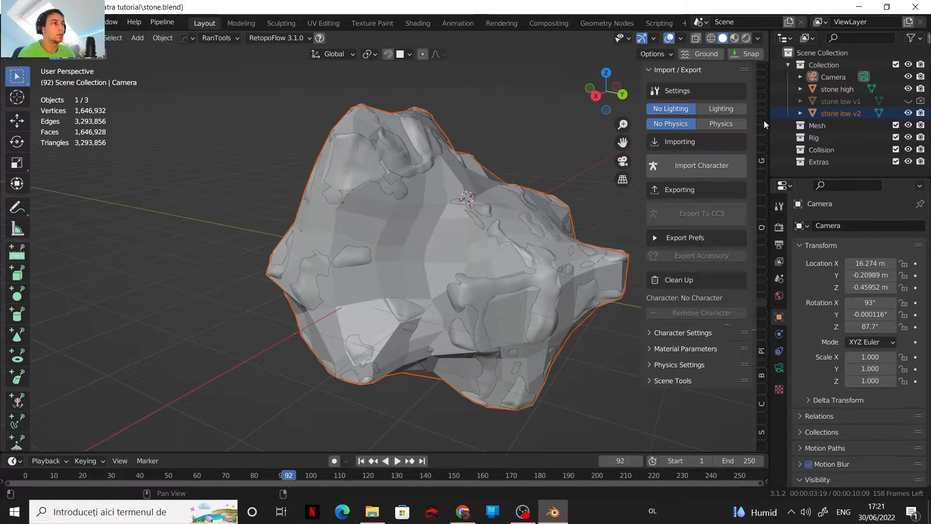
pyautogui.keyDown('ctrl'); pyautogui.scroll(-2, 764, 120); pyautogui.keyUp('ctrl')
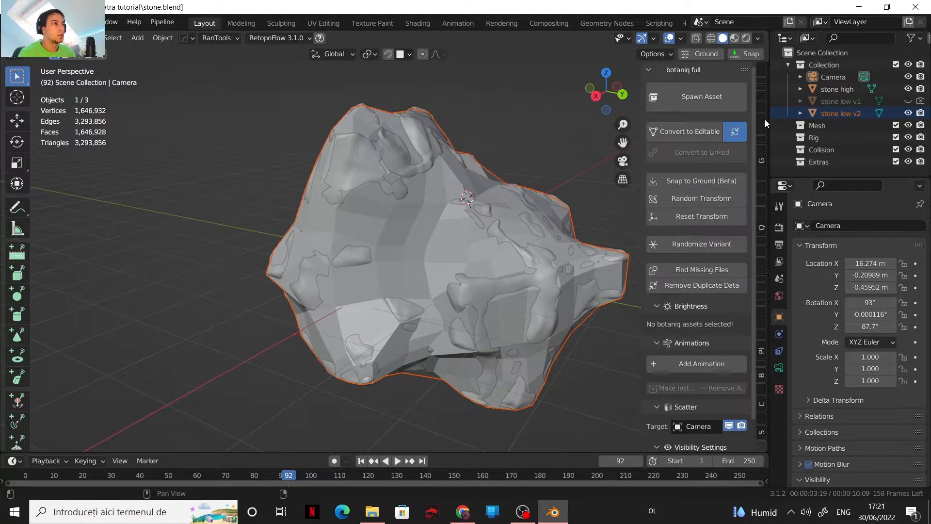
pyautogui.keyDown('ctrl'); pyautogui.scroll(-1, 764, 119); pyautogui.keyUp('ctrl')
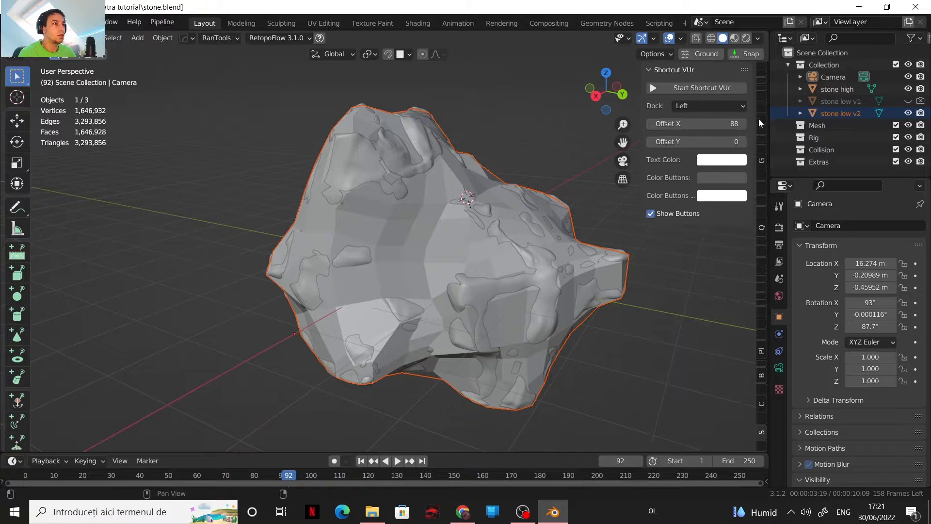
pyautogui.click(705, 91)
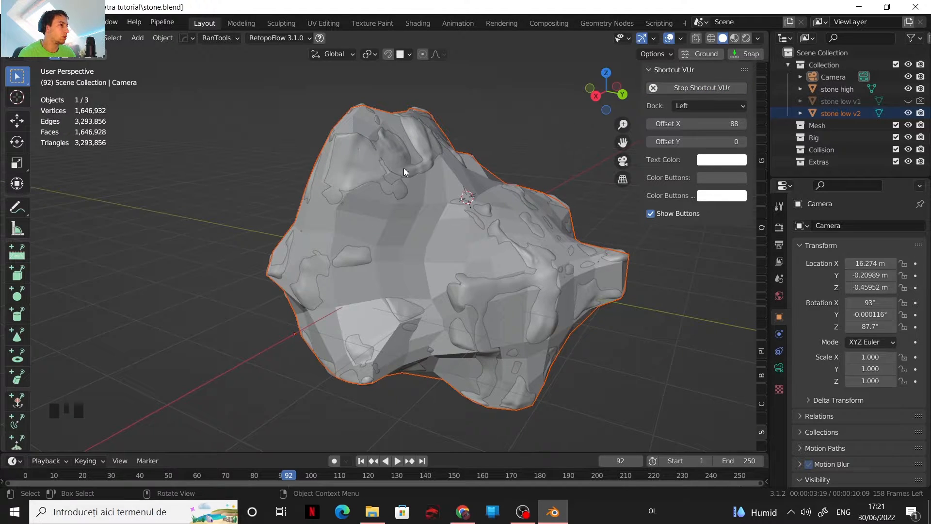
pyautogui.moveTo(639, 145); pyautogui.dragTo(696, 209)
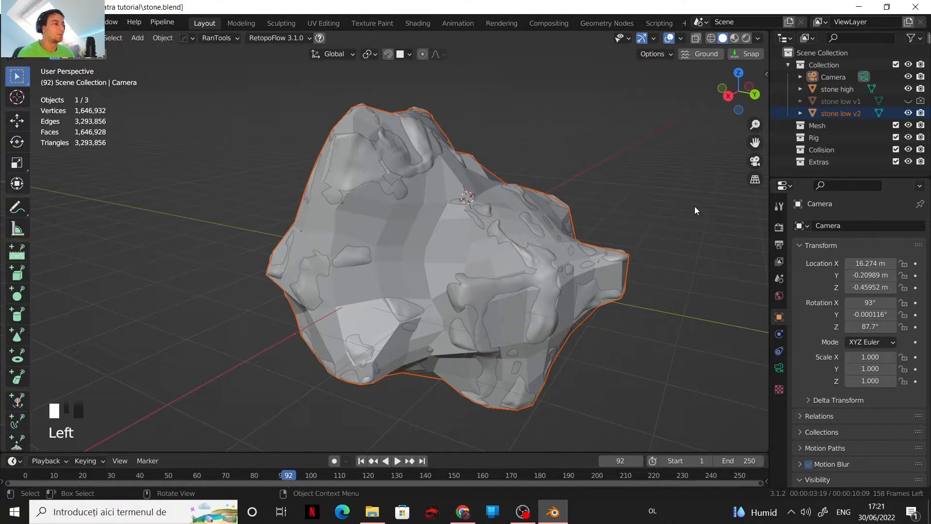
# - Hide the stone high object so only the low-poly stone is shown
pyautogui.click(909, 89)
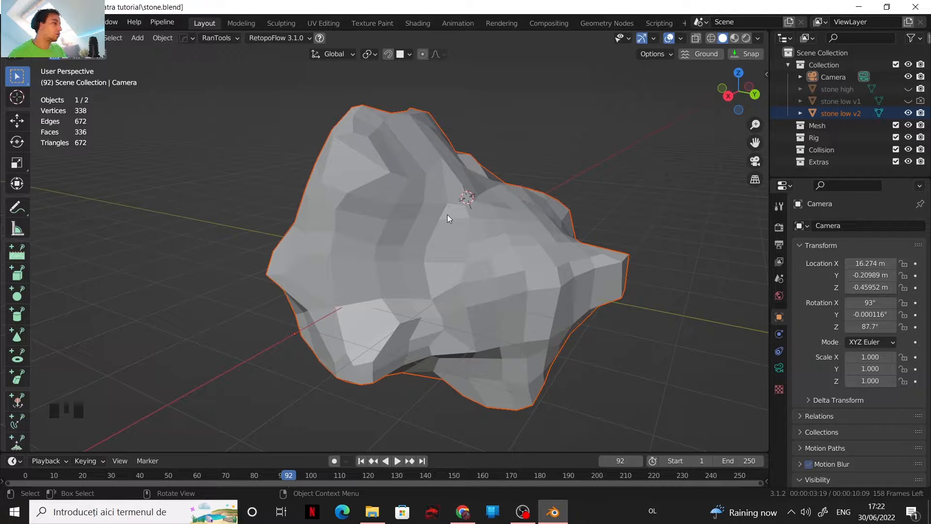
pyautogui.keyDown('shift'); pyautogui.moveTo(401, 191); pyautogui.dragTo(457, 218, button='middle'); pyautogui.keyUp('shift')
pyautogui.scroll(3, 406, 275)
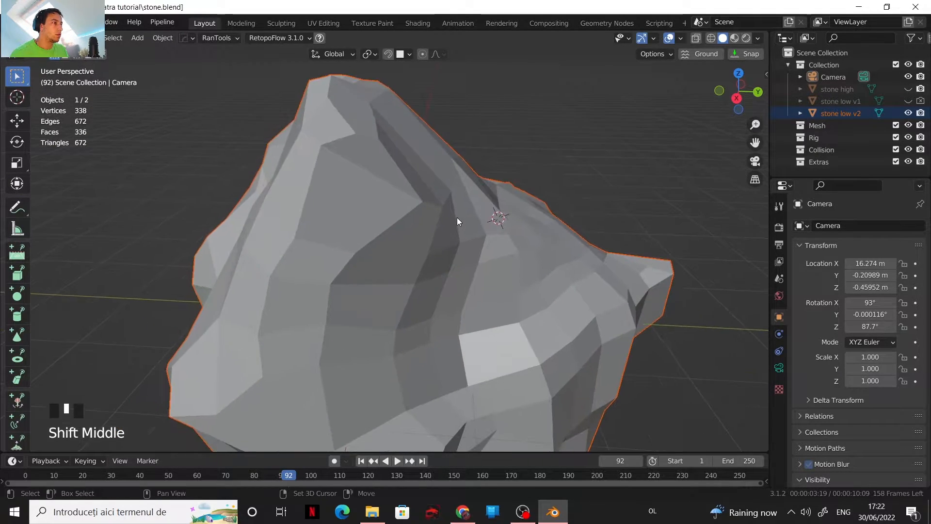
pyautogui.scroll(-5, 434, 248)
pyautogui.scroll(3, 424, 253)
# - Select stone low v2 and set up the UV Editing workspace with edge selection for its mesh
pyautogui.click(423, 267)
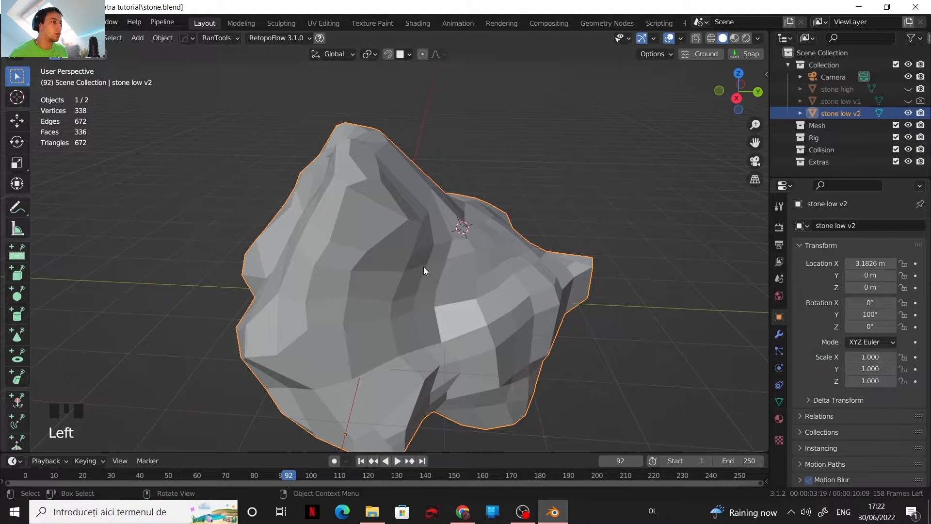
pyautogui.press('Tab')
pyautogui.scroll(-2, 394, 179)
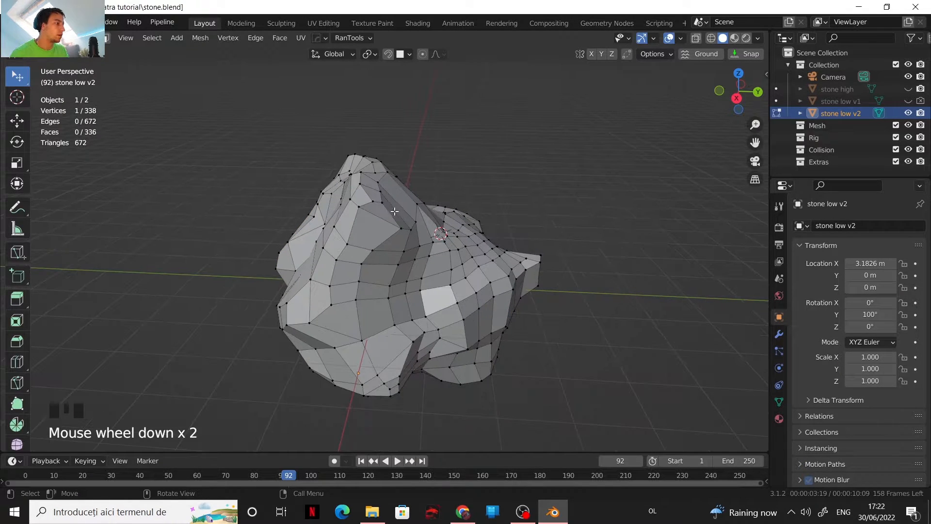
pyautogui.press('Tab')
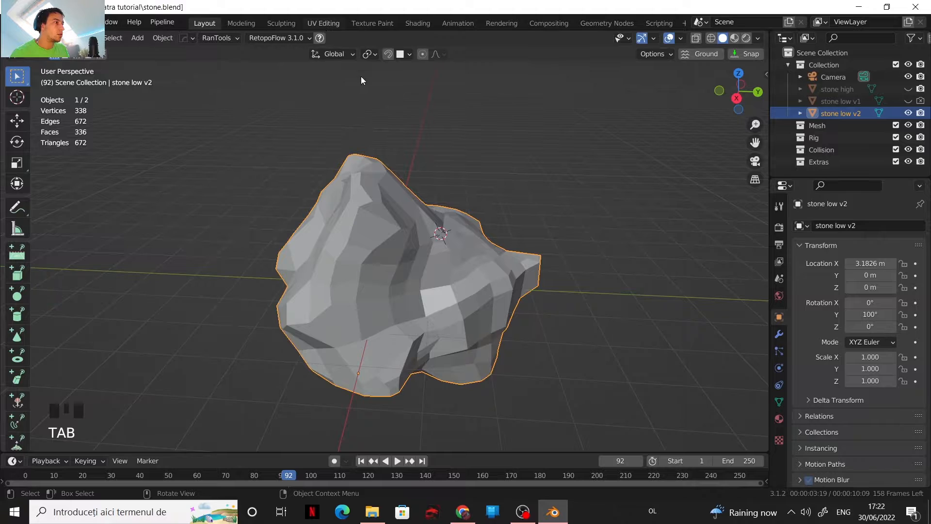
pyautogui.click(323, 23)
pyautogui.keyDown('shift'); pyautogui.moveTo(515, 206); pyautogui.dragTo(656, 294, button='middle'); pyautogui.keyUp('shift')
pyautogui.scroll(4, 543, 262)
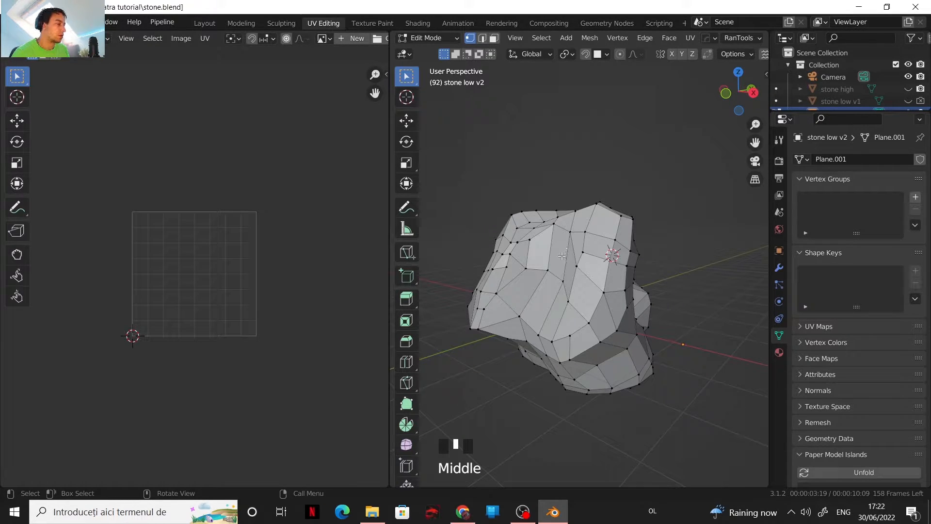
pyautogui.scroll(2, 613, 278)
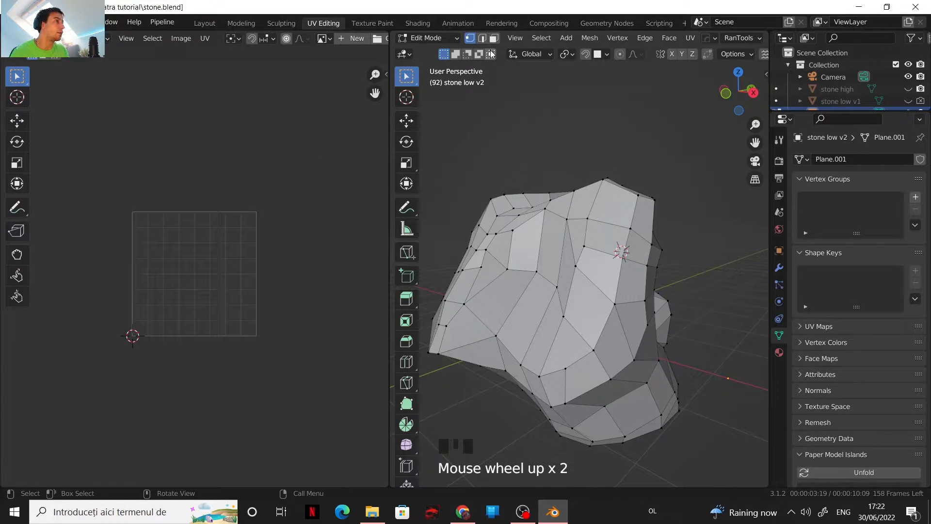
pyautogui.press('2')
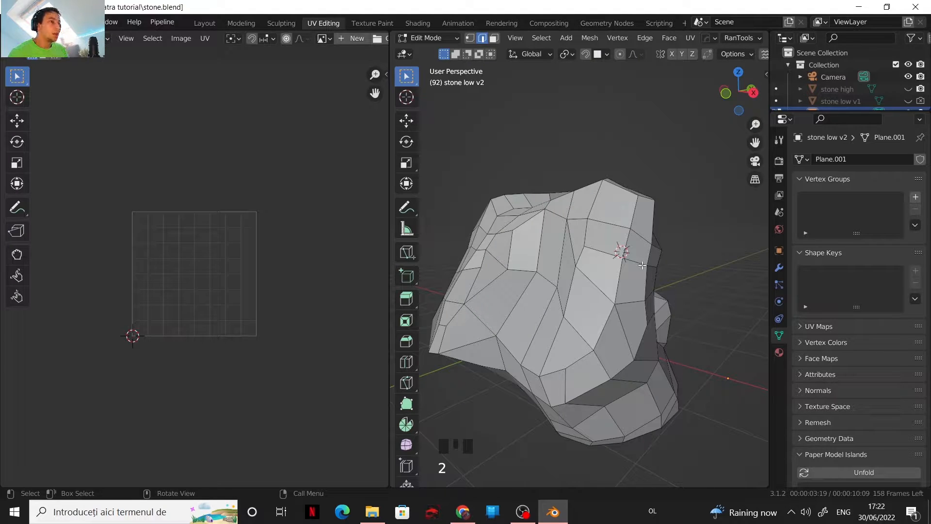
# - Mark a seam along a closed shortest-path edge loop around the grooved end face of the stone
pyautogui.keyDown('shift'); pyautogui.moveTo(623, 240); pyautogui.dragTo(631, 228, button='middle'); pyautogui.keyUp('shift')
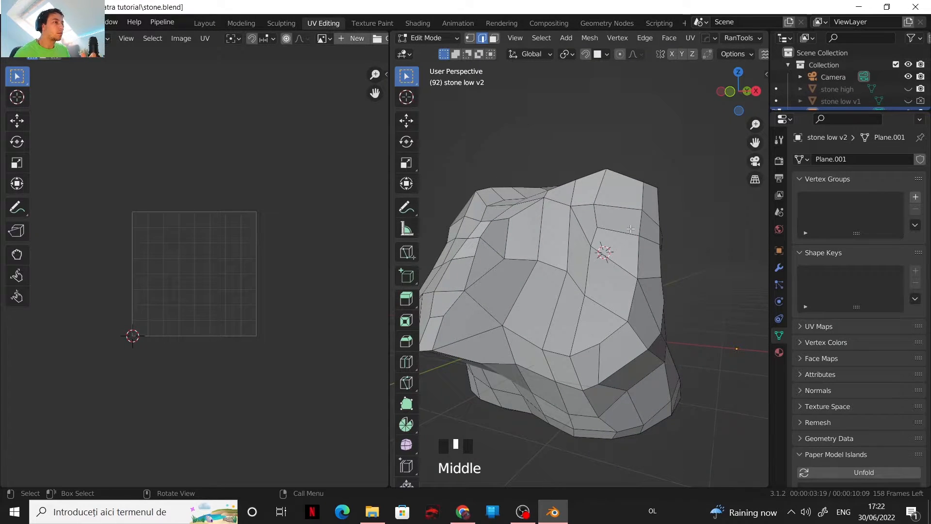
pyautogui.click(645, 202)
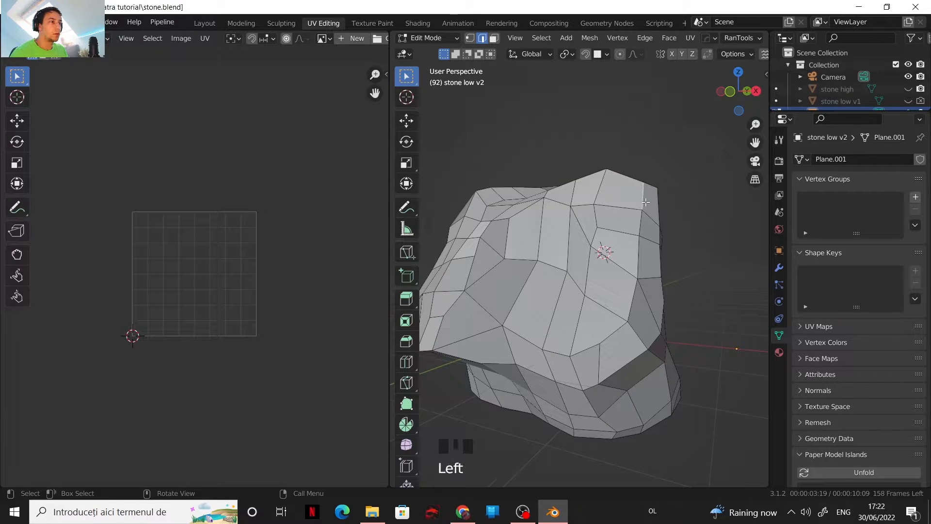
pyautogui.keyDown('ctrl'); pyautogui.click(579, 345); pyautogui.keyUp('ctrl')
pyautogui.keyDown('ctrl'); pyautogui.click(481, 306); pyautogui.keyUp('ctrl')
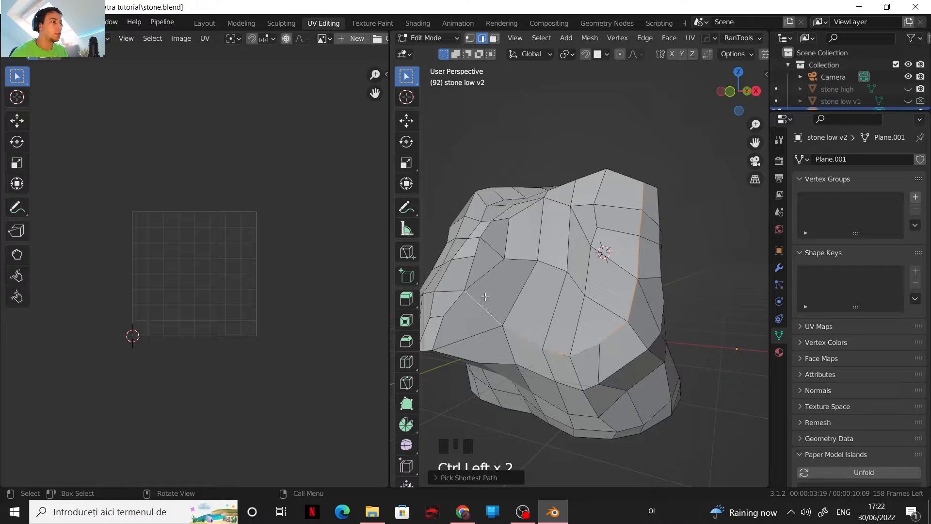
pyautogui.moveTo(481, 306); pyautogui.dragTo(548, 310, button='middle')
pyautogui.keyDown('shift'); pyautogui.moveTo(548, 310); pyautogui.dragTo(575, 350, button='middle'); pyautogui.keyUp('shift')
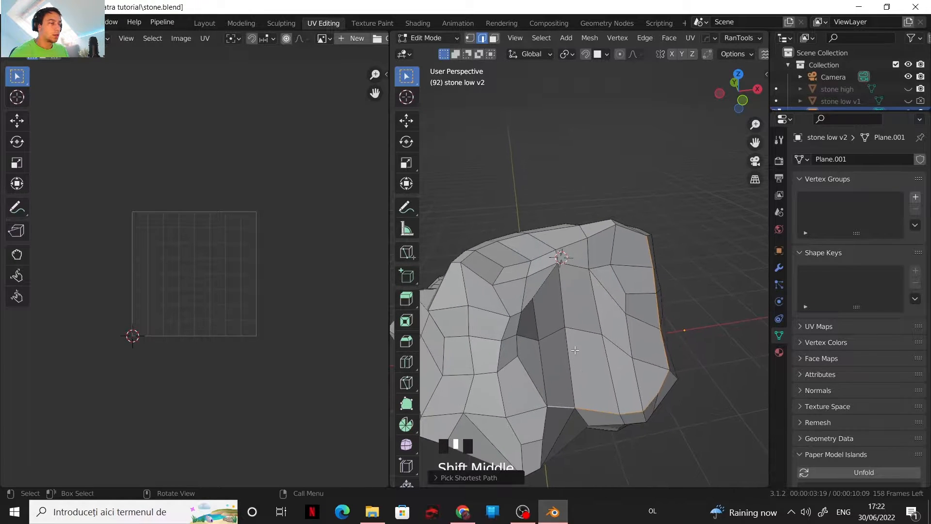
pyautogui.click(630, 236)
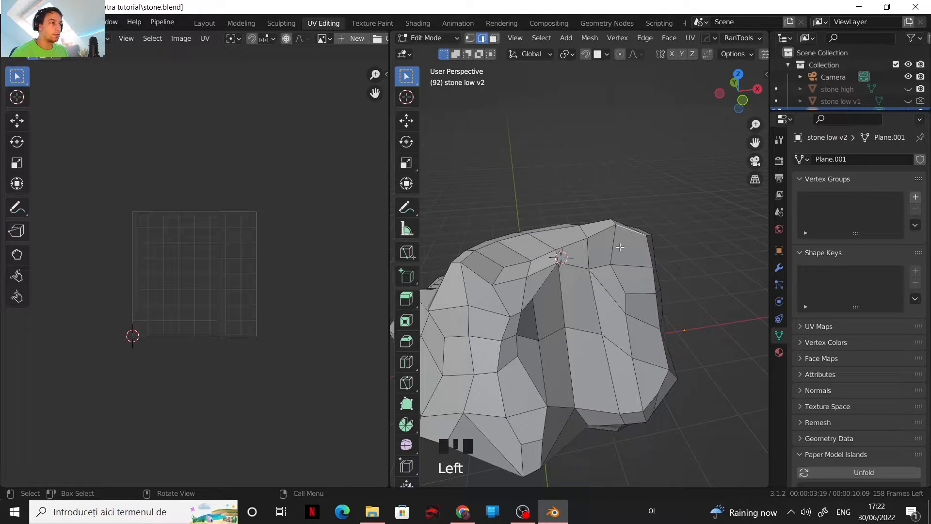
pyautogui.hotkey('ctrl', 'z')
pyautogui.keyDown('shift'); pyautogui.click(625, 232); pyautogui.keyUp('shift')
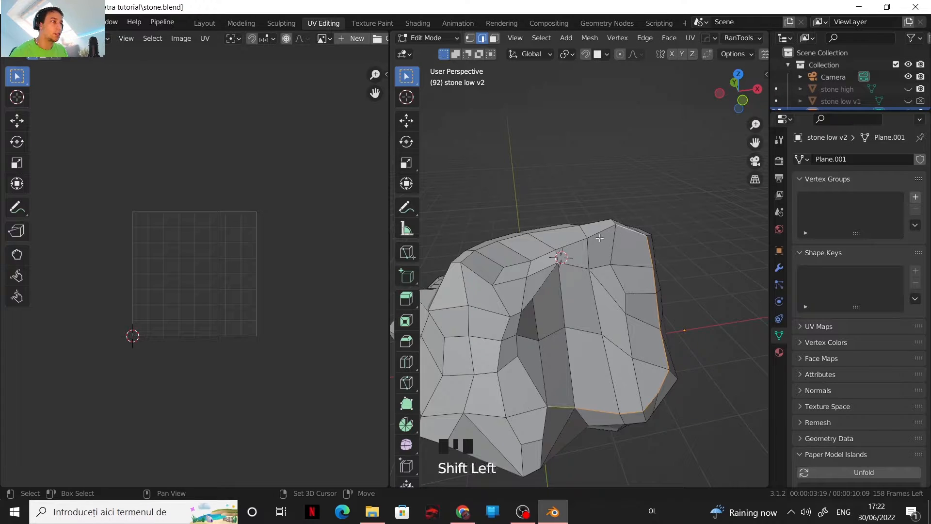
pyautogui.keyDown('ctrl'); pyautogui.click(547, 256); pyautogui.keyUp('ctrl')
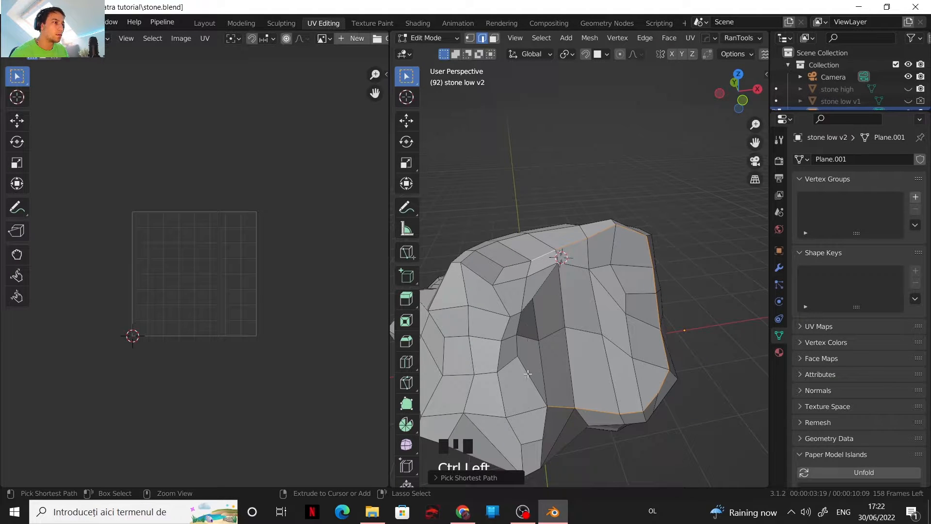
pyautogui.moveTo(528, 374); pyautogui.dragTo(533, 295, button='middle')
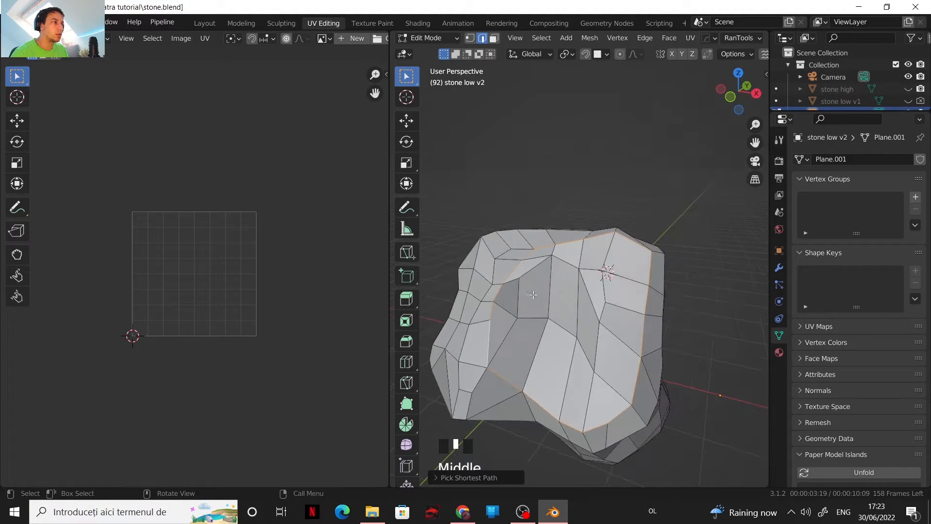
pyautogui.scroll(2, 533, 294)
pyautogui.rightClick(497, 261)
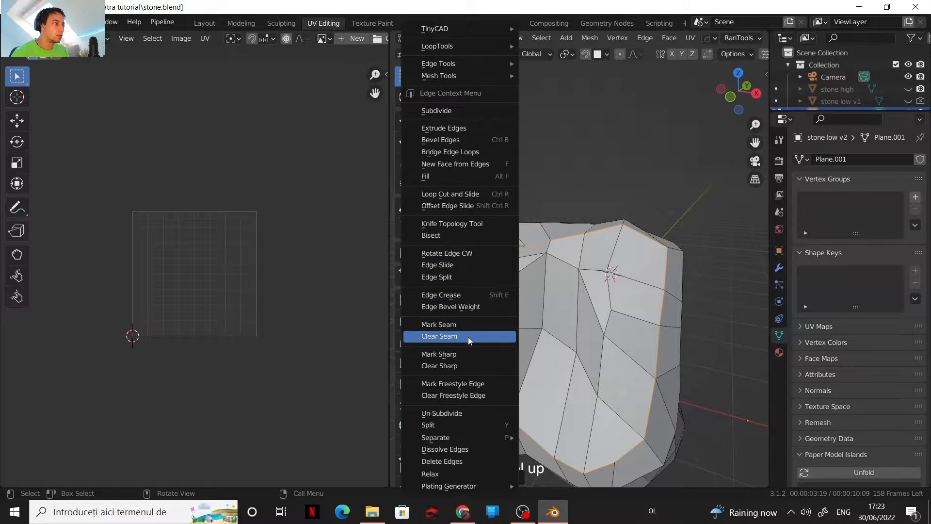
pyautogui.click(459, 327)
# - Mark a second seam along an edge path that leaves the first seam, crosses the adjoining bulge and rejoins the first seam
pyautogui.keyDown('shift'); pyautogui.moveTo(594, 322); pyautogui.dragTo(517, 314, button='middle'); pyautogui.keyUp('shift')
pyautogui.keyDown('shift'); pyautogui.moveTo(517, 313); pyautogui.dragTo(492, 334, button='middle'); pyautogui.keyUp('shift')
pyautogui.moveTo(620, 305); pyautogui.dragTo(522, 325, button='middle')
pyautogui.click(520, 290)
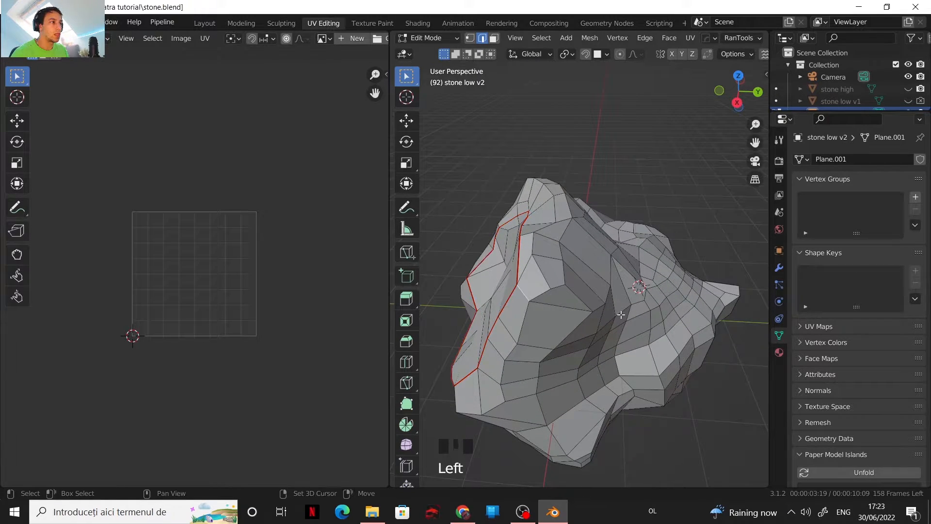
pyautogui.keyDown('shift'); pyautogui.moveTo(521, 289); pyautogui.dragTo(522, 327, button='middle'); pyautogui.keyUp('shift')
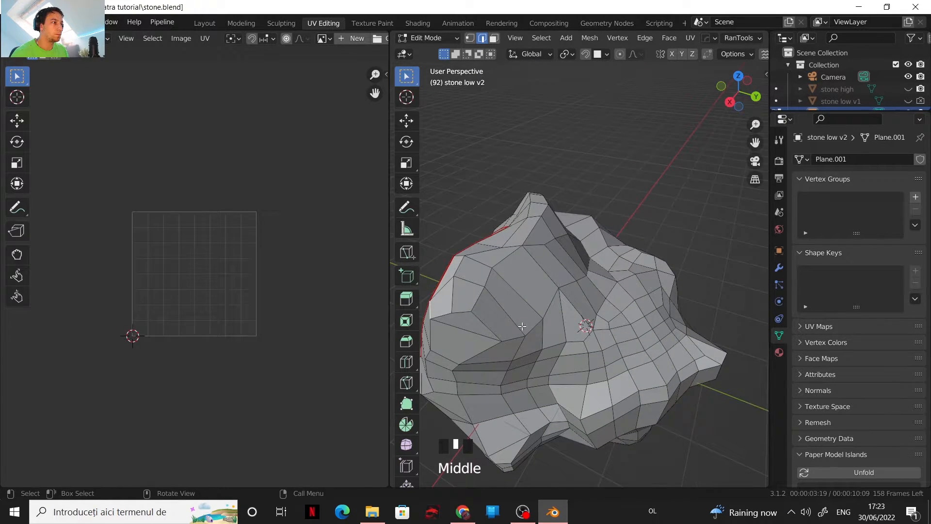
pyautogui.keyDown('ctrl'); pyautogui.click(549, 303); pyautogui.keyUp('ctrl')
pyautogui.moveTo(576, 274); pyautogui.dragTo(583, 316, button='middle')
pyautogui.keyDown('ctrl'); pyautogui.click(595, 311); pyautogui.keyUp('ctrl')
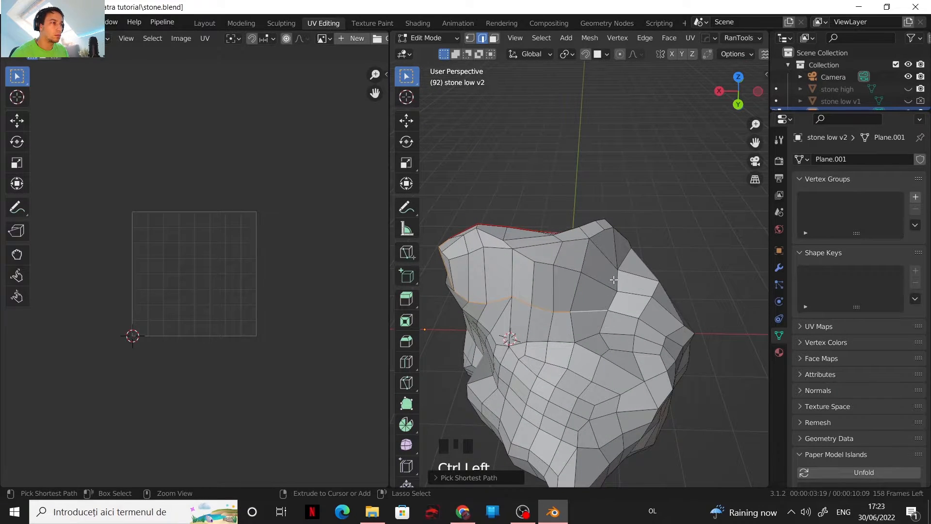
pyautogui.keyDown('ctrl'); pyautogui.click(615, 278); pyautogui.keyUp('ctrl')
pyautogui.moveTo(623, 268); pyautogui.dragTo(525, 321, button='middle')
pyautogui.scroll(3, 525, 322)
pyautogui.keyDown('shift'); pyautogui.click(604, 326); pyautogui.keyUp('shift')
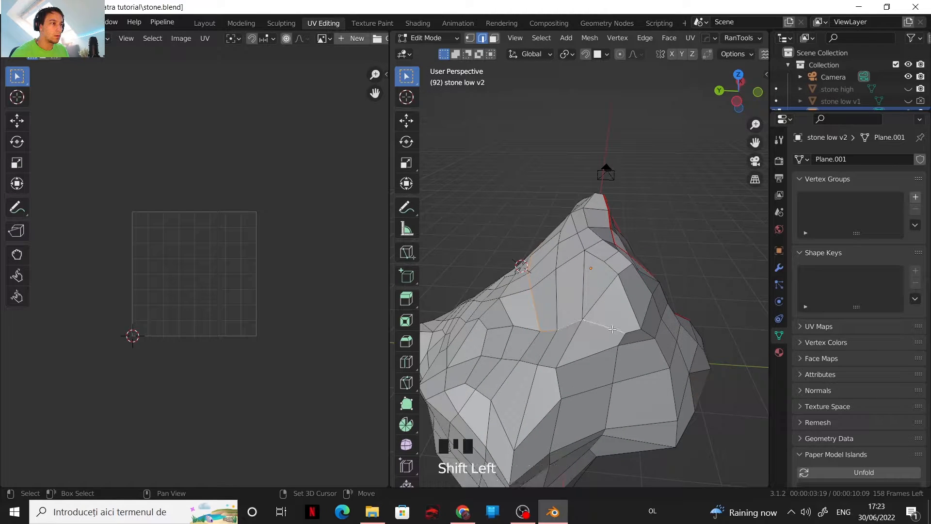
pyautogui.moveTo(604, 326); pyautogui.dragTo(571, 353, button='middle')
pyautogui.keyDown('shift'); pyautogui.click(623, 342); pyautogui.keyUp('shift')
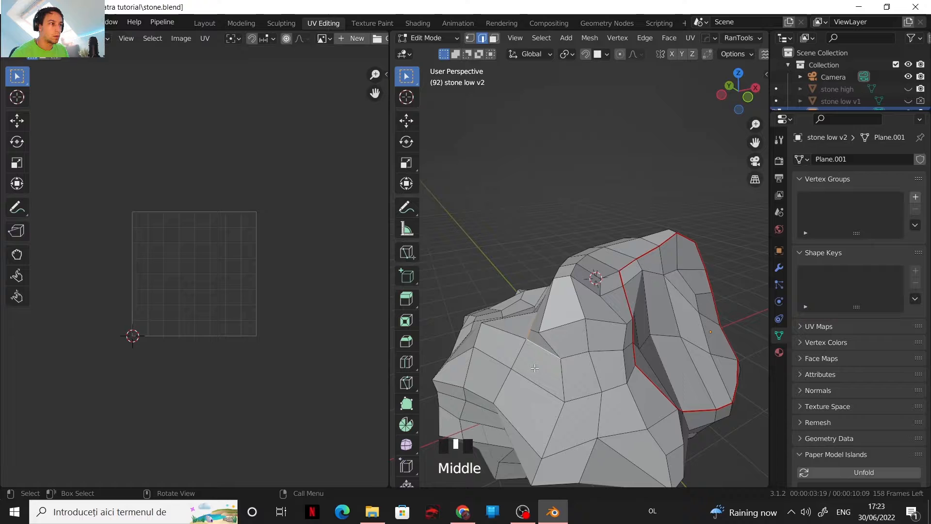
pyautogui.keyDown('shift'); pyautogui.click(571, 355); pyautogui.keyUp('shift')
pyautogui.keyDown('ctrl'); pyautogui.click(627, 346); pyautogui.keyUp('ctrl')
pyautogui.rightClick(624, 344)
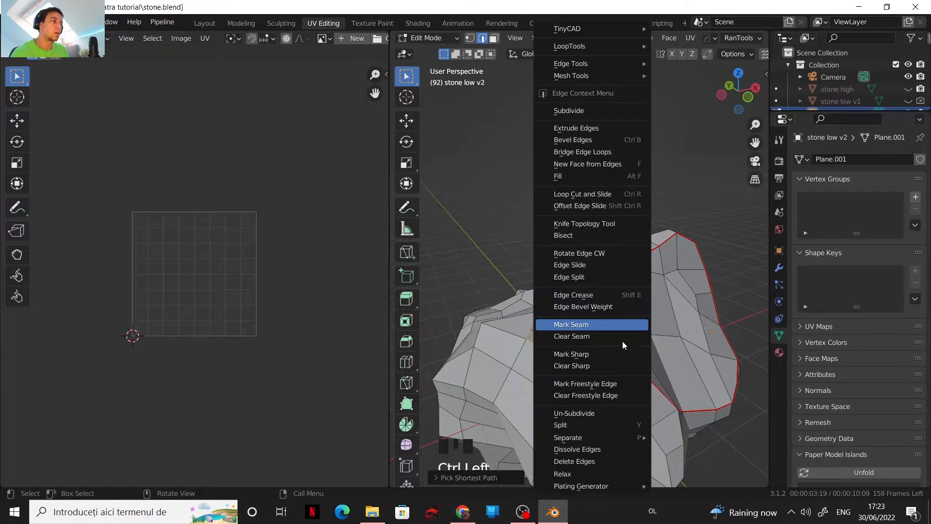
pyautogui.rightClick(584, 328)
# - Select the entire low-poly stone mesh and unwrap it along the marked seams
pyautogui.scroll(-2, 585, 328)
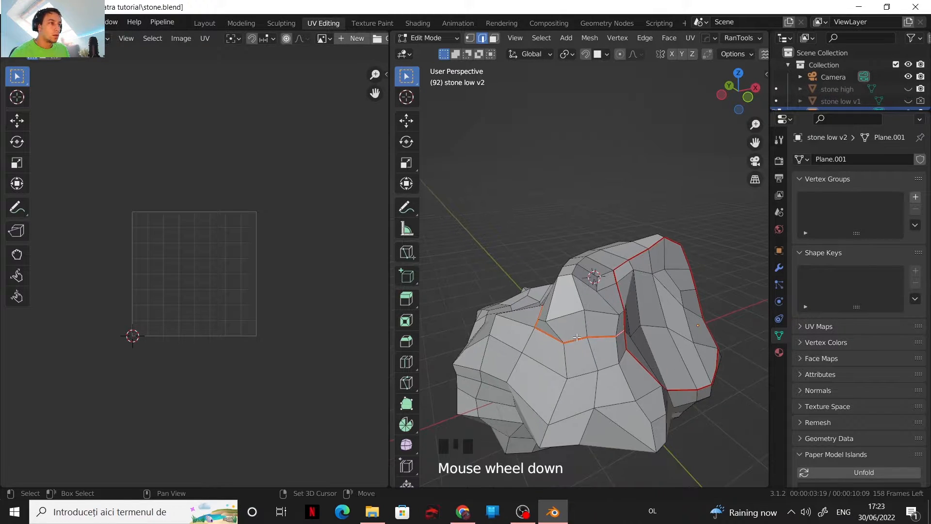
pyautogui.moveTo(584, 328); pyautogui.dragTo(638, 335, button='middle')
pyautogui.scroll(-1, 663, 345)
pyautogui.press('a')
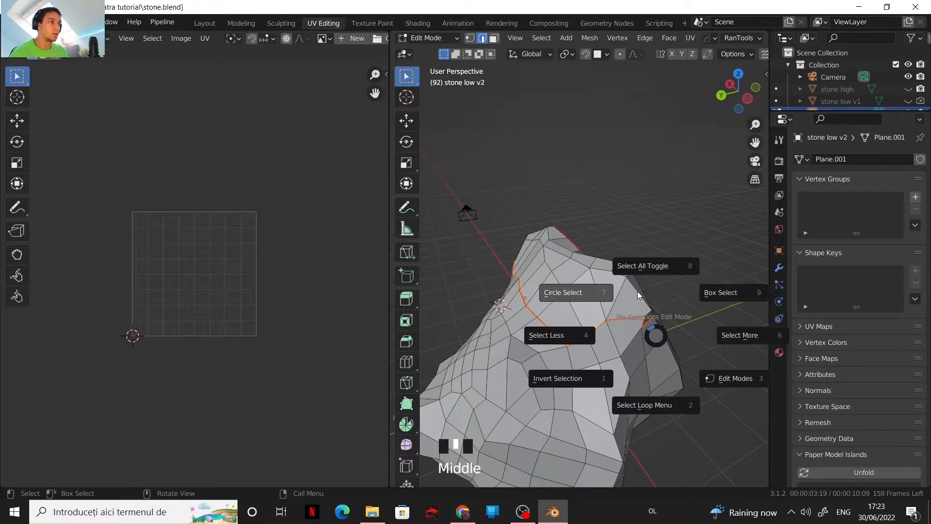
pyautogui.press('a')
pyautogui.press('a')
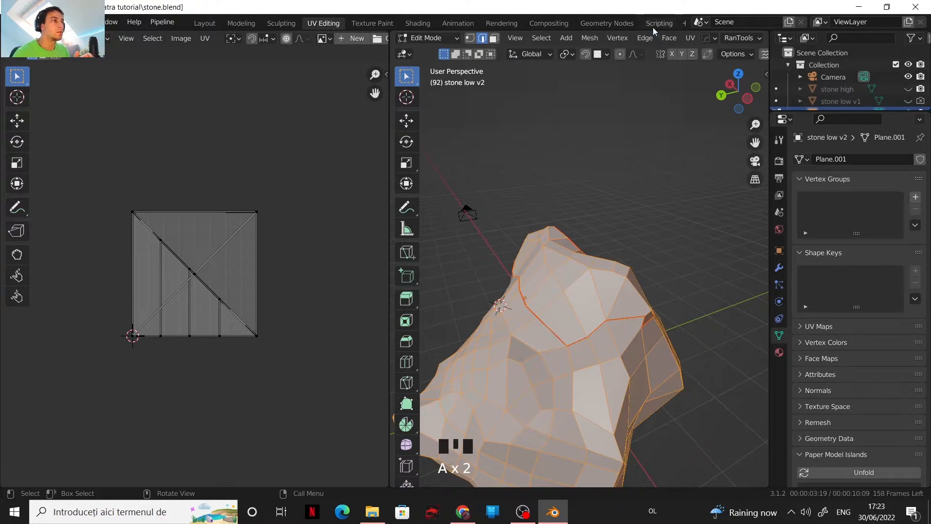
pyautogui.click(691, 39)
pyautogui.click(699, 53)
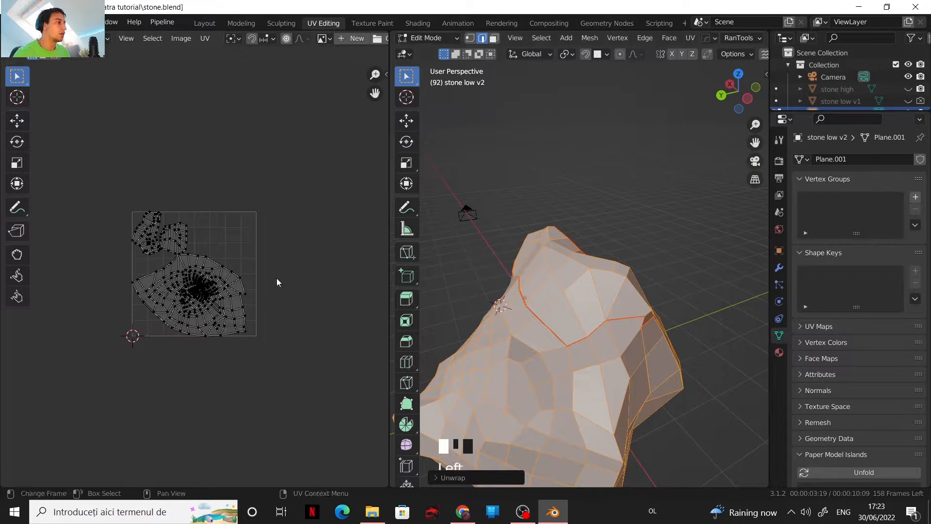
pyautogui.scroll(4, 241, 302)
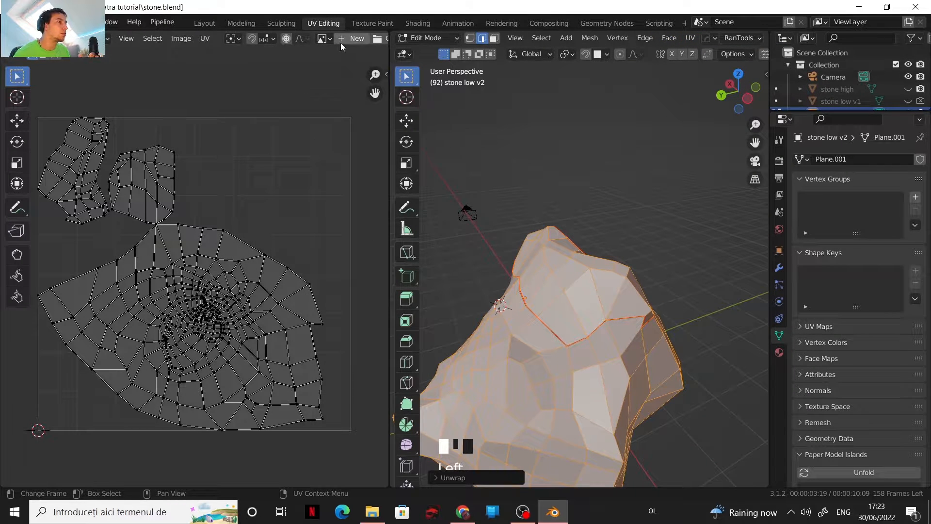
# - Turn on the stretch display for the UV map in the UV editor's overlay settings
pyautogui.hscroll(5, 341, 44)
pyautogui.click(314, 38)
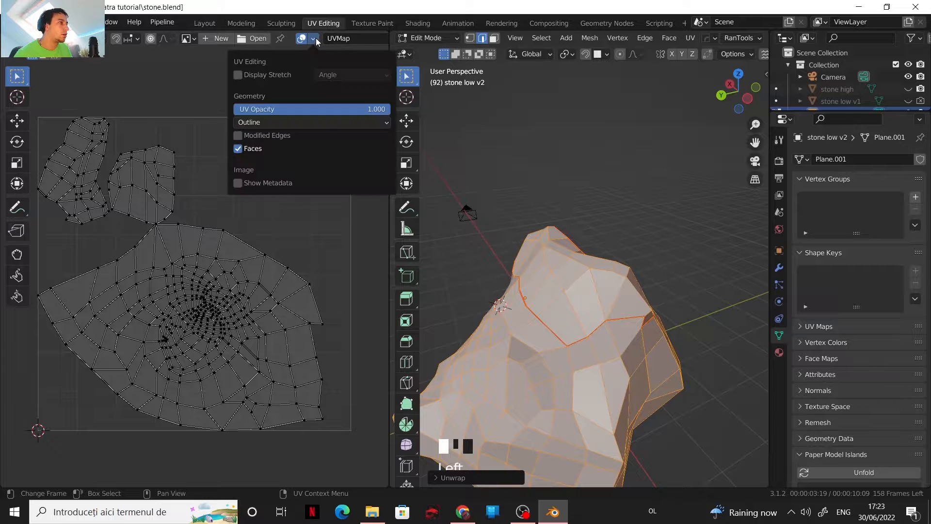
pyautogui.click(238, 74)
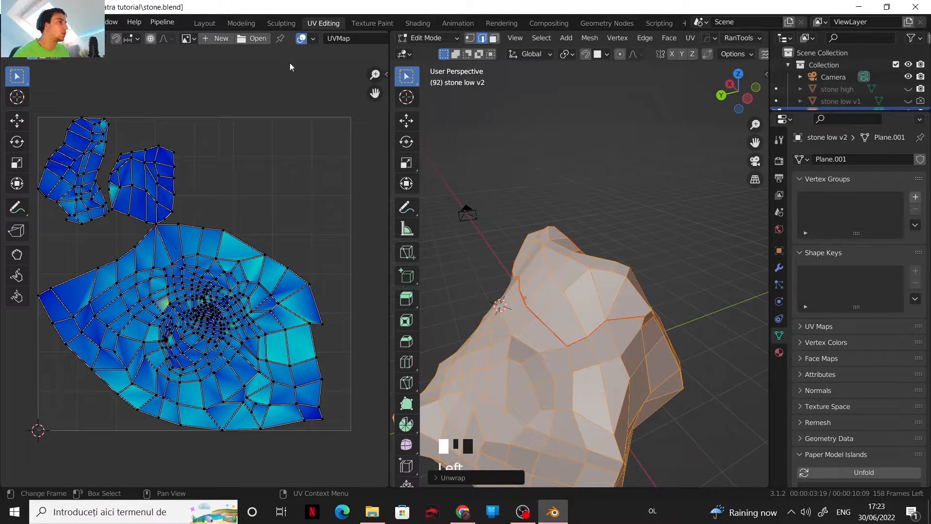
pyautogui.click(313, 39)
# - Examine the UV islands up close for stretching, especially the dense middle of the large island
pyautogui.scroll(8, 232, 286)
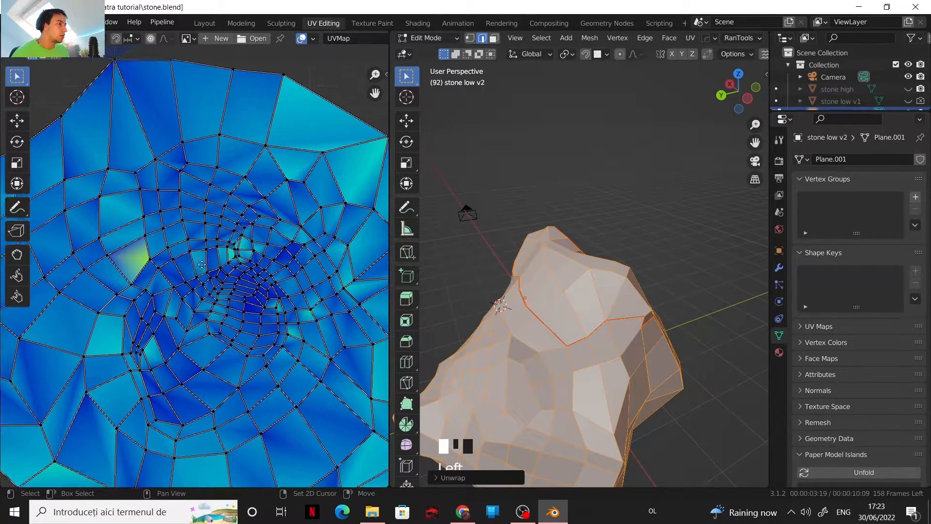
pyautogui.moveTo(201, 264); pyautogui.dragTo(195, 258, button='middle')
pyautogui.scroll(3, 225, 295)
pyautogui.moveTo(225, 295); pyautogui.dragTo(277, 358, button='middle')
pyautogui.scroll(-3, 218, 260)
pyautogui.scroll(1, 251, 297)
pyautogui.scroll(-2, 251, 299)
pyautogui.scroll(2, 236, 324)
pyautogui.scroll(-4, 257, 331)
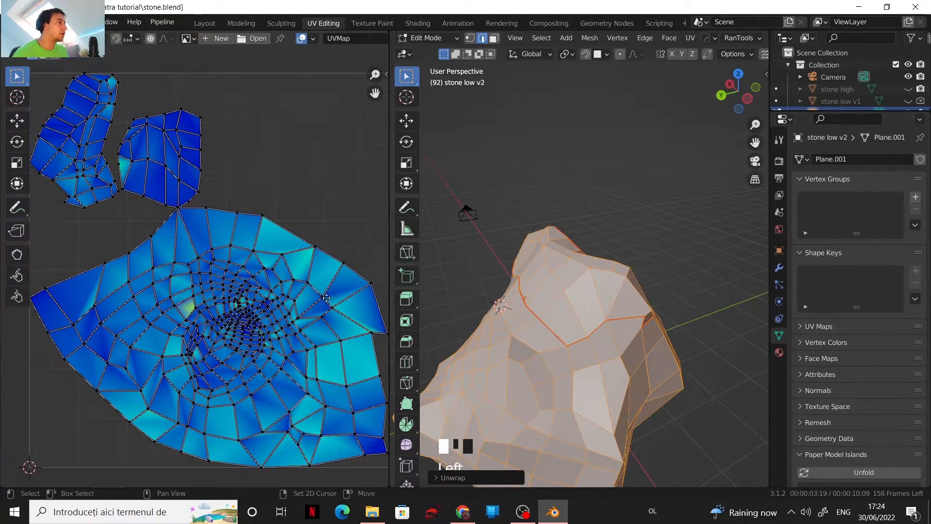
# - Mark a seam along a shortest-path edge run from the bulge seam, down and around the underside, up to the seam on the opposite side
pyautogui.moveTo(552, 301); pyautogui.dragTo(555, 225, button='middle')
pyautogui.scroll(-2, 447, 258)
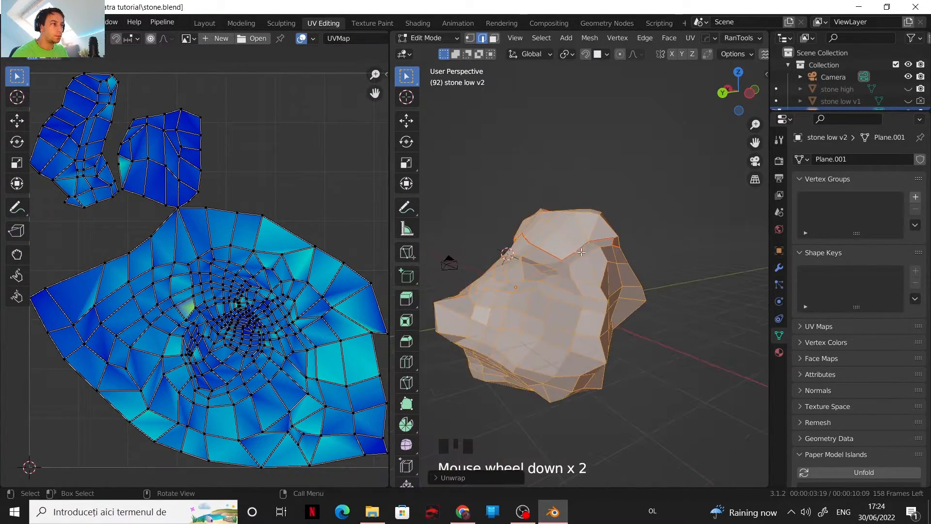
pyautogui.moveTo(447, 258); pyautogui.dragTo(505, 260, button='middle')
pyautogui.scroll(3, 605, 299)
pyautogui.moveTo(606, 299); pyautogui.dragTo(574, 263, button='middle')
pyautogui.click(565, 233)
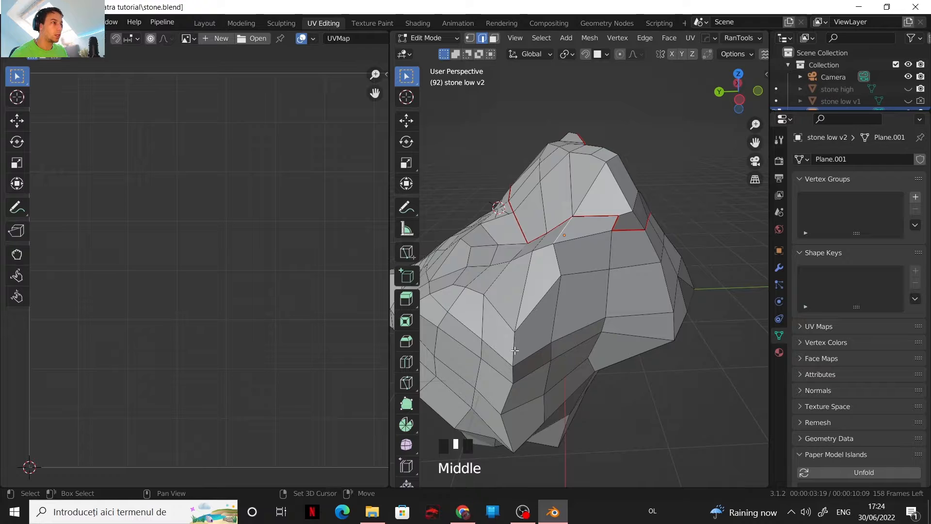
pyautogui.keyDown('ctrl'); pyautogui.click(532, 301); pyautogui.keyUp('ctrl')
pyautogui.keyDown('shift'); pyautogui.moveTo(533, 300); pyautogui.dragTo(631, 270, button='middle'); pyautogui.keyUp('shift')
pyautogui.keyDown('ctrl'); pyautogui.click(534, 309); pyautogui.keyUp('ctrl')
pyautogui.scroll(-2, 606, 298)
pyautogui.keyDown('ctrl'); pyautogui.click(606, 298); pyautogui.keyUp('ctrl')
pyautogui.keyDown('shift'); pyautogui.moveTo(632, 270); pyautogui.dragTo(647, 286, button='middle'); pyautogui.keyUp('shift')
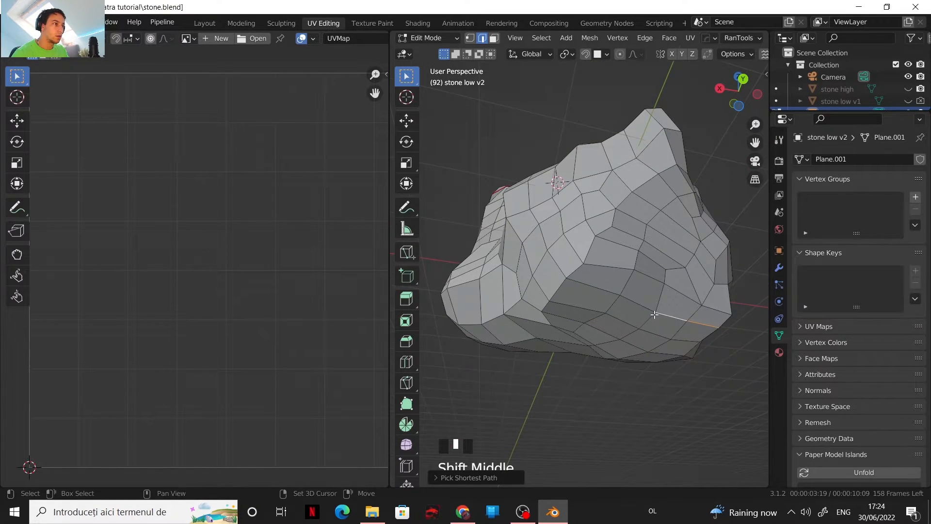
pyautogui.keyDown('ctrl'); pyautogui.click(558, 270); pyautogui.keyUp('ctrl')
pyautogui.keyDown('shift'); pyautogui.moveTo(558, 270); pyautogui.dragTo(626, 297, button='middle'); pyautogui.keyUp('shift')
pyautogui.keyDown('shift'); pyautogui.moveTo(625, 297); pyautogui.dragTo(541, 245, button='middle'); pyautogui.keyUp('shift')
pyautogui.moveTo(541, 245); pyautogui.dragTo(547, 249, button='middle')
pyautogui.keyDown('ctrl'); pyautogui.click(548, 220); pyautogui.keyUp('ctrl')
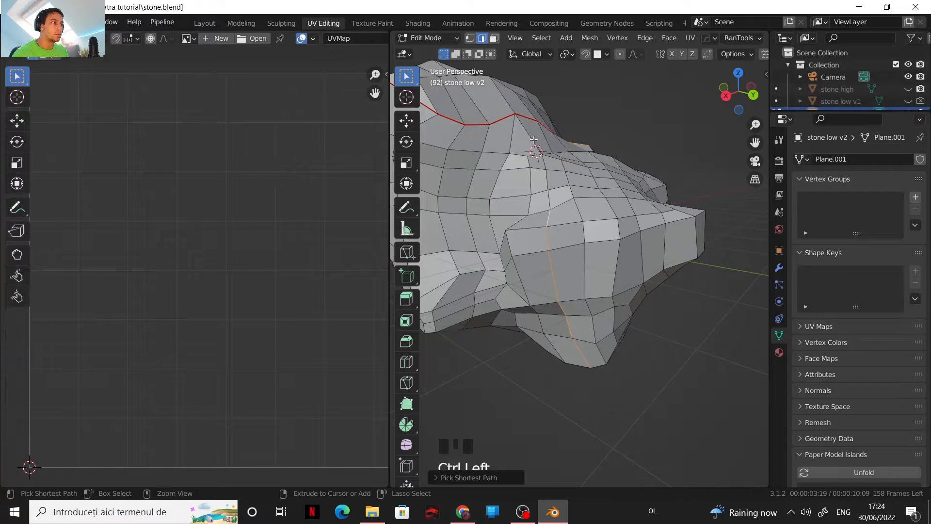
pyautogui.keyDown('ctrl'); pyautogui.click(534, 140); pyautogui.keyUp('ctrl')
pyautogui.moveTo(534, 141); pyautogui.dragTo(532, 191, button='middle')
pyautogui.keyDown('shift'); pyautogui.moveTo(533, 192); pyautogui.dragTo(538, 241, button='middle'); pyautogui.keyUp('shift')
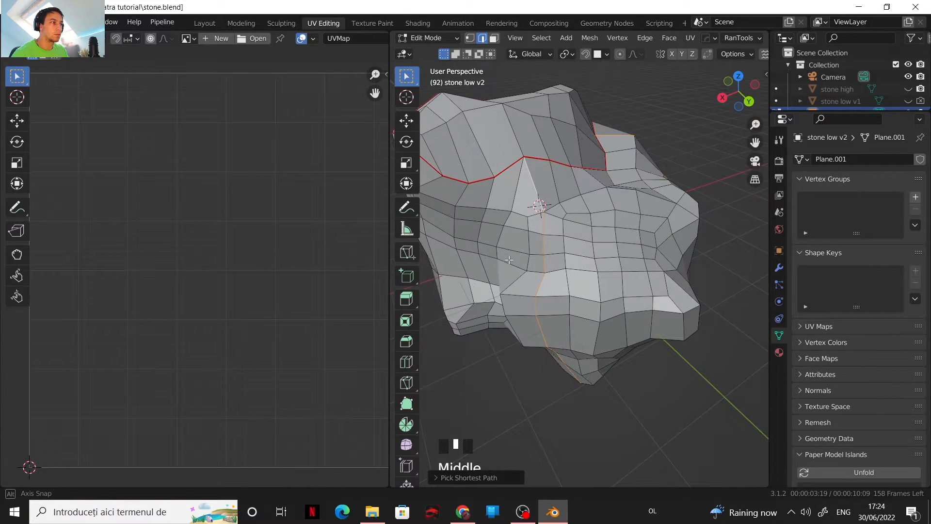
pyautogui.rightClick(539, 242)
pyautogui.rightClick(495, 325)
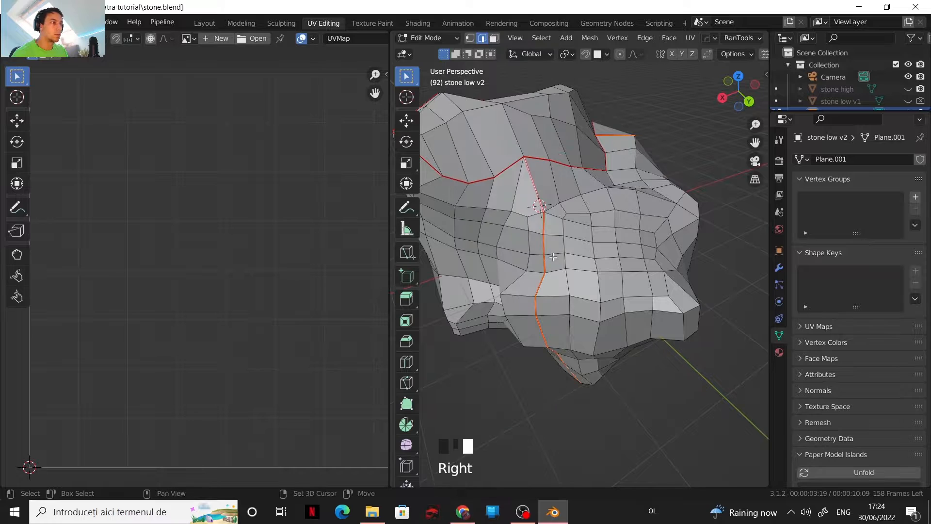
# - Mark a seam along an edge path branching from the newest seam, crossing the stone's side and rejoining the existing seam below the bulge
pyautogui.keyDown('shift'); pyautogui.moveTo(495, 325); pyautogui.dragTo(643, 330, button='middle'); pyautogui.keyUp('shift')
pyautogui.click(643, 331)
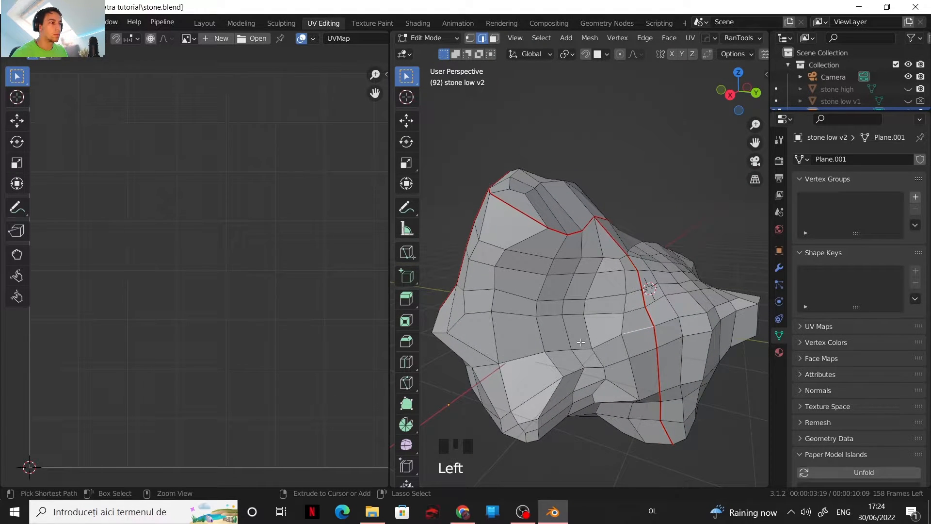
pyautogui.keyDown('ctrl'); pyautogui.click(533, 356); pyautogui.keyUp('ctrl')
pyautogui.keyDown('shift'); pyautogui.moveTo(550, 335); pyautogui.dragTo(657, 262, button='middle'); pyautogui.keyUp('shift')
pyautogui.keyDown('shift'); pyautogui.moveTo(658, 262); pyautogui.dragTo(681, 215, button='middle'); pyautogui.keyUp('shift')
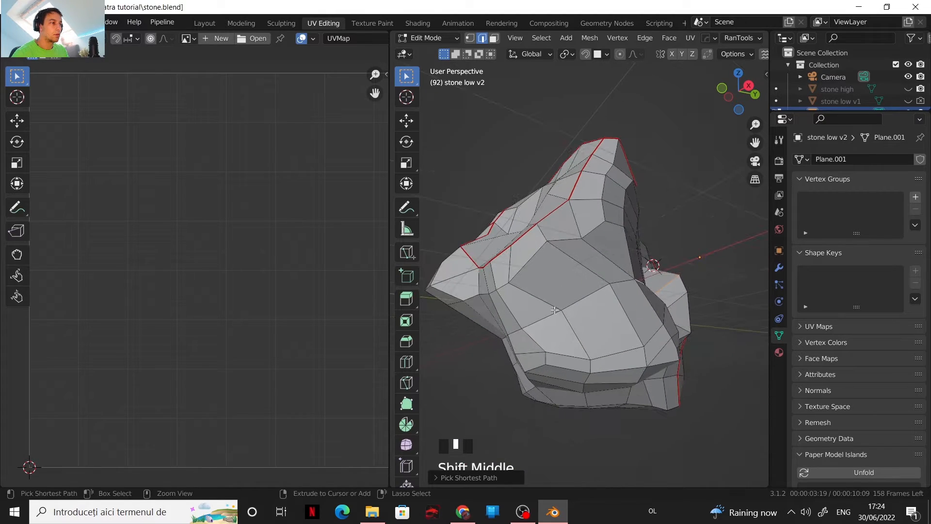
pyautogui.keyDown('shift'); pyautogui.moveTo(555, 309); pyautogui.dragTo(621, 285, button='middle'); pyautogui.keyUp('shift')
pyautogui.keyDown('shift'); pyautogui.moveTo(644, 270); pyautogui.dragTo(661, 277, button='middle'); pyautogui.keyUp('shift')
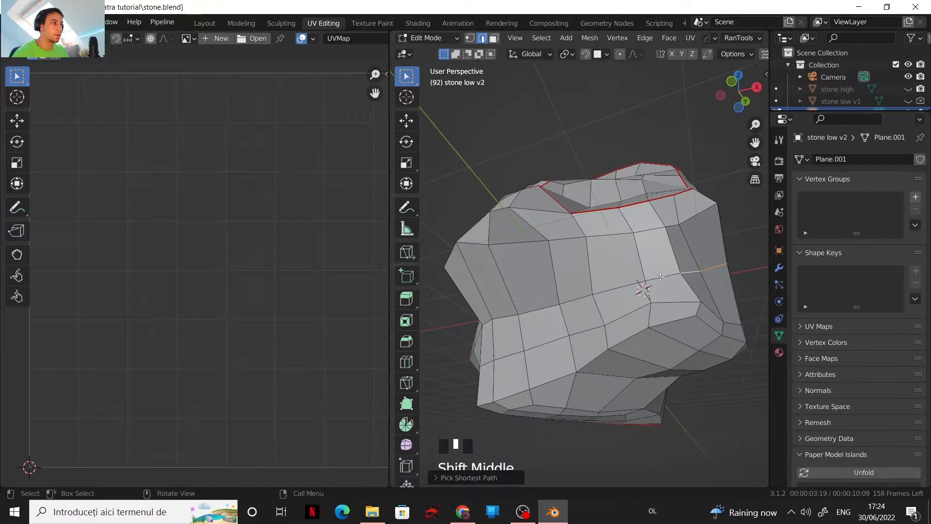
pyautogui.keyDown('shift'); pyautogui.moveTo(534, 311); pyautogui.dragTo(634, 296, button='middle'); pyautogui.keyUp('shift')
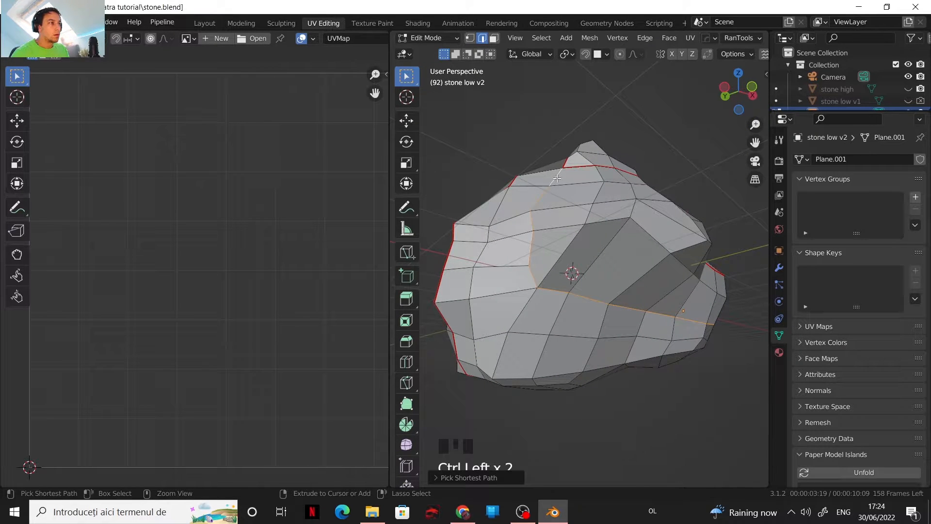
pyautogui.moveTo(557, 178); pyautogui.dragTo(623, 318, button='middle')
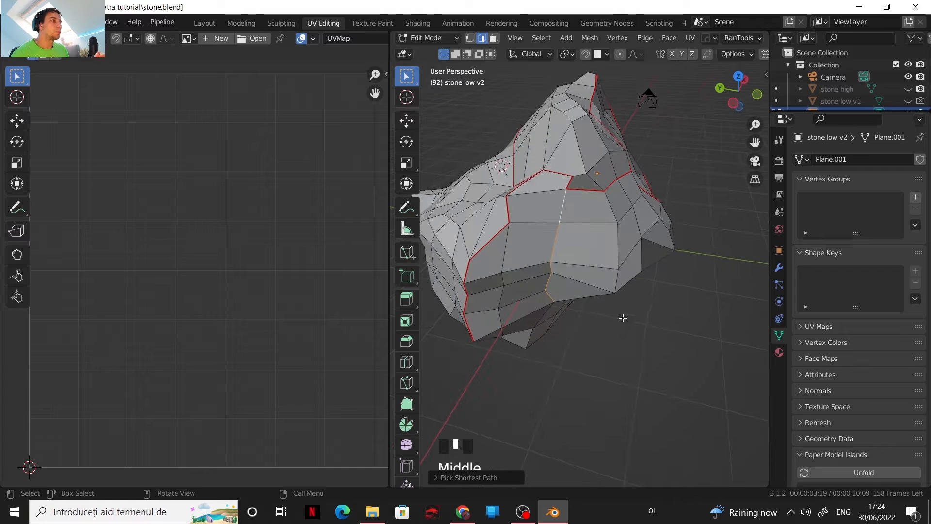
pyautogui.rightClick(562, 217)
pyautogui.click(520, 321)
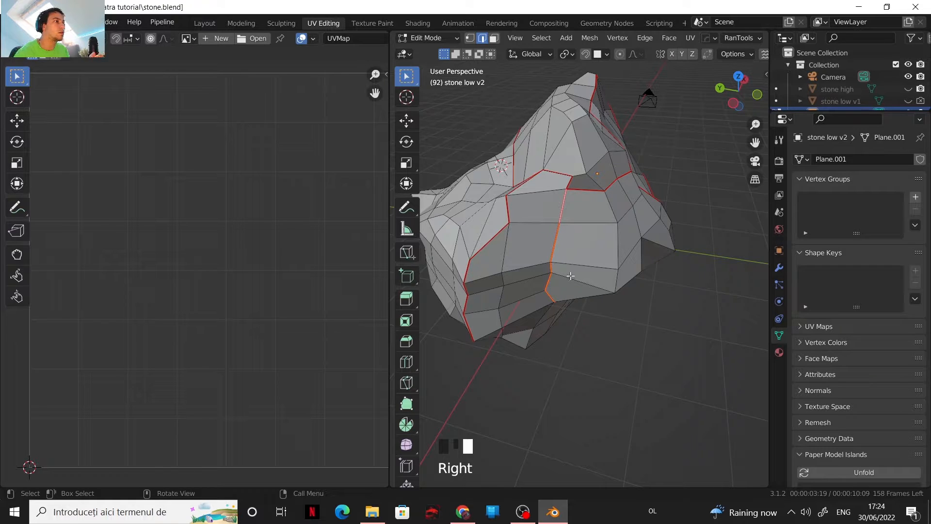
# - Mark seams along an edge path around the underside lobe and a branch running from it across the hollow to the side seam
pyautogui.scroll(2, 602, 256)
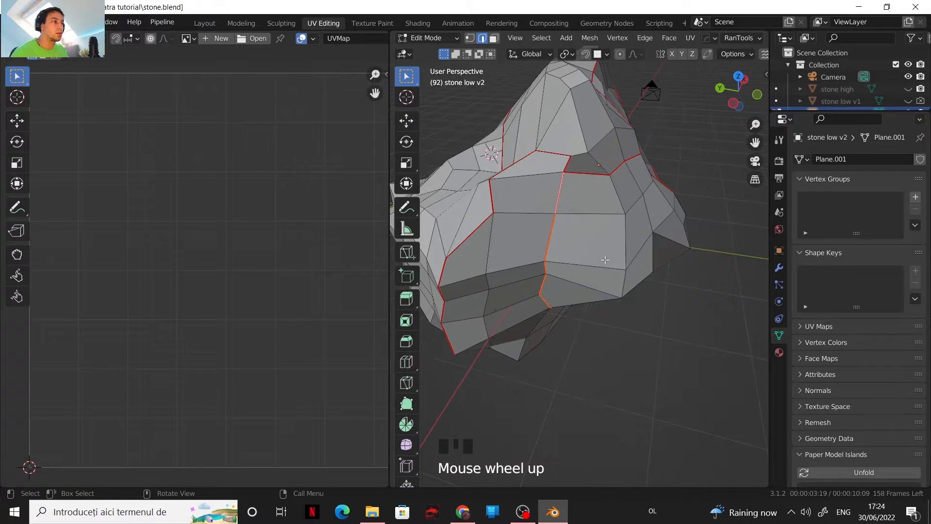
pyautogui.keyDown('shift'); pyautogui.moveTo(601, 255); pyautogui.dragTo(593, 276, button='middle'); pyautogui.keyUp('shift')
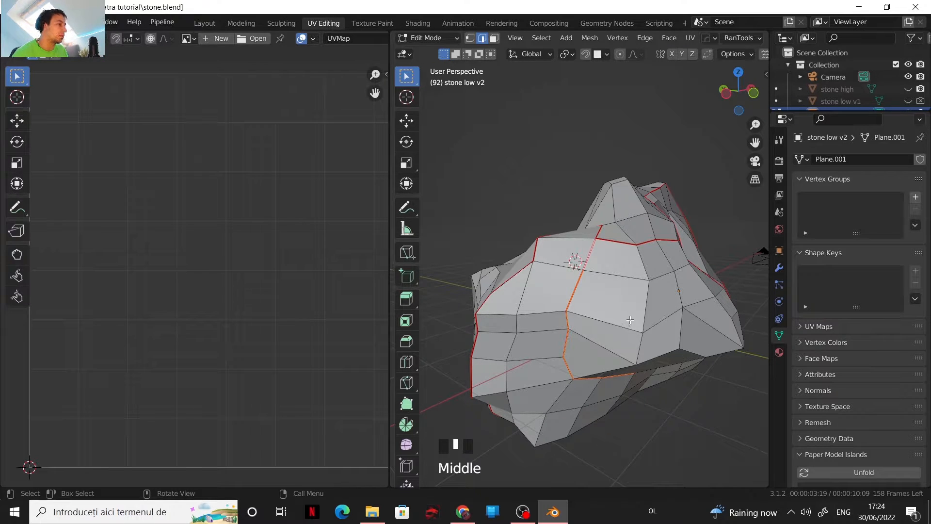
pyautogui.scroll(-2, 630, 320)
pyautogui.keyDown('shift'); pyautogui.moveTo(630, 320); pyautogui.dragTo(550, 231, button='middle'); pyautogui.keyUp('shift')
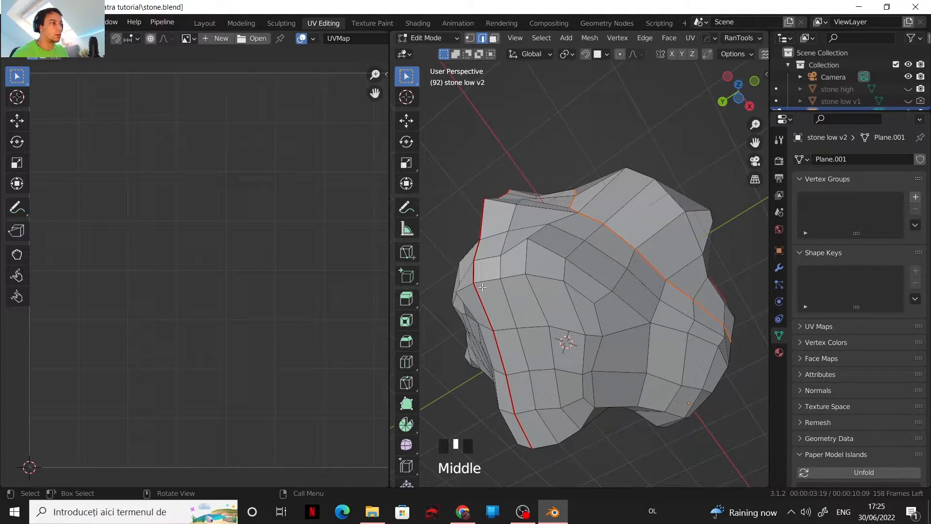
pyautogui.keyDown('shift'); pyautogui.moveTo(514, 291); pyautogui.dragTo(541, 241, button='middle'); pyautogui.keyUp('shift')
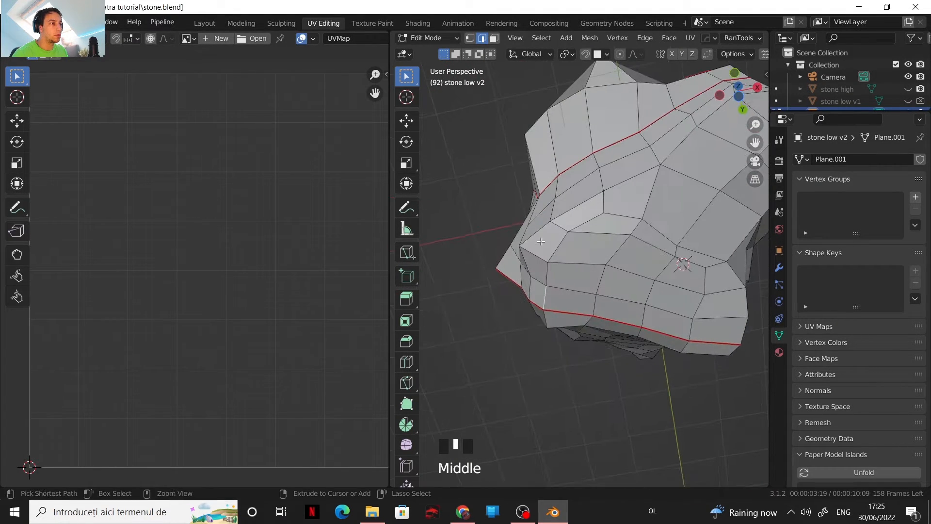
pyautogui.keyDown('ctrl'); pyautogui.click(634, 218); pyautogui.keyUp('ctrl')
pyautogui.keyDown('shift'); pyautogui.moveTo(635, 218); pyautogui.dragTo(591, 242, button='middle'); pyautogui.keyUp('shift')
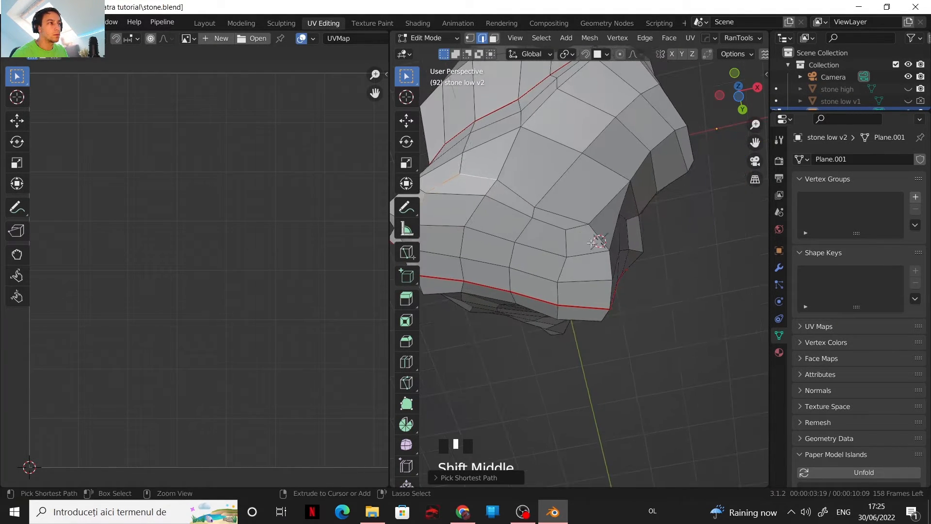
pyautogui.keyDown('ctrl'); pyautogui.click(609, 293); pyautogui.keyUp('ctrl')
pyautogui.keyDown('shift'); pyautogui.moveTo(609, 293); pyautogui.dragTo(559, 281, button='middle'); pyautogui.keyUp('shift')
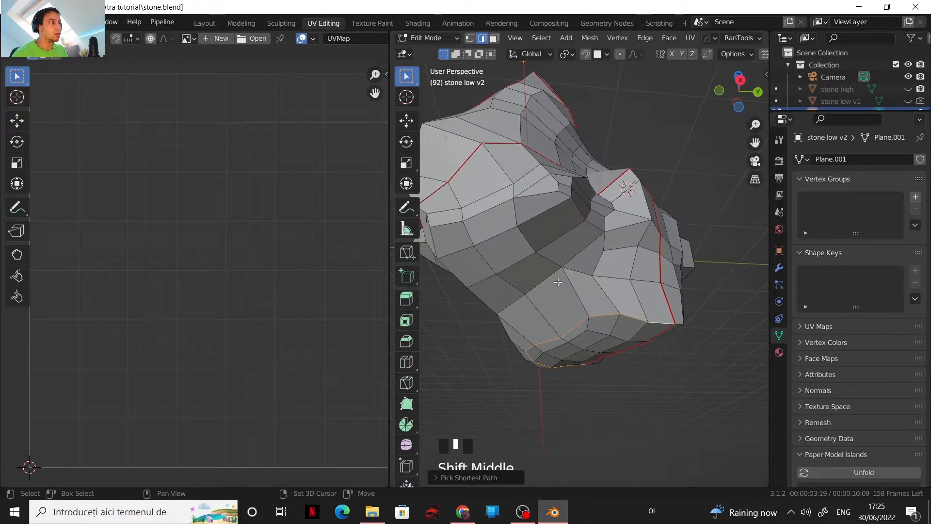
pyautogui.keyDown('shift'); pyautogui.click(607, 295); pyautogui.keyUp('shift')
pyautogui.keyDown('ctrl'); pyautogui.click(501, 166); pyautogui.keyUp('ctrl')
pyautogui.keyDown('shift'); pyautogui.moveTo(501, 166); pyautogui.dragTo(534, 257, button='middle'); pyautogui.keyUp('shift')
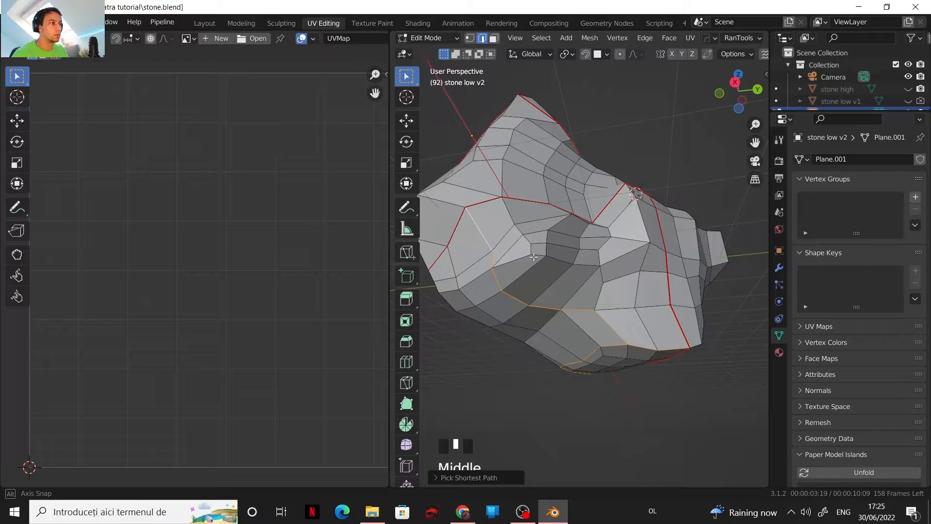
pyautogui.rightClick(562, 310)
pyautogui.click(545, 322)
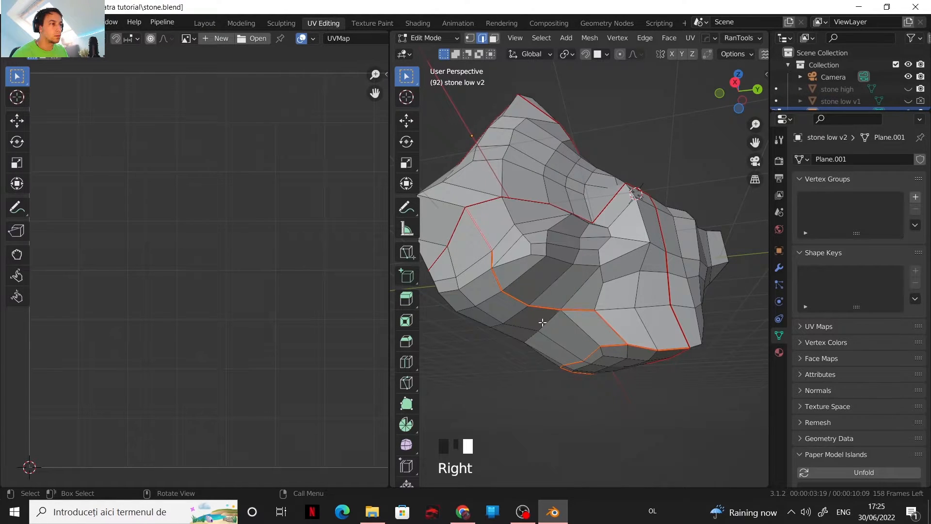
# - Mark a short connecting seam up the hollow, from the underside seam to the side seam above it
pyautogui.click(603, 296)
pyautogui.moveTo(617, 239); pyautogui.dragTo(593, 245, button='middle')
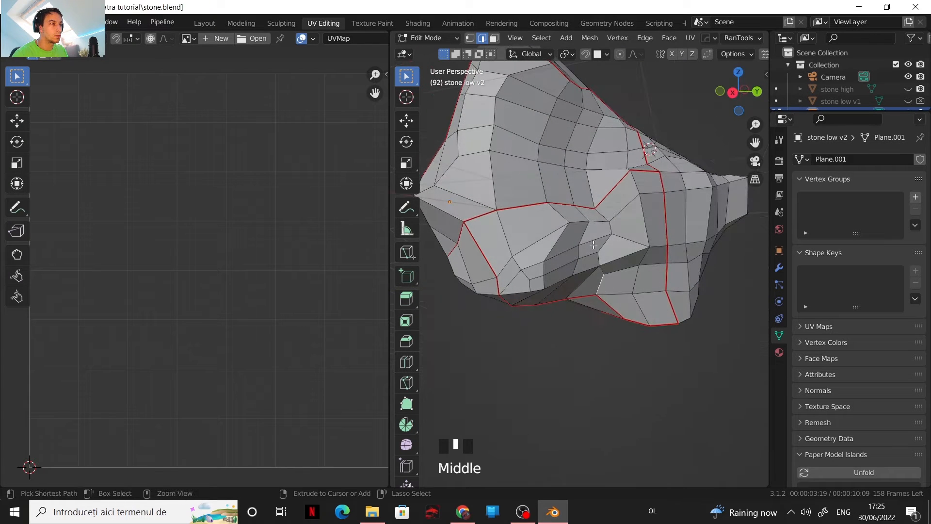
pyautogui.keyDown('ctrl'); pyautogui.click(599, 215); pyautogui.keyUp('ctrl')
pyautogui.rightClick(594, 237)
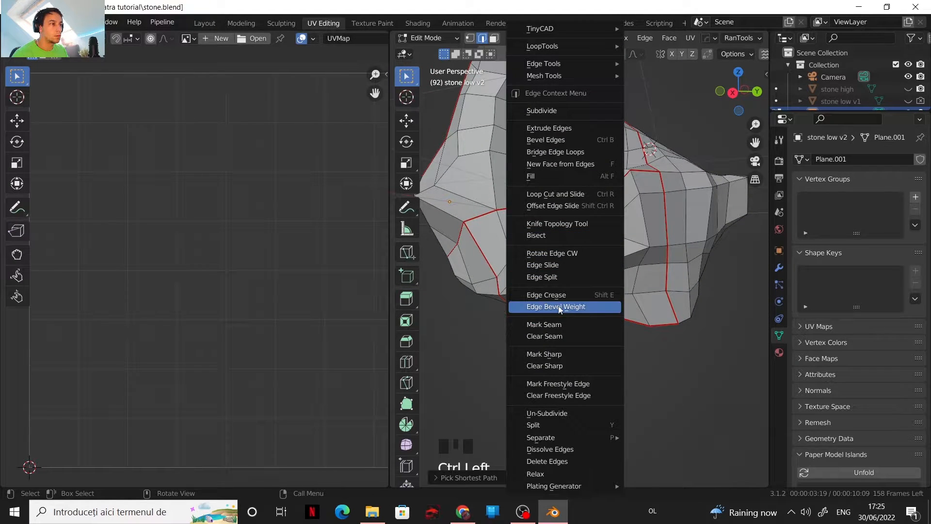
pyautogui.click(562, 323)
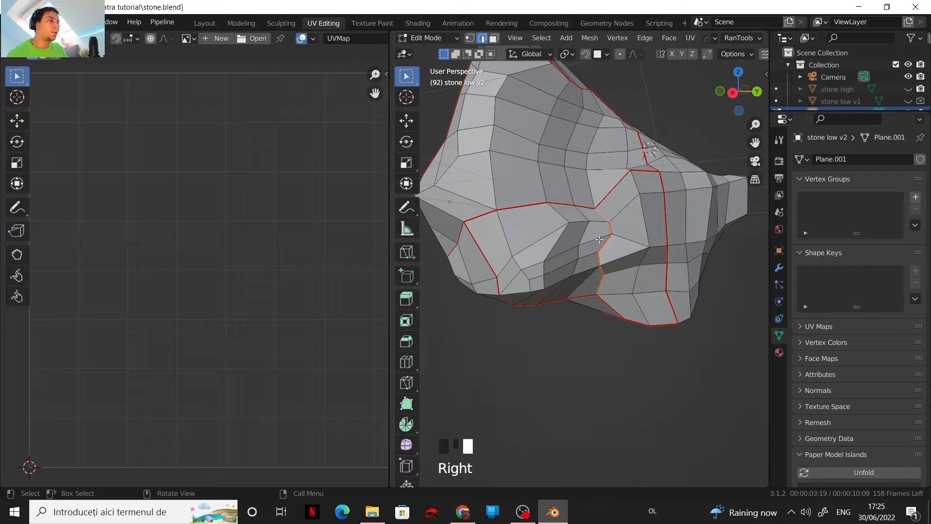
# - Select the whole mesh and unwrap it again using the additional seams
pyautogui.press('a')
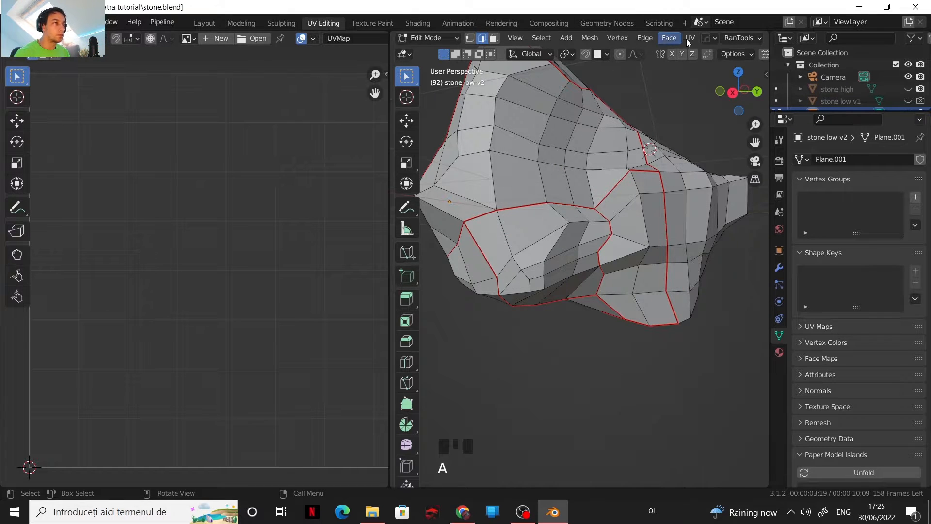
pyautogui.press('a')
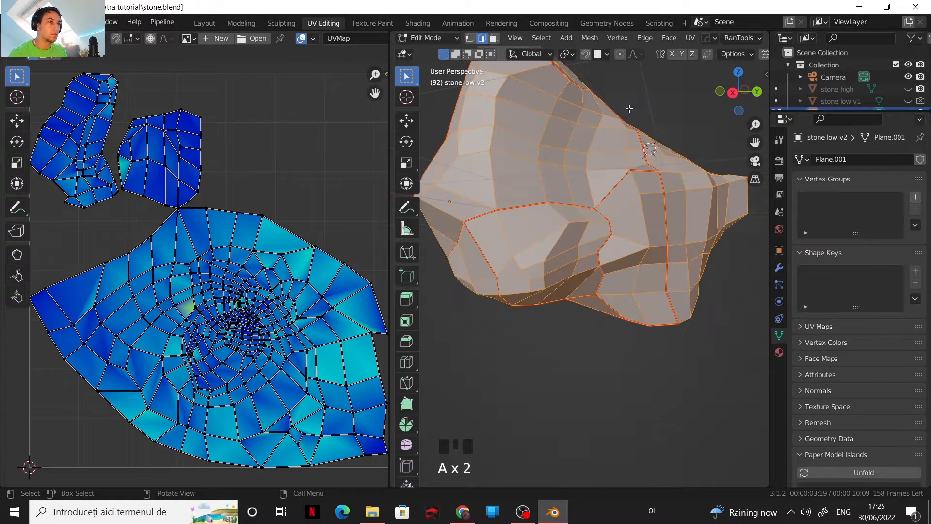
pyautogui.click(690, 38)
pyautogui.click(698, 51)
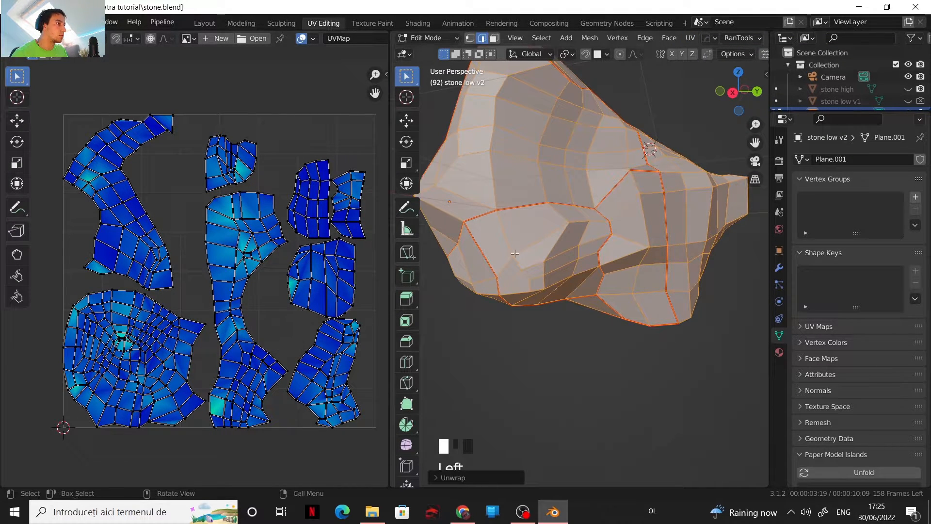
# - Mark a seam along an edge path running from the lower side seam, around the protruding bulge and back up to the seam above it
pyautogui.moveTo(567, 253); pyautogui.dragTo(527, 251, button='middle')
pyautogui.scroll(-2, 515, 218)
pyautogui.scroll(2, 527, 251)
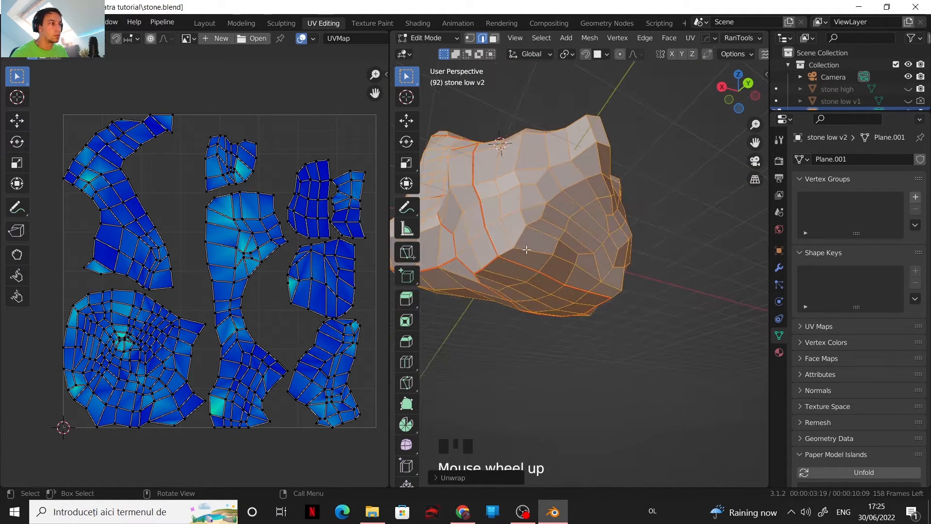
pyautogui.click(511, 250)
pyautogui.keyDown('ctrl'); pyautogui.click(594, 178); pyautogui.keyUp('ctrl')
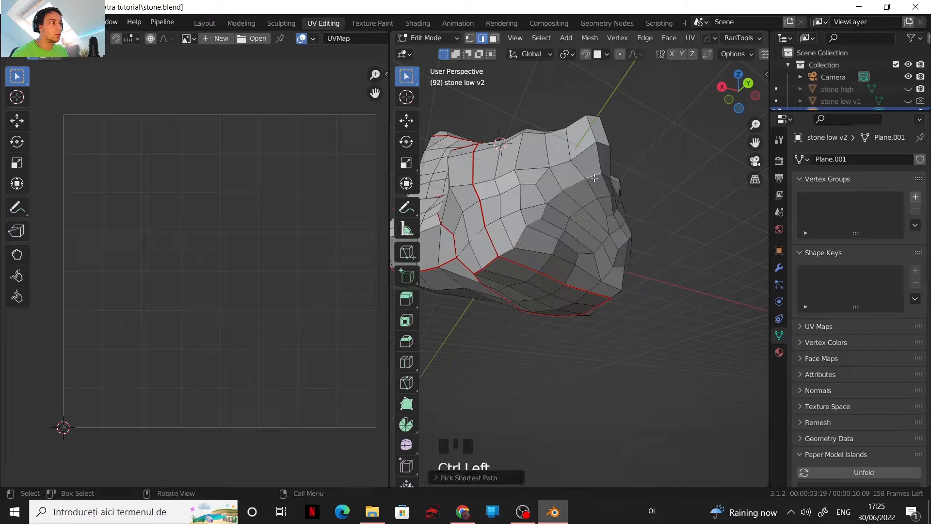
pyautogui.keyDown('shift'); pyautogui.moveTo(594, 177); pyautogui.dragTo(514, 273, button='middle'); pyautogui.keyUp('shift')
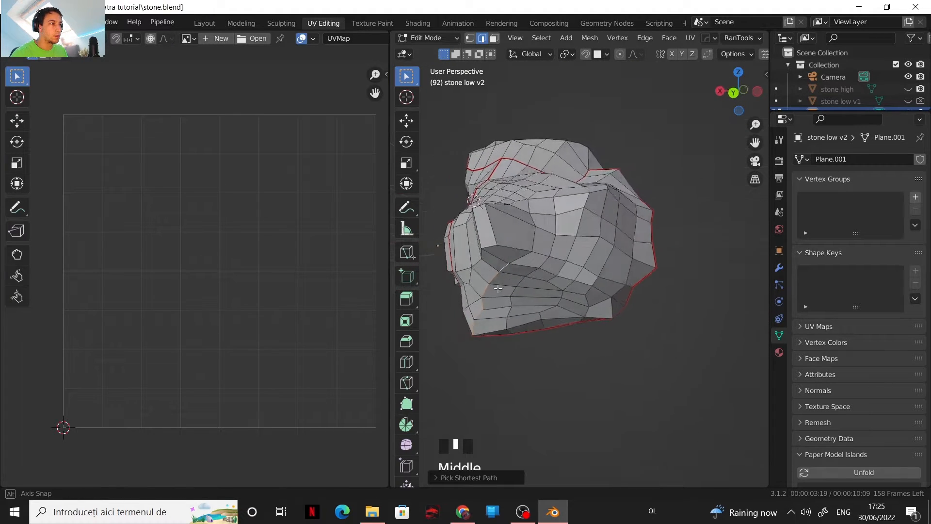
pyautogui.scroll(2, 514, 273)
pyautogui.keyDown('ctrl'); pyautogui.click(492, 253); pyautogui.keyUp('ctrl')
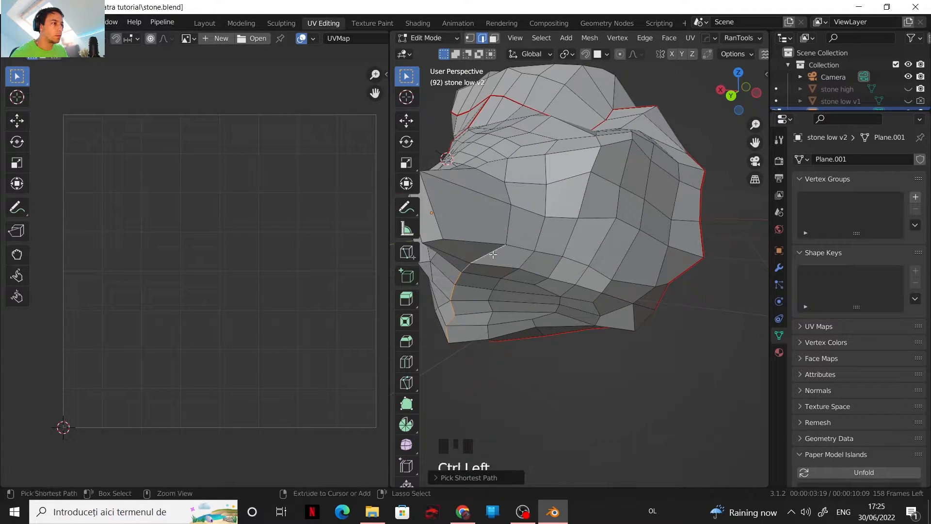
pyautogui.moveTo(505, 193); pyautogui.dragTo(536, 310, button='middle')
pyautogui.scroll(-1, 536, 311)
pyautogui.scroll(-1, 536, 311)
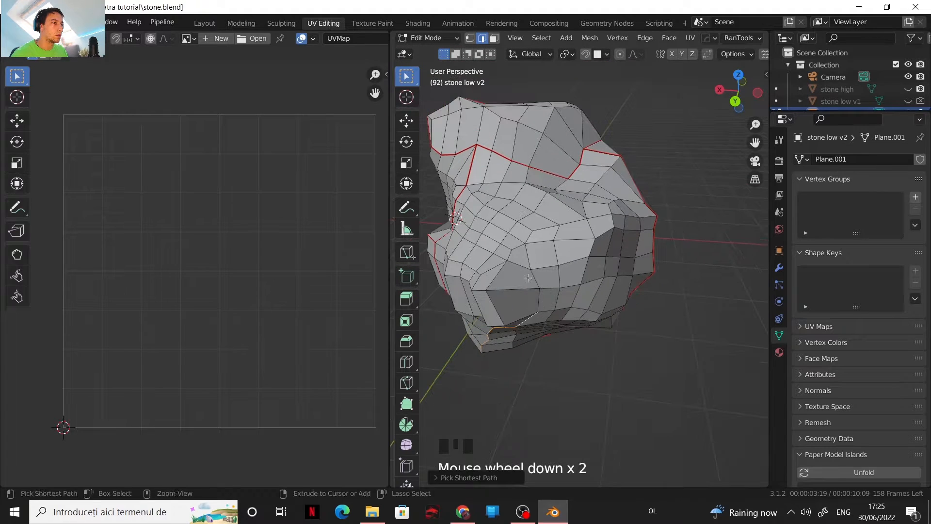
pyautogui.rightClick(485, 229)
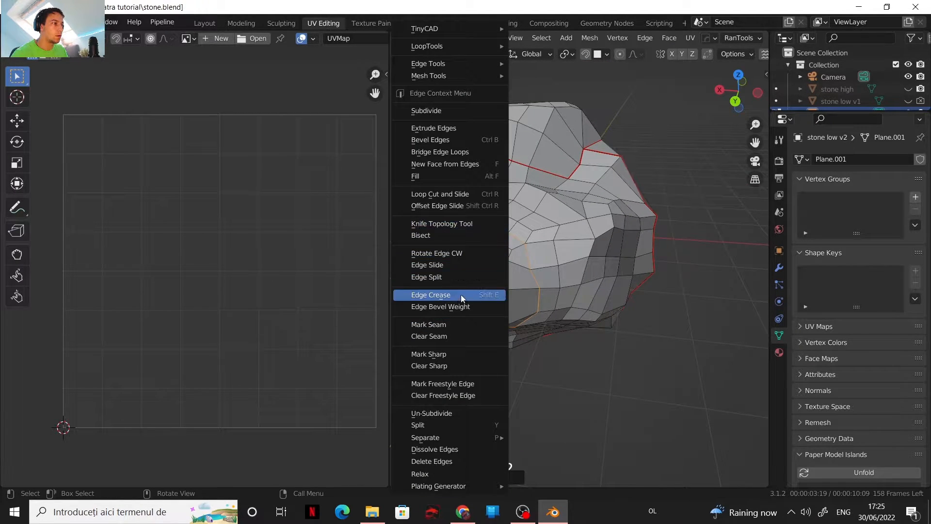
pyautogui.click(439, 326)
# - Mark seams on the edges along the inner side of the large dark faces, branching from and rejoining the new bulge seam
pyautogui.keyDown('shift'); pyautogui.moveTo(545, 279); pyautogui.dragTo(534, 300, button='middle'); pyautogui.keyUp('shift')
pyautogui.scroll(2, 595, 237)
pyautogui.click(565, 333)
pyautogui.scroll(2, 561, 335)
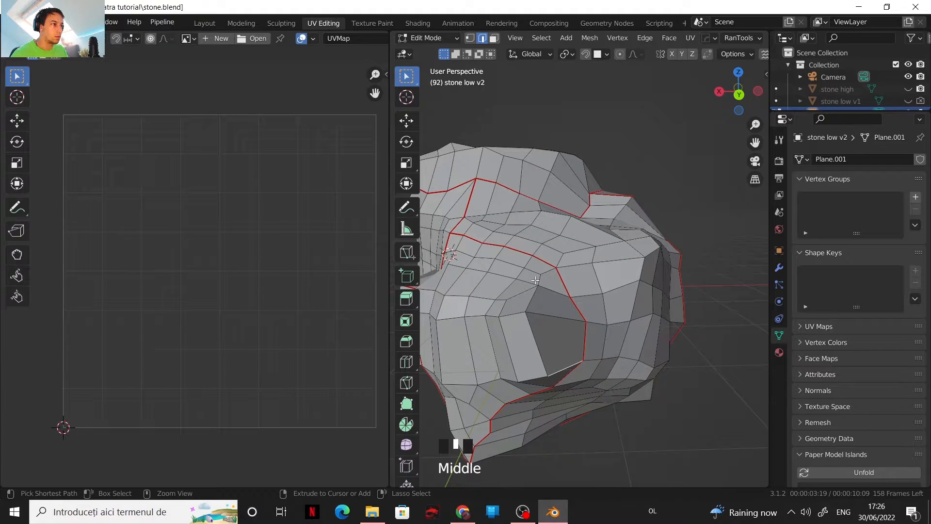
pyautogui.hotkey('ctrl', 'z')
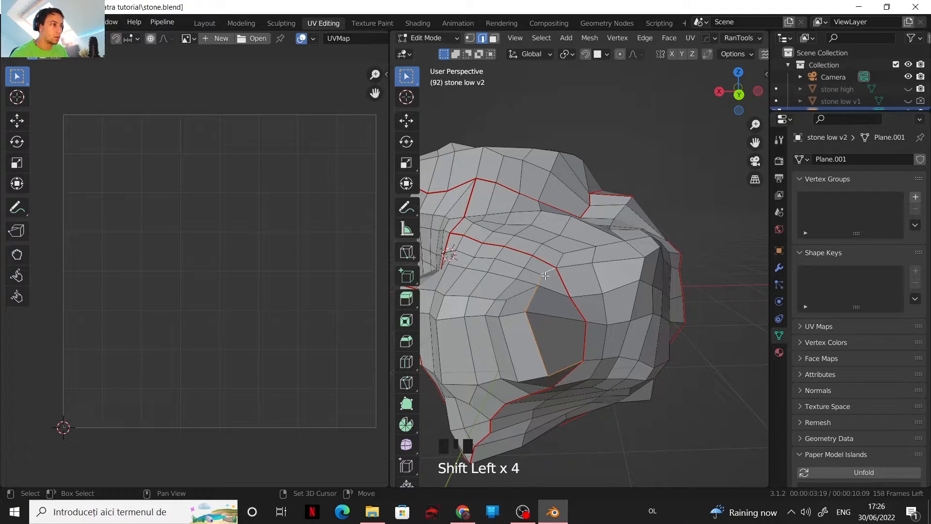
pyautogui.moveTo(545, 275); pyautogui.dragTo(510, 320, button='right')
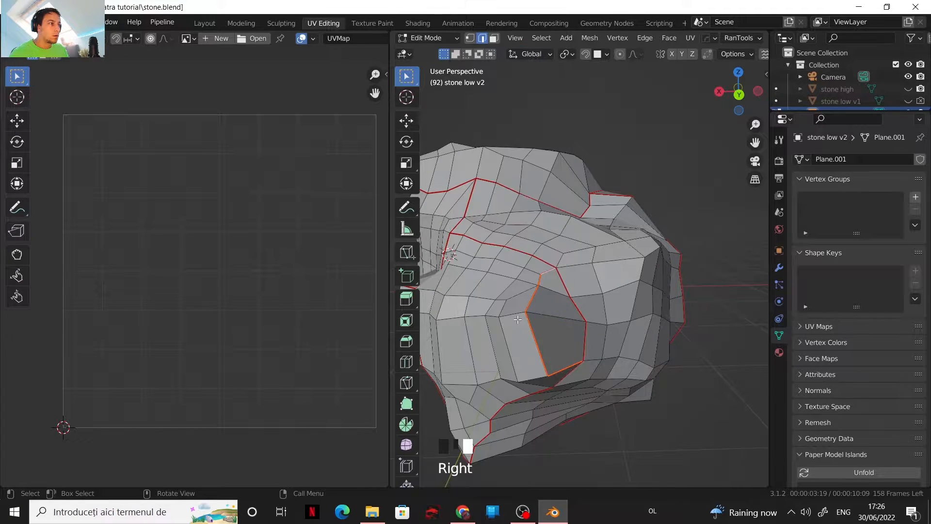
# - Mark seams along two roughly parallel edge paths crossing the stone's side, from the bulge seam to the far side seam
pyautogui.scroll(-1, 541, 325)
pyautogui.keyDown('shift'); pyautogui.moveTo(541, 325); pyautogui.dragTo(509, 240, button='middle'); pyautogui.keyUp('shift')
pyautogui.keyDown('ctrl'); pyautogui.click(618, 293); pyautogui.keyUp('ctrl')
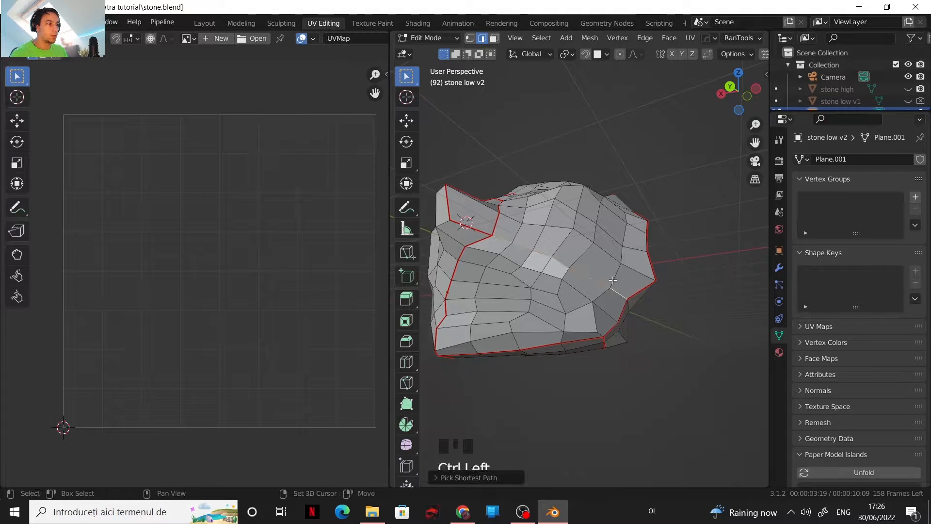
pyautogui.keyDown('shift'); pyautogui.moveTo(599, 226); pyautogui.dragTo(567, 326, button='middle'); pyautogui.keyUp('shift')
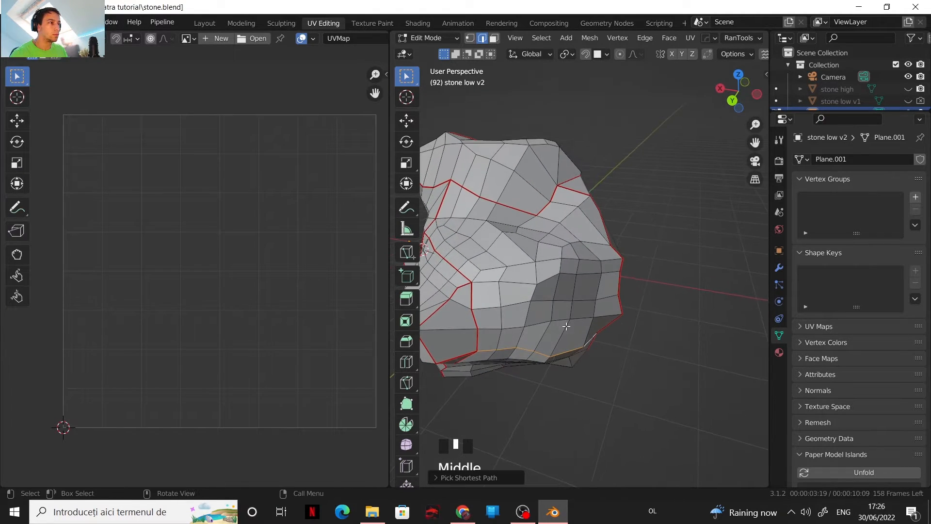
pyautogui.keyDown('shift'); pyautogui.click(489, 286); pyautogui.keyUp('shift')
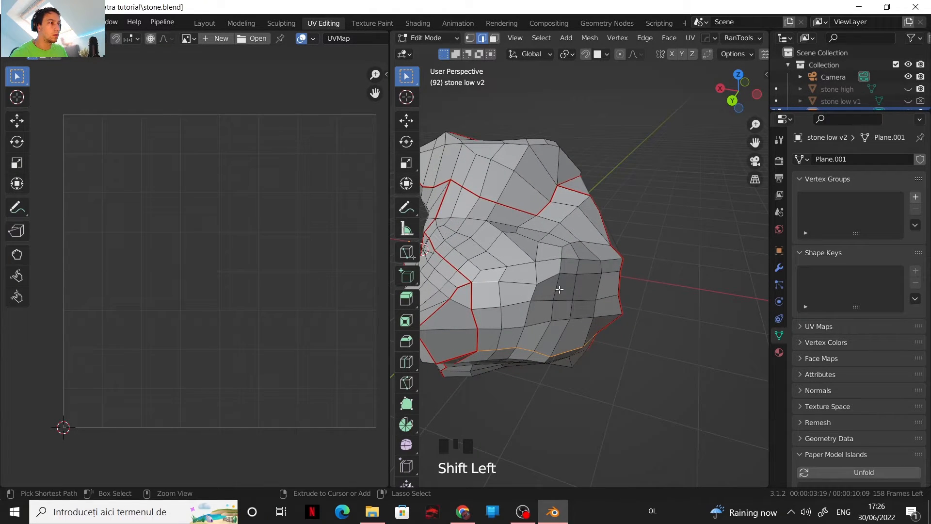
pyautogui.keyDown('ctrl'); pyautogui.click(610, 274); pyautogui.keyUp('ctrl')
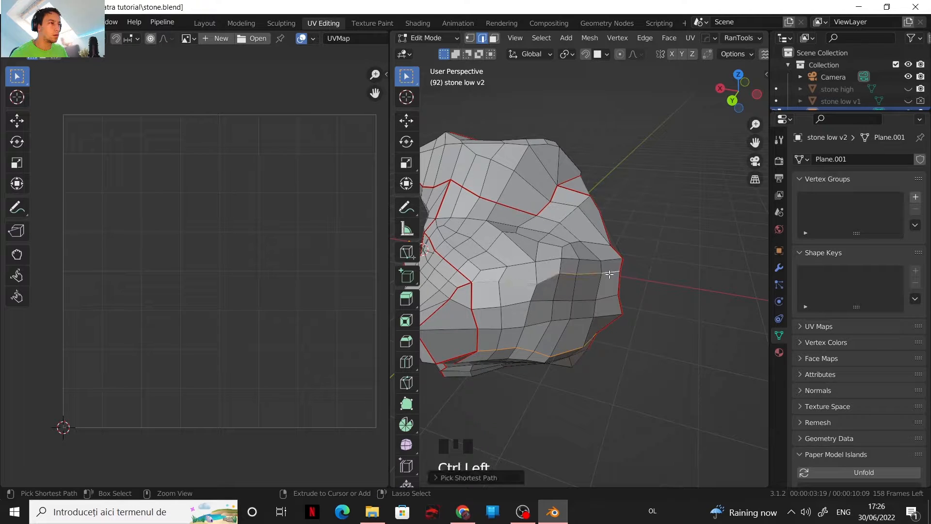
pyautogui.rightClick(609, 275)
pyautogui.rightClick(570, 319)
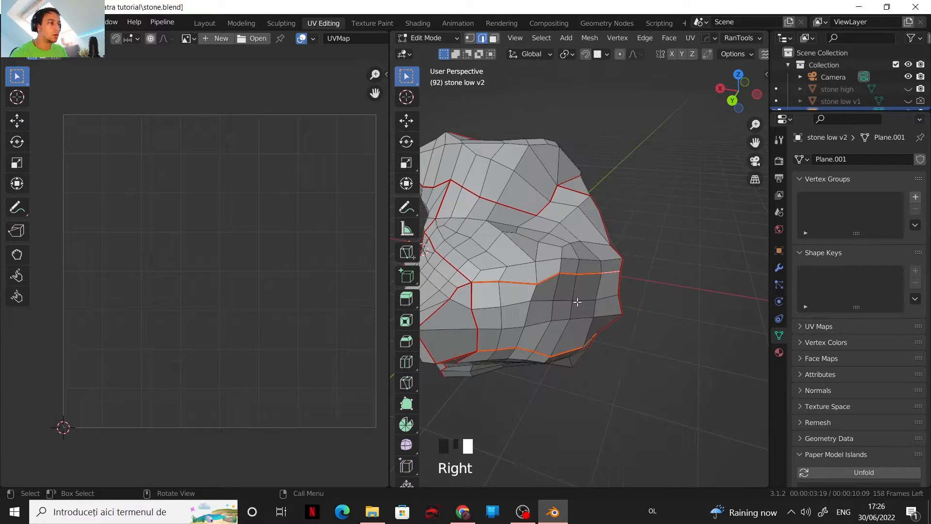
# - Select the whole mesh and unwrap it with the new bulge and side seams
pyautogui.press('a')
pyautogui.press('a')
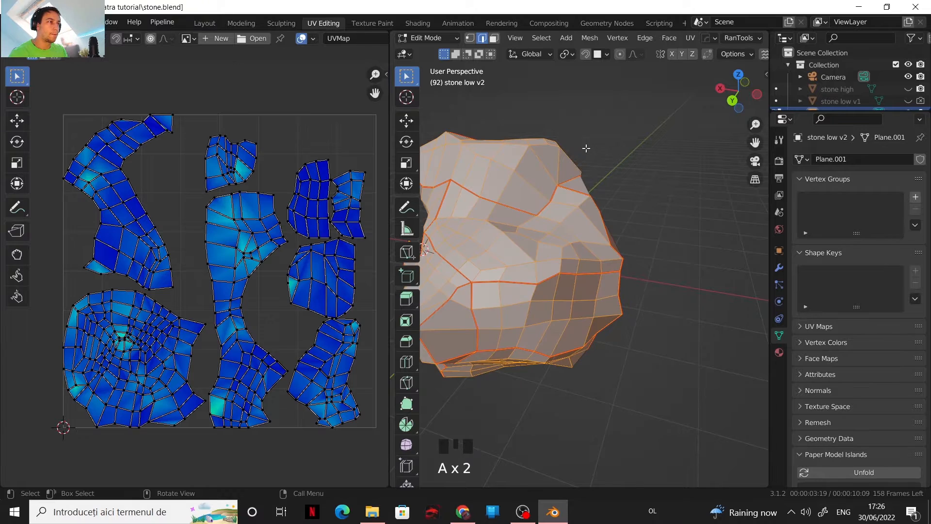
pyautogui.click(689, 39)
pyautogui.click(698, 51)
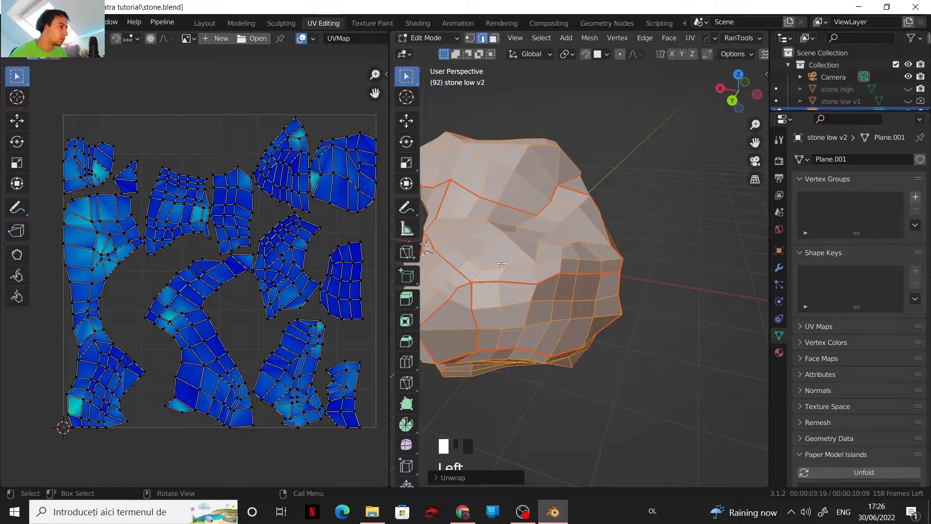
# - Examine the stone from all sides against the UV islands to find areas that need further seams
pyautogui.keyDown('shift'); pyautogui.moveTo(511, 277); pyautogui.dragTo(742, 279, button='middle'); pyautogui.keyUp('shift')
pyautogui.scroll(2, 631, 291)
pyautogui.keyDown('shift'); pyautogui.moveTo(597, 294); pyautogui.dragTo(667, 309, button='middle'); pyautogui.keyUp('shift')
pyautogui.scroll(-3, 669, 290)
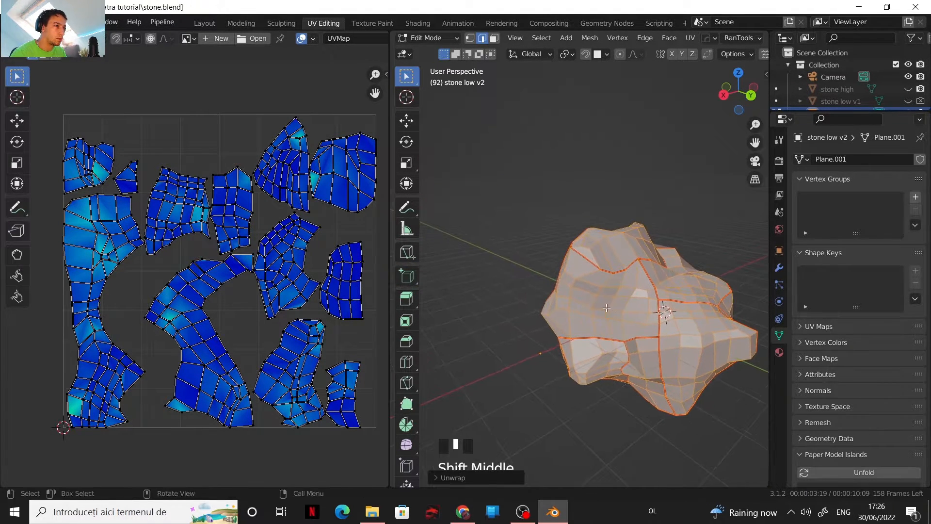
pyautogui.moveTo(609, 308); pyautogui.dragTo(692, 310, button='middle')
pyautogui.keyDown('shift'); pyautogui.moveTo(556, 310); pyautogui.dragTo(663, 347, button='middle'); pyautogui.keyUp('shift')
pyautogui.keyDown('shift'); pyautogui.moveTo(593, 272); pyautogui.dragTo(619, 317, button='middle'); pyautogui.keyUp('shift')
pyautogui.keyDown('shift'); pyautogui.moveTo(557, 325); pyautogui.dragTo(578, 315, button='middle'); pyautogui.keyUp('shift')
pyautogui.moveTo(558, 321)
pyautogui.mouseDown(button='middle')
pyautogui.moveTo(582, 308)
pyautogui.moveTo(555, 304)
pyautogui.moveTo(538, 309)
pyautogui.moveTo(536, 323)
pyautogui.moveTo(558, 319)
pyautogui.moveTo(541, 310)
pyautogui.moveTo(552, 305)
pyautogui.mouseUp(button='middle')
pyautogui.scroll(2, 538, 314)
pyautogui.scroll(-1, 535, 323)
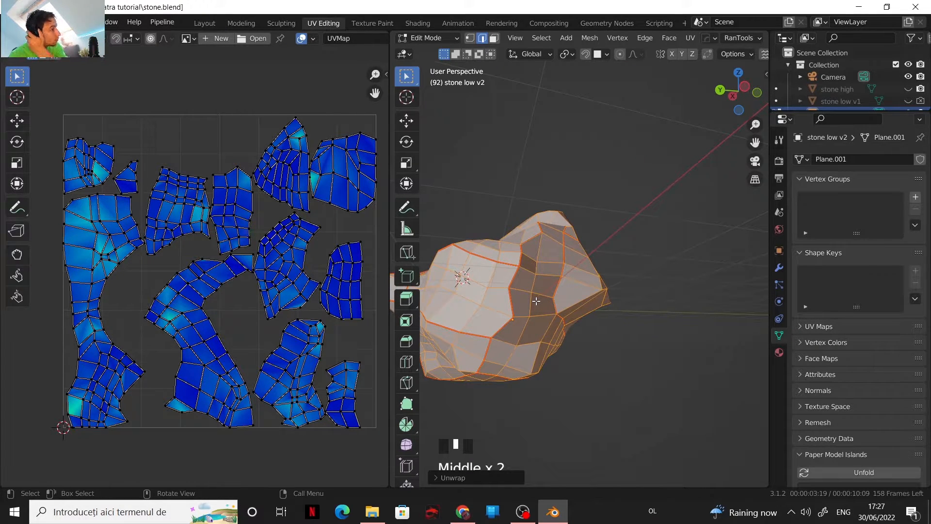
# - Mark a short seam along the edges connecting the two roughly parallel seams across the stone's underside
pyautogui.moveTo(527, 315); pyautogui.dragTo(557, 276, button='middle')
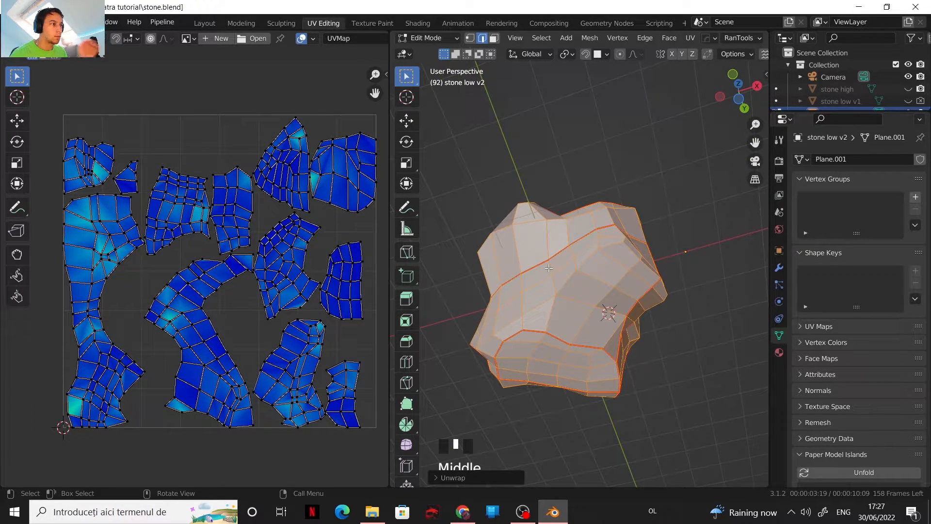
pyautogui.click(550, 269)
pyautogui.keyDown('ctrl'); pyautogui.click(554, 309); pyautogui.keyUp('ctrl')
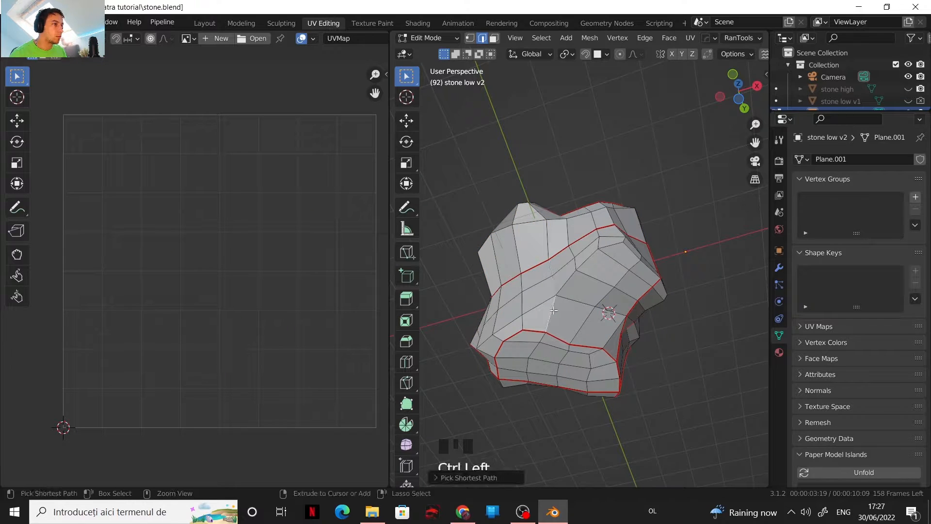
pyautogui.rightClick(554, 310)
pyautogui.click(531, 324)
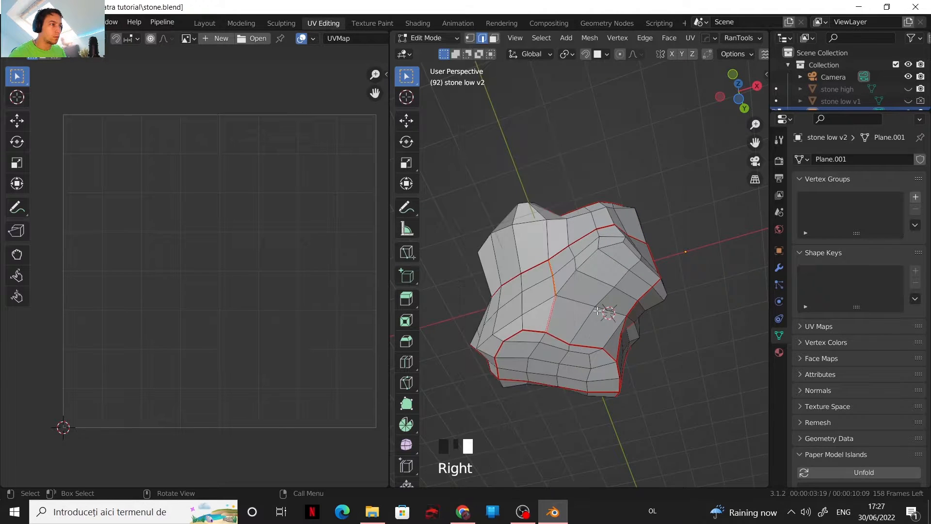
# - Mark a connecting seam along the edges around the large side face, from the long upper seam down to the lower seam junction
pyautogui.moveTo(530, 324); pyautogui.dragTo(517, 412, button='middle')
pyautogui.keyDown('shift'); pyautogui.moveTo(517, 413); pyautogui.dragTo(492, 479, button='middle'); pyautogui.keyUp('shift')
pyautogui.keyDown('shift'); pyautogui.moveTo(636, 311); pyautogui.dragTo(563, 303, button='middle'); pyautogui.keyUp('shift')
pyautogui.scroll(-2, 650, 276)
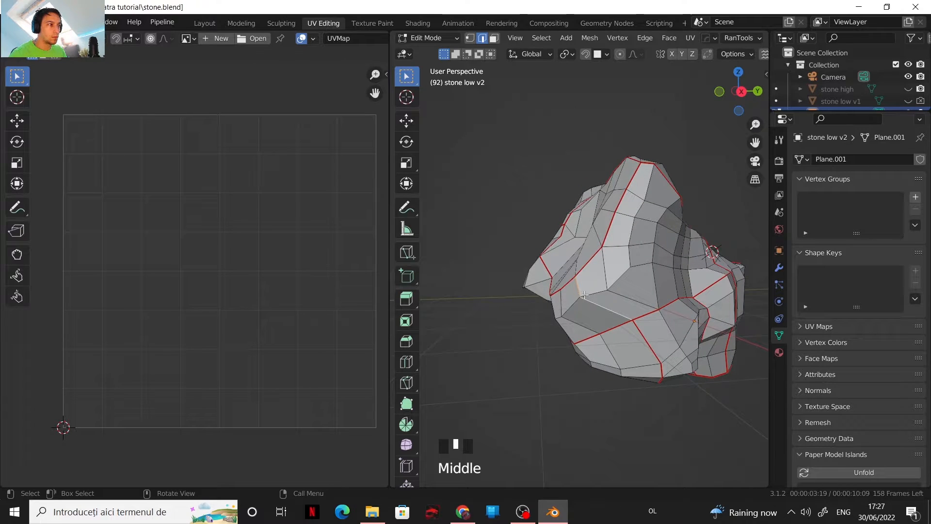
pyautogui.moveTo(582, 292); pyautogui.dragTo(554, 323, button='right')
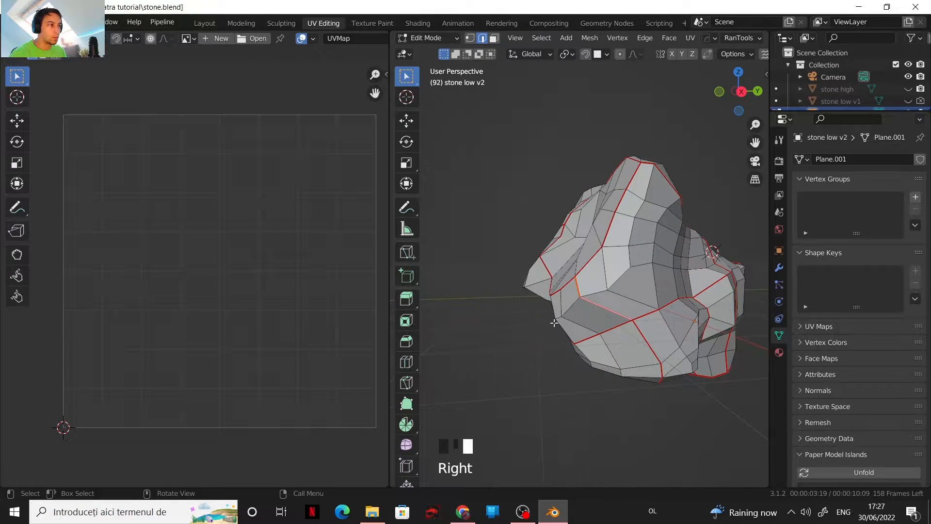
# - Select all of the stone's geometry and redo the unwrap with the two connecting seams included
pyautogui.press('a')
pyautogui.press('a')
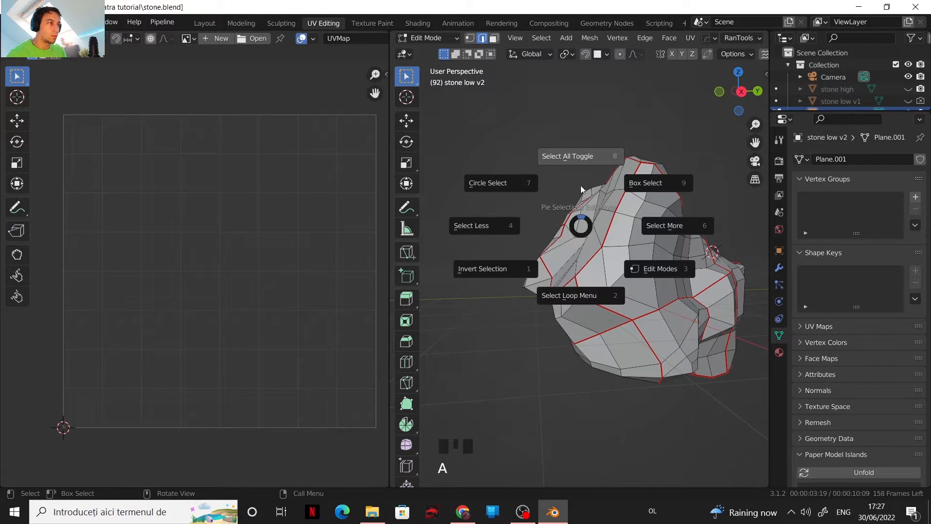
pyautogui.click(692, 37)
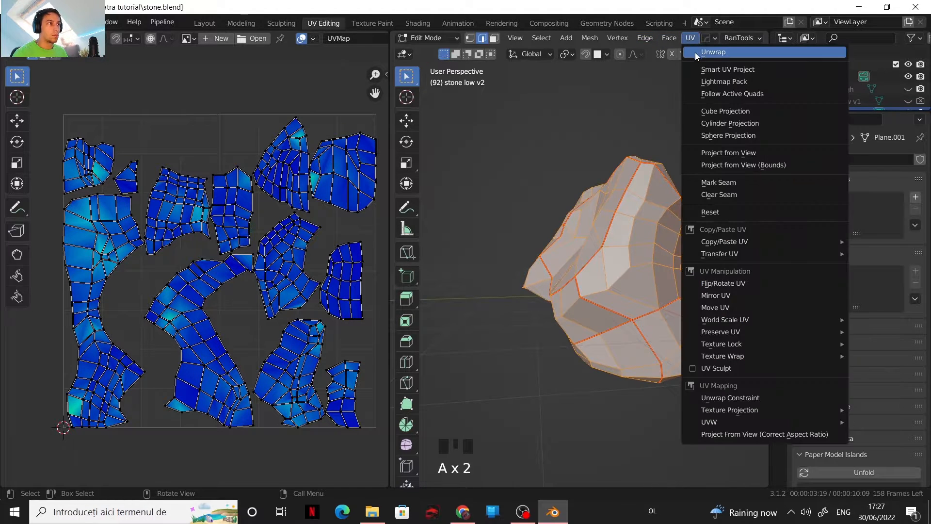
pyautogui.click(694, 51)
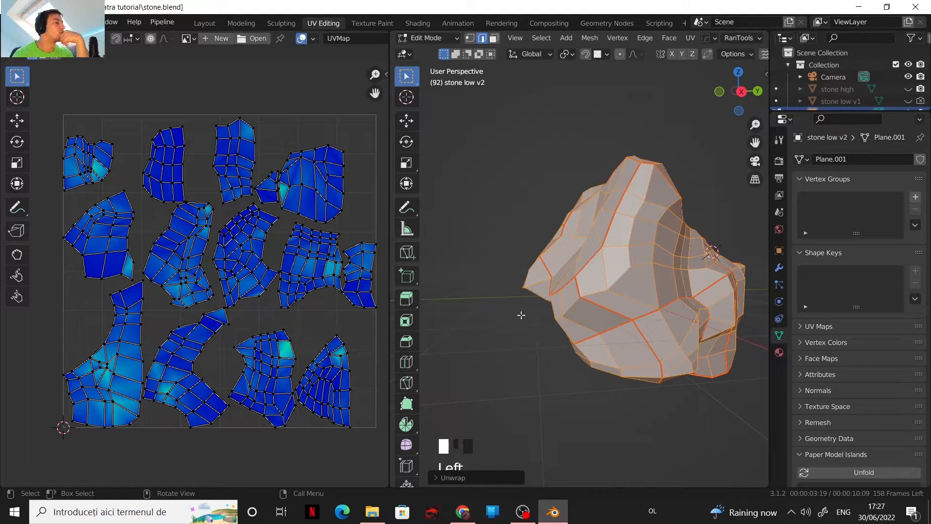
# - Try the Conformal method in the unwrap settings and return the method to Angle Based
pyautogui.click(435, 478)
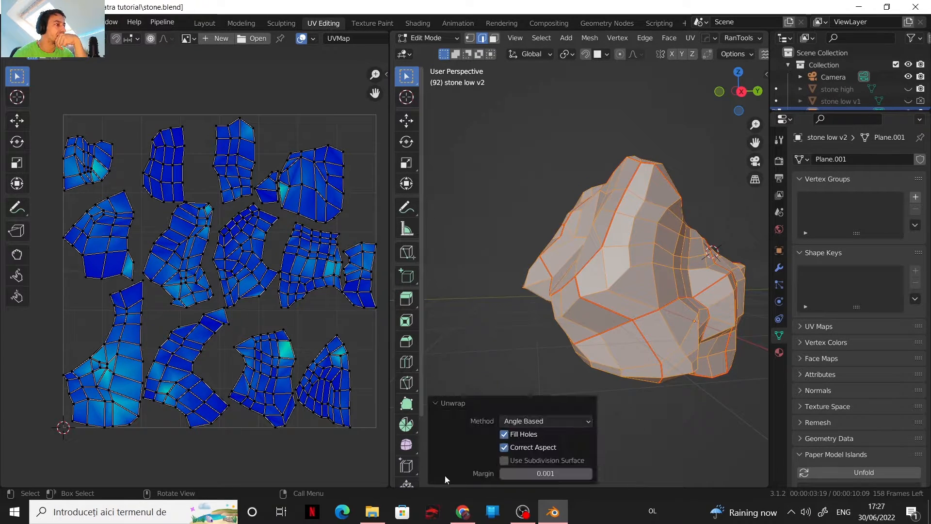
pyautogui.click(525, 422)
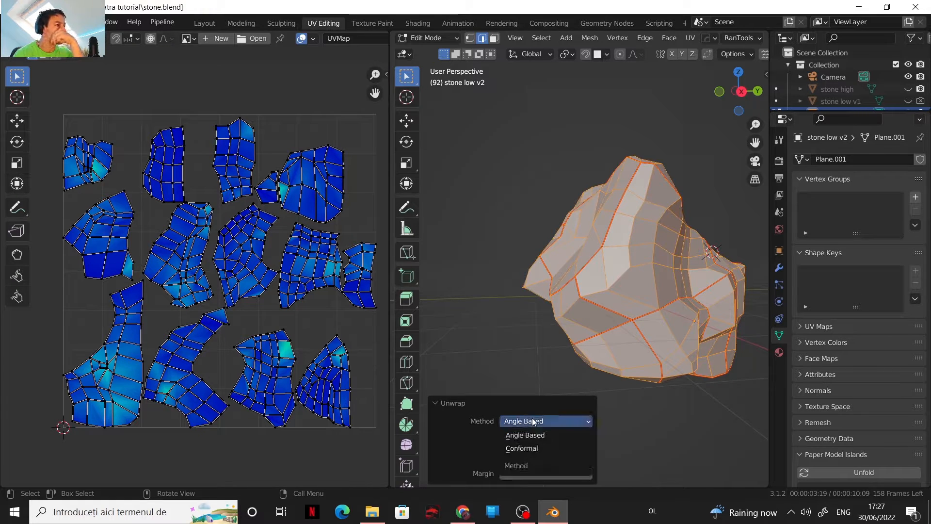
pyautogui.click(540, 448)
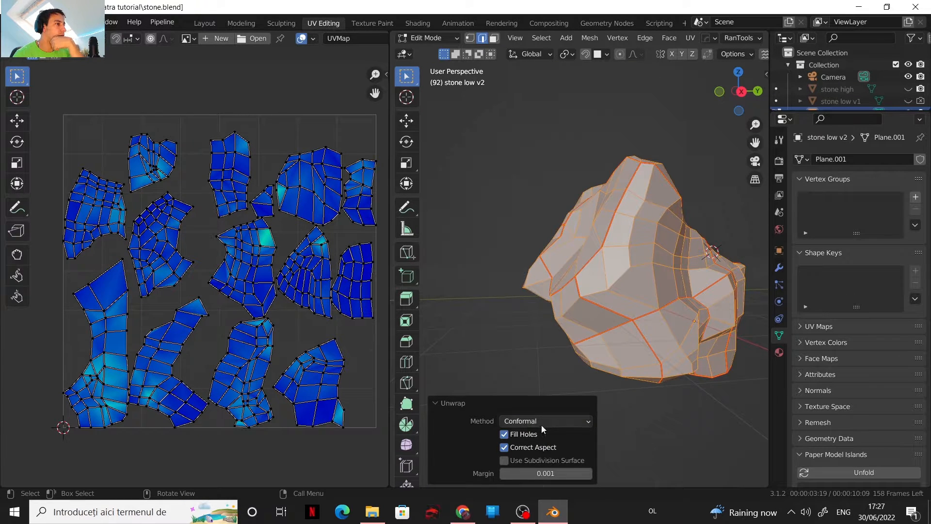
pyautogui.click(541, 423)
pyautogui.click(538, 433)
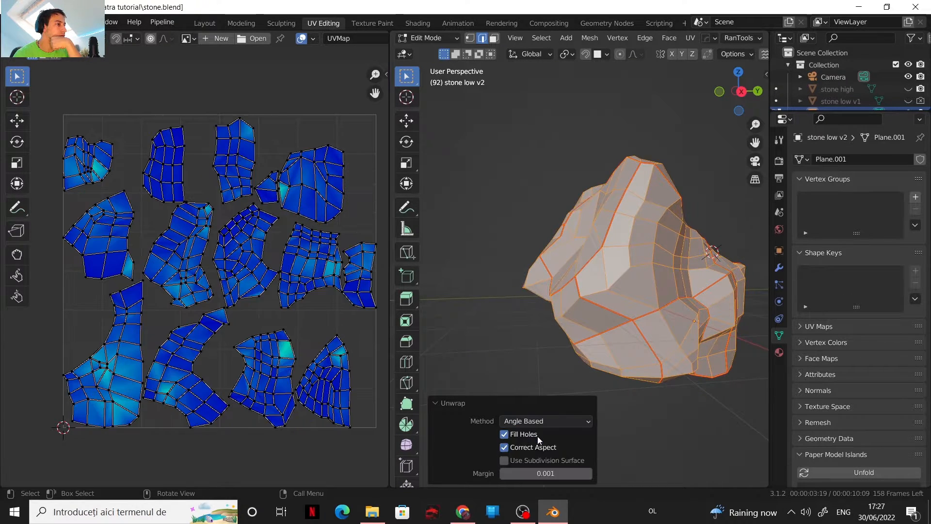
# - Try enabling Use Subdivision Surface for the unwrap and set its margin to 0.0005
pyautogui.click(504, 460)
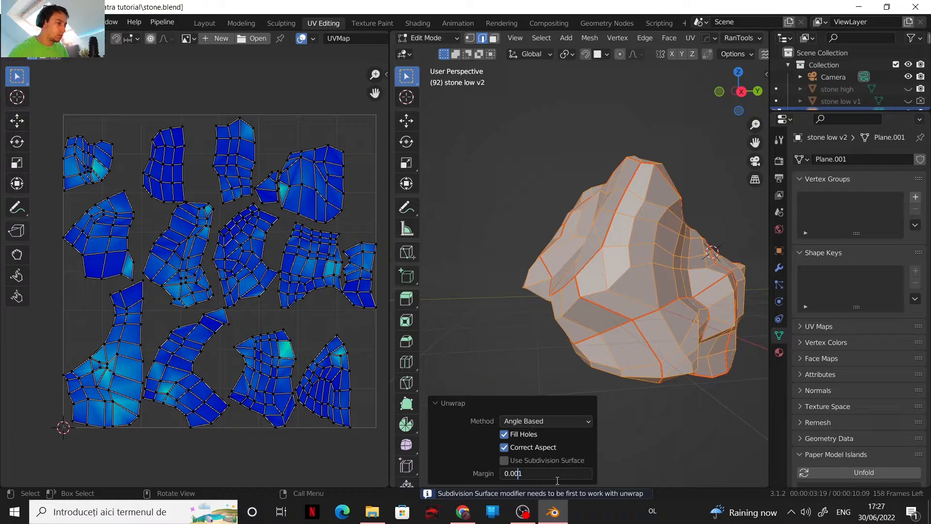
pyautogui.press('BackSpace')
pyautogui.write('0')
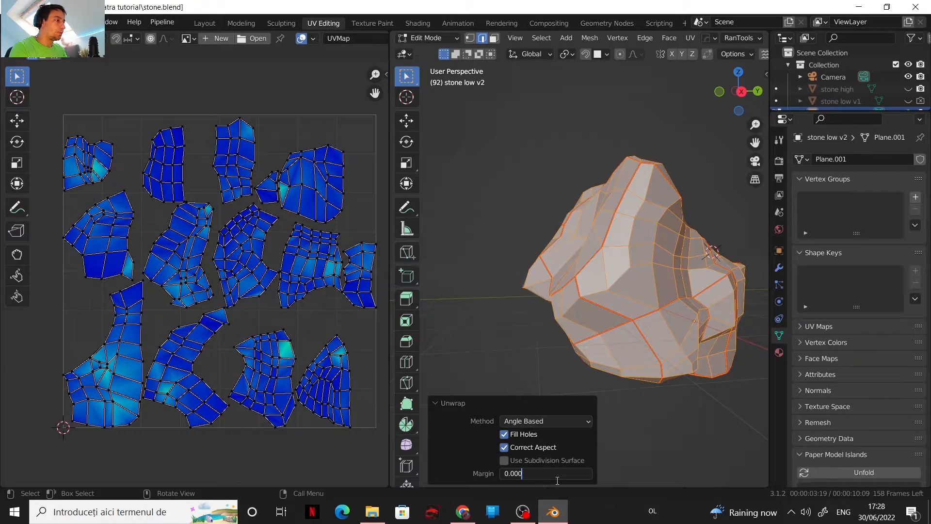
pyautogui.write('5')
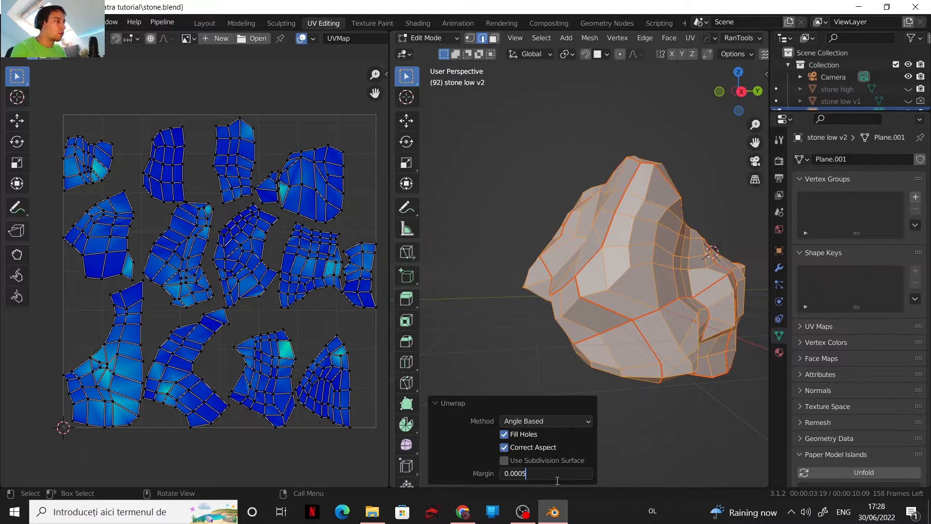
pyautogui.press('Return')
# - Turn Use Subdivision Surface off for the unwrap and set its margin to 0.001
pyautogui.click(569, 463)
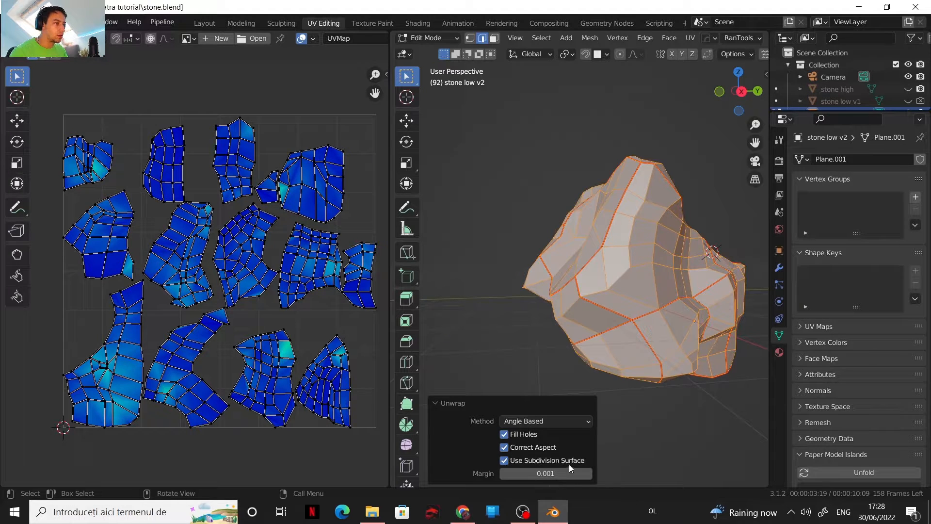
pyautogui.click(552, 461)
pyautogui.click(560, 474)
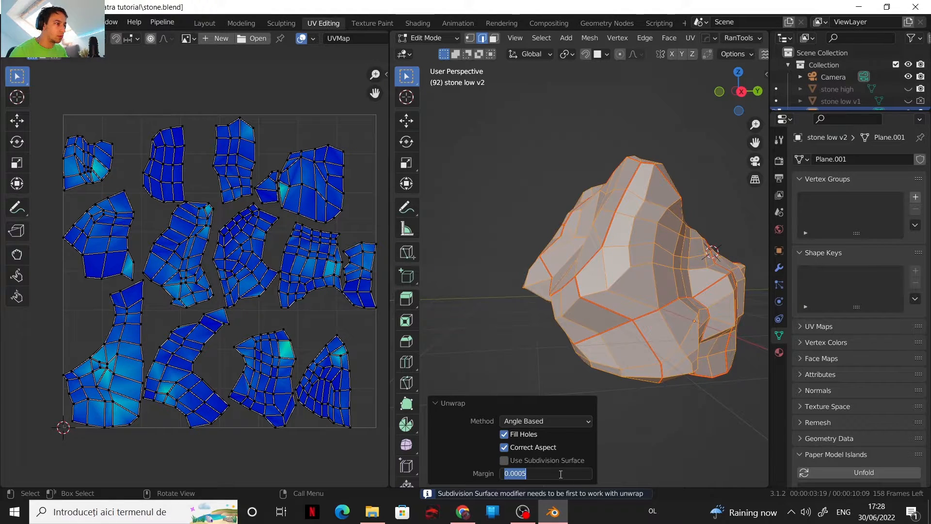
pyautogui.write('0.0002')
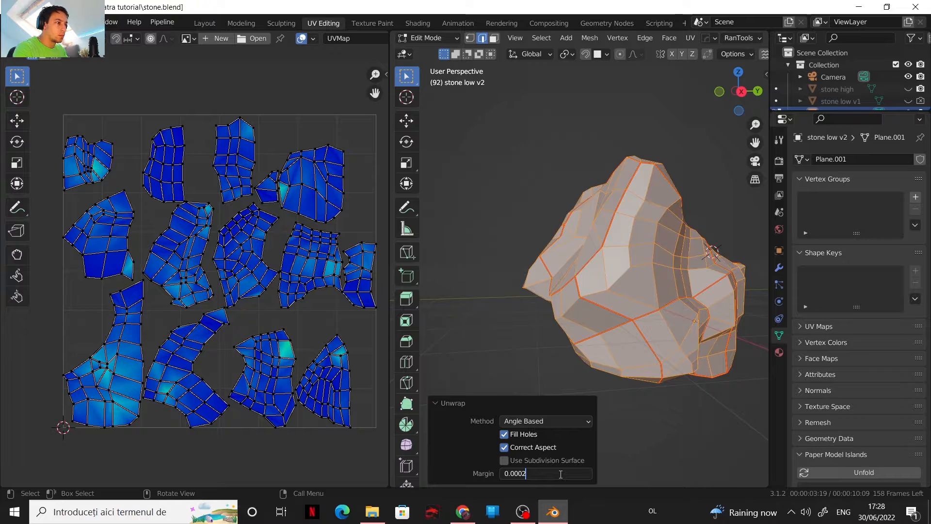
pyautogui.press('BackSpace')
pyautogui.press('BackSpace')
pyautogui.write('1')
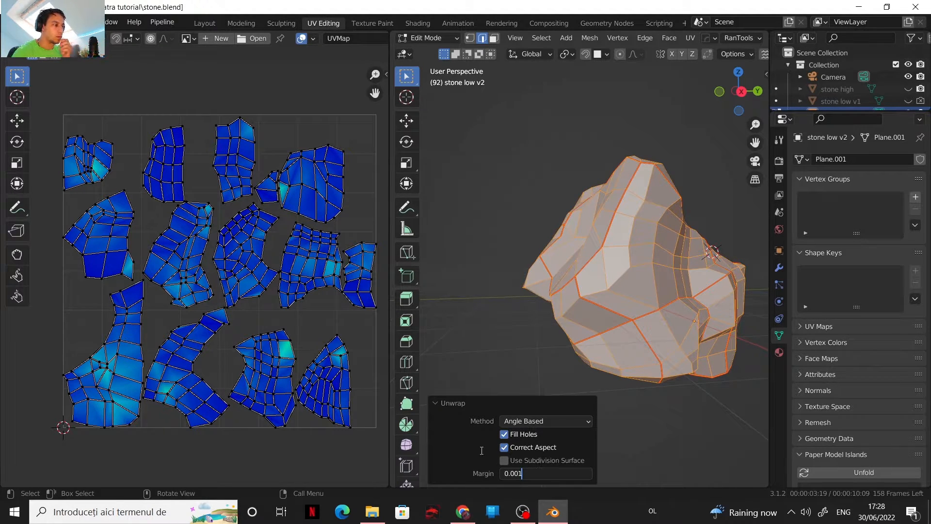
pyautogui.press('Return')
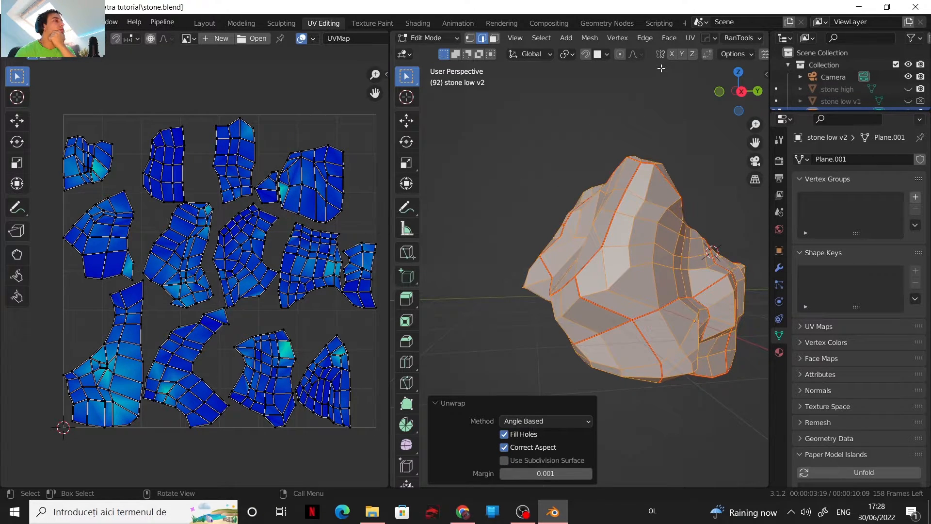
# - Mark a seam along the two edges beside the 3D cursor, joining the upper seam to the lower seam
pyautogui.click(689, 38)
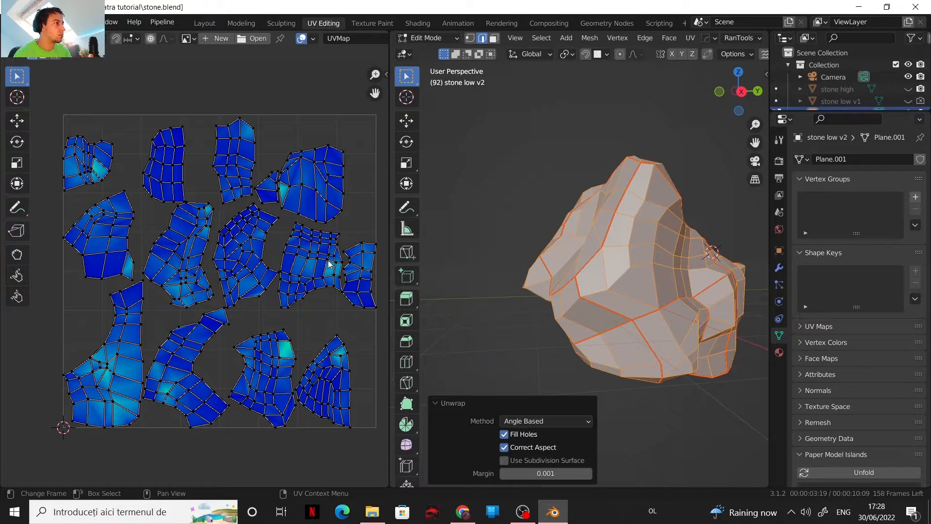
pyautogui.moveTo(477, 301); pyautogui.dragTo(580, 304, button='middle')
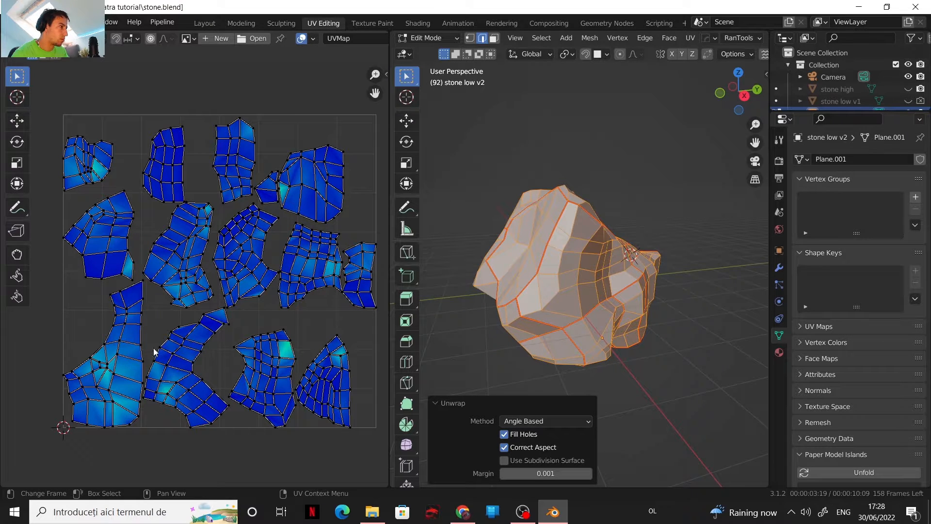
pyautogui.scroll(1, 506, 285)
pyautogui.moveTo(559, 299); pyautogui.dragTo(686, 260, button='middle')
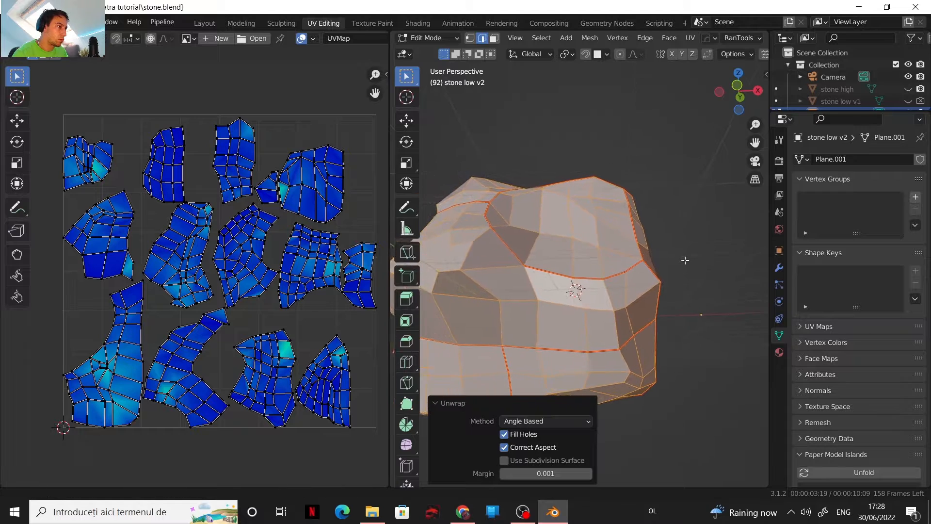
pyautogui.click(533, 289)
pyautogui.keyDown('shift'); pyautogui.click(539, 314); pyautogui.keyUp('shift')
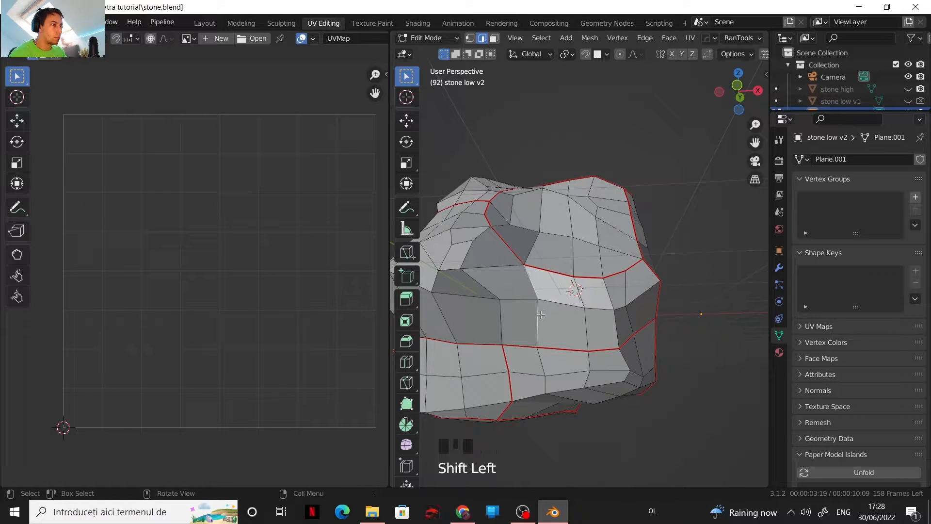
pyautogui.rightClick(538, 316)
pyautogui.click(527, 322)
# - Select all of the stone's geometry and unwrap it again with the added two-edge seam
pyautogui.scroll(-1, 527, 322)
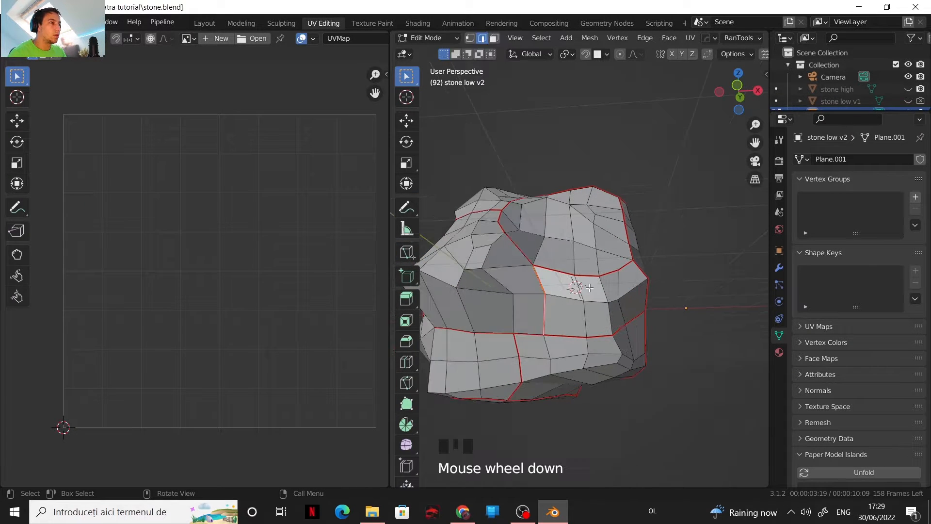
pyautogui.moveTo(557, 301); pyautogui.dragTo(568, 296, button='middle')
pyautogui.keyDown('shift'); pyautogui.moveTo(568, 295); pyautogui.dragTo(595, 276, button='middle'); pyautogui.keyUp('shift')
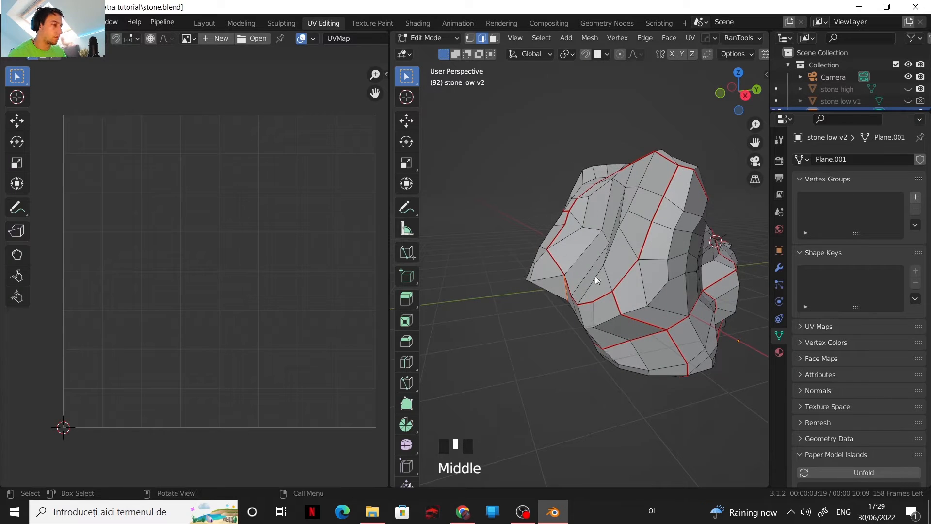
pyautogui.press('a')
pyautogui.press('a')
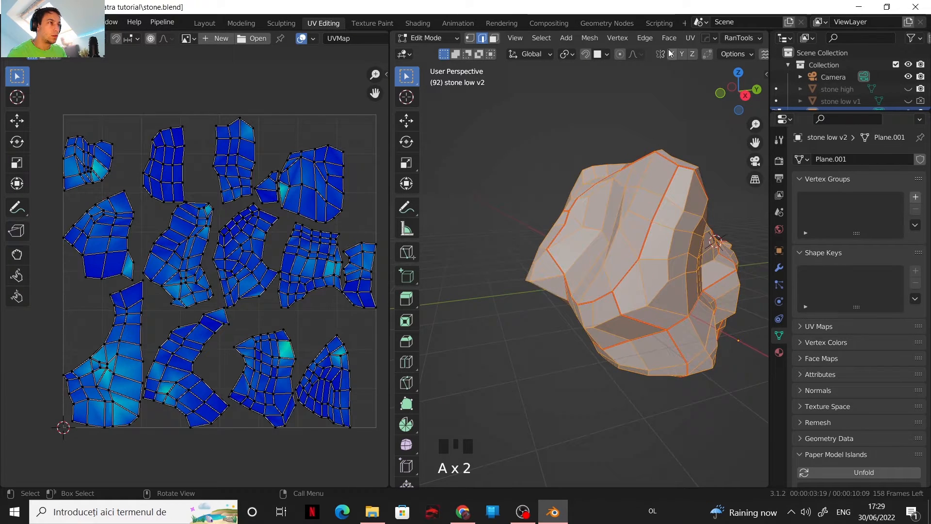
pyautogui.click(690, 38)
pyautogui.click(698, 54)
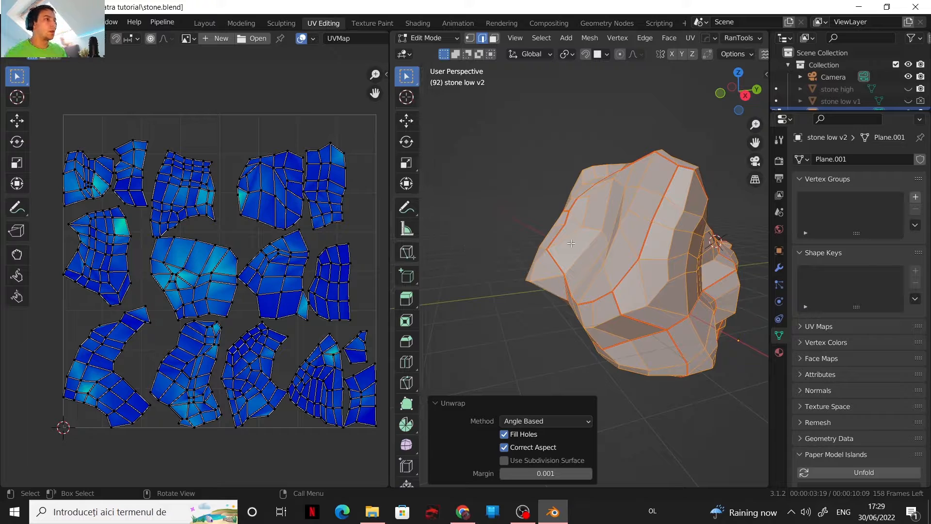
# - Apply the stone's scale in Object Mode, return to Edit Mode and unwrap the mesh again
pyautogui.press('Tab')
pyautogui.hotkey('ctrl', 'a')
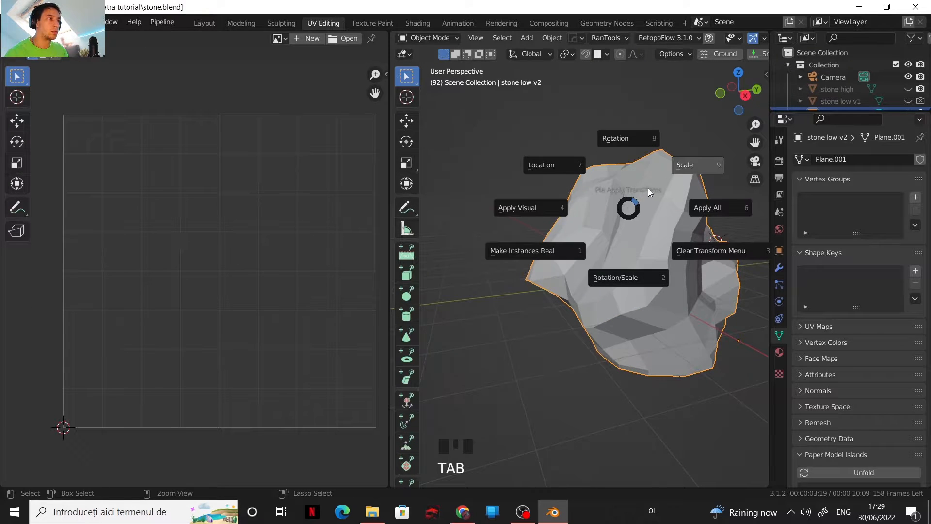
pyautogui.click(685, 167)
pyautogui.press('Tab')
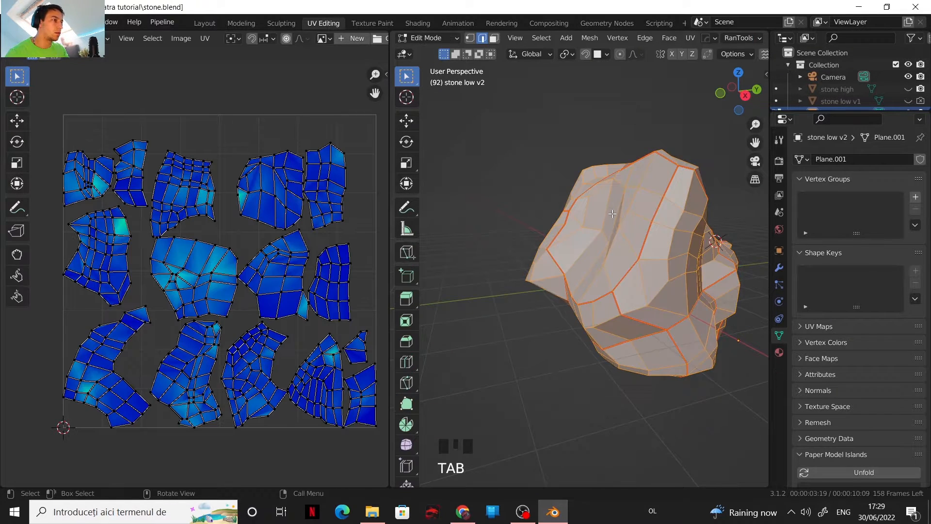
pyautogui.click(694, 41)
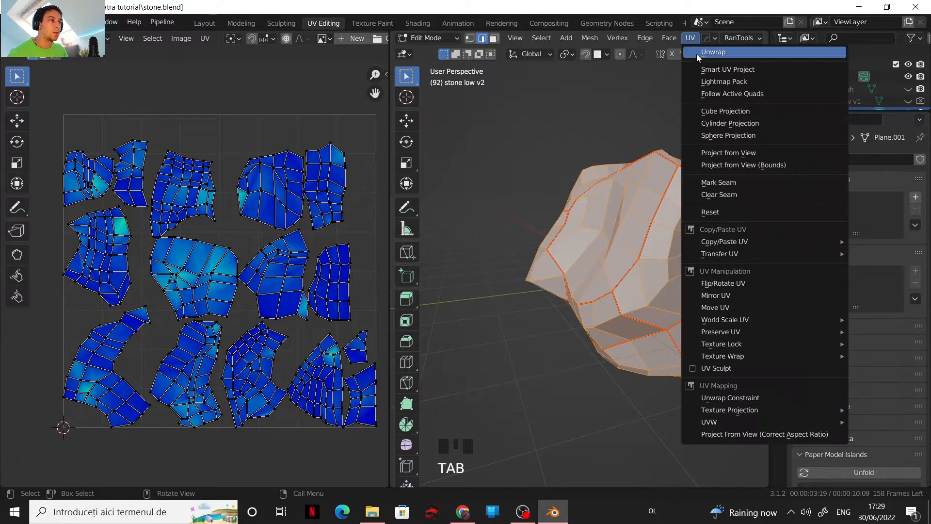
pyautogui.click(697, 55)
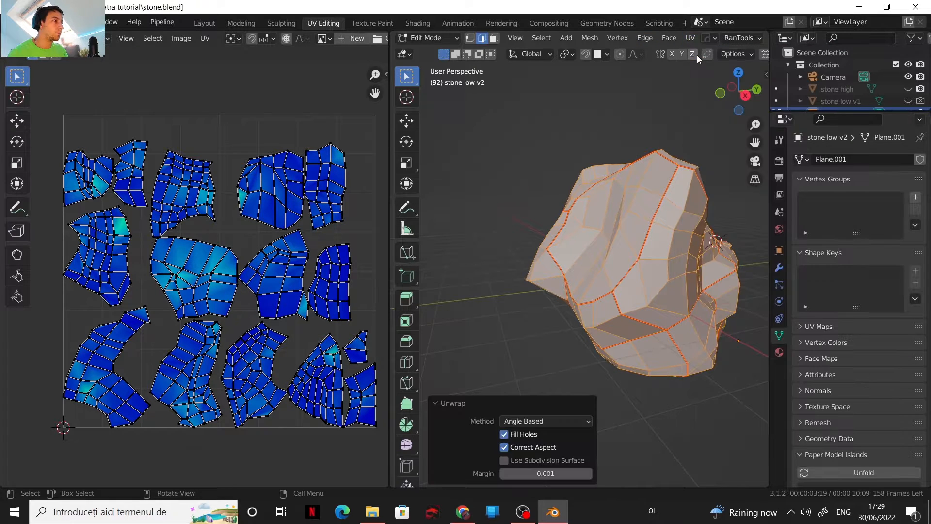
# - Try the unwrap without Correct Aspect, re-enable the option and set the unwrap method to Conformal
pyautogui.click(504, 447)
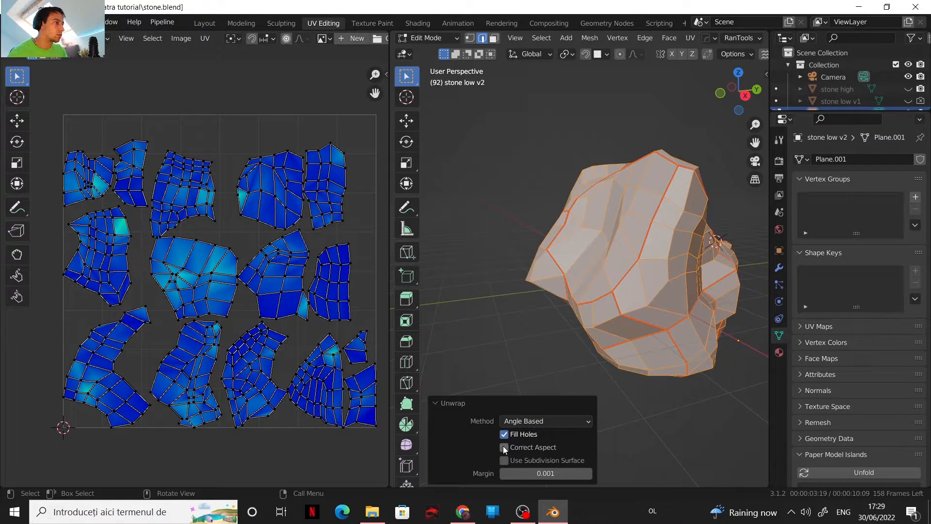
pyautogui.click(504, 447)
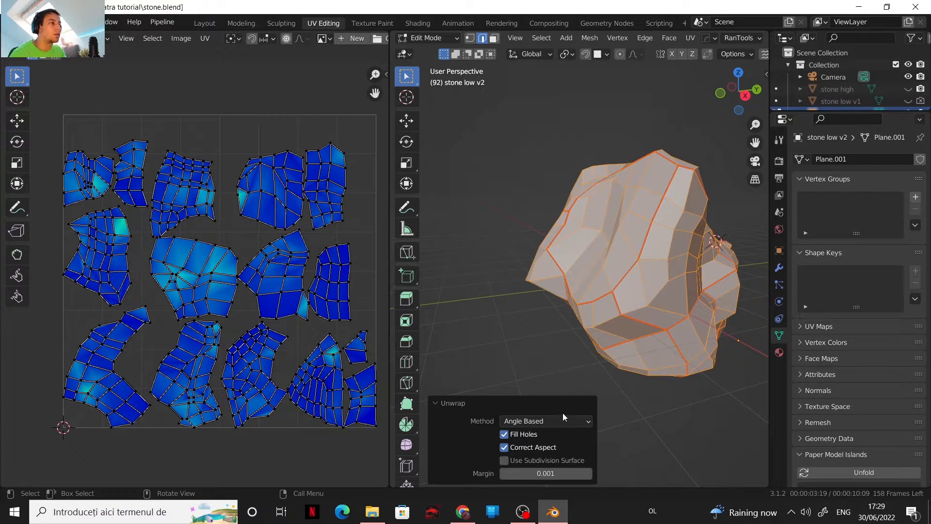
pyautogui.click(550, 421)
pyautogui.click(538, 445)
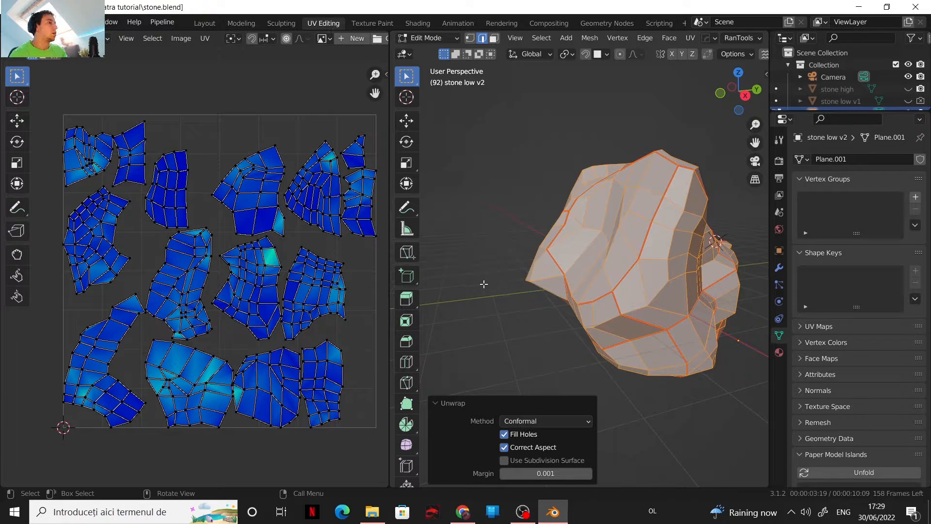
pyautogui.moveTo(538, 277); pyautogui.dragTo(495, 268, button='middle')
pyautogui.scroll(3, 546, 287)
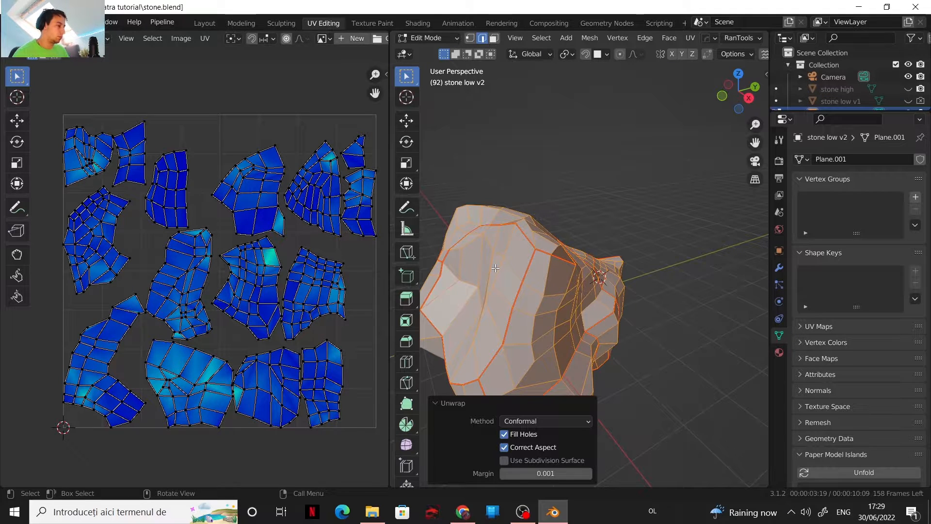
pyautogui.keyDown('shift'); pyautogui.moveTo(531, 286); pyautogui.dragTo(603, 216, button='middle'); pyautogui.keyUp('shift')
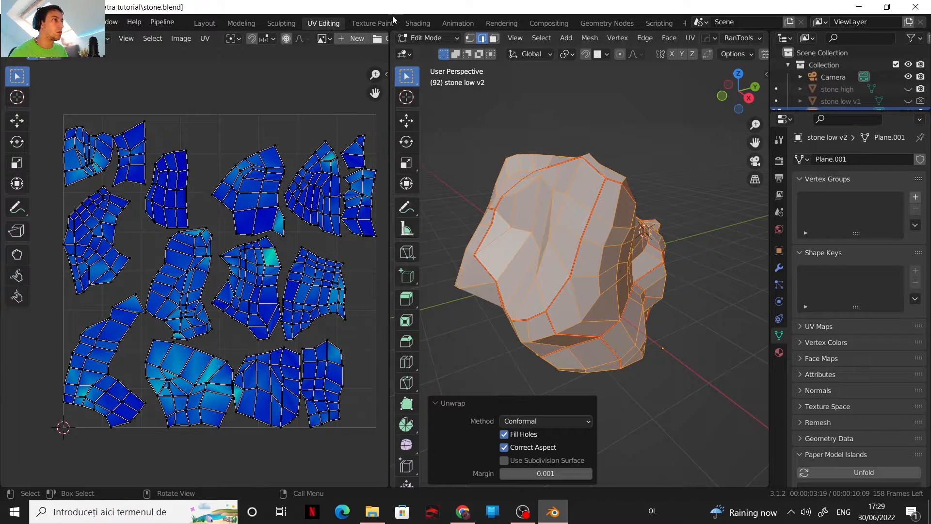
# - Switch to the Shading workspace and select the stone low v2 object to show its material nodes
pyautogui.click(211, 24)
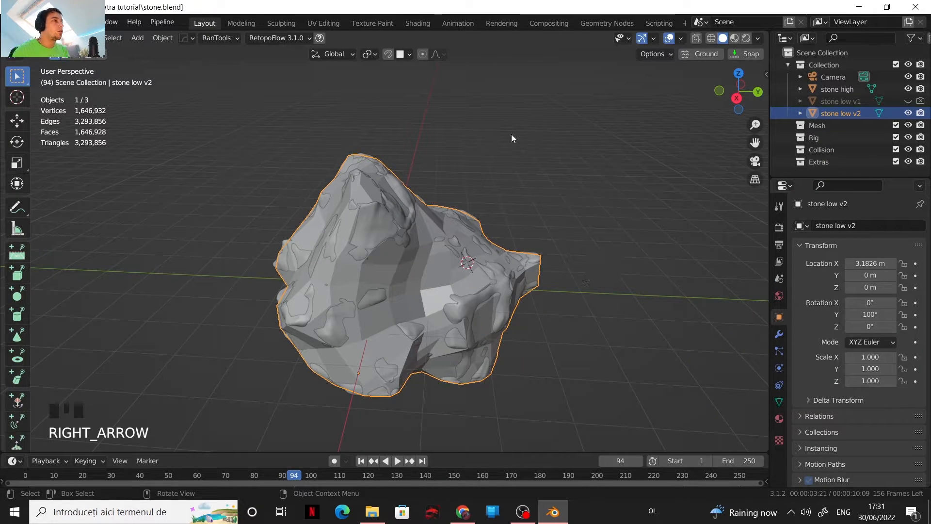
pyautogui.click(418, 23)
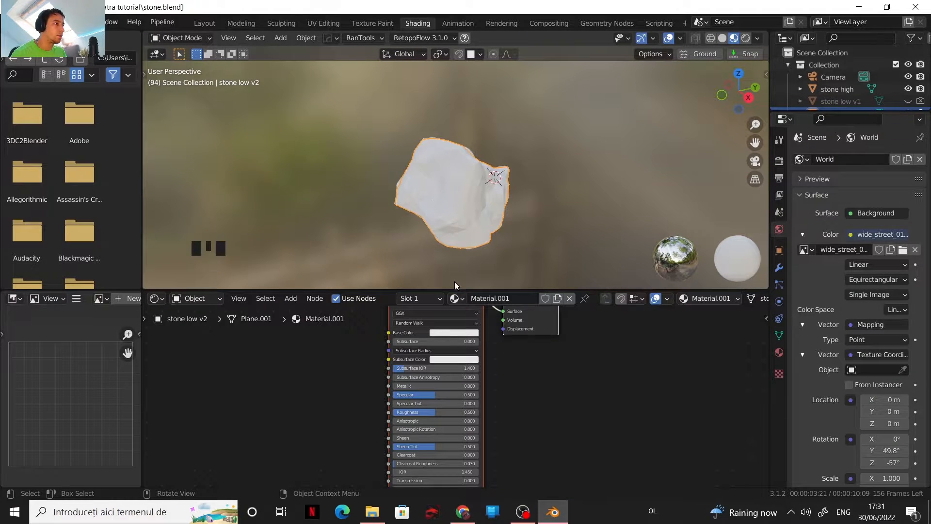
pyautogui.scroll(-1, 837, 89)
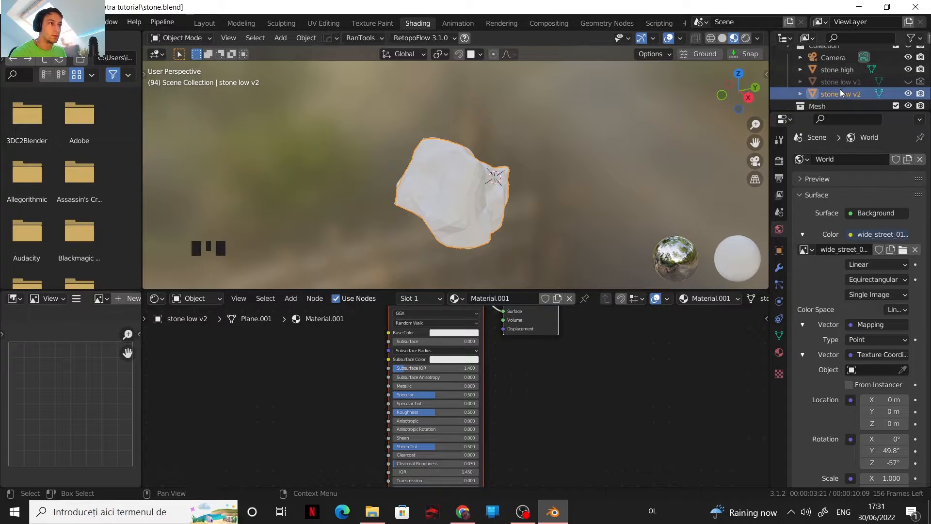
pyautogui.click(842, 92)
pyautogui.moveTo(543, 388); pyautogui.dragTo(578, 428, button='middle')
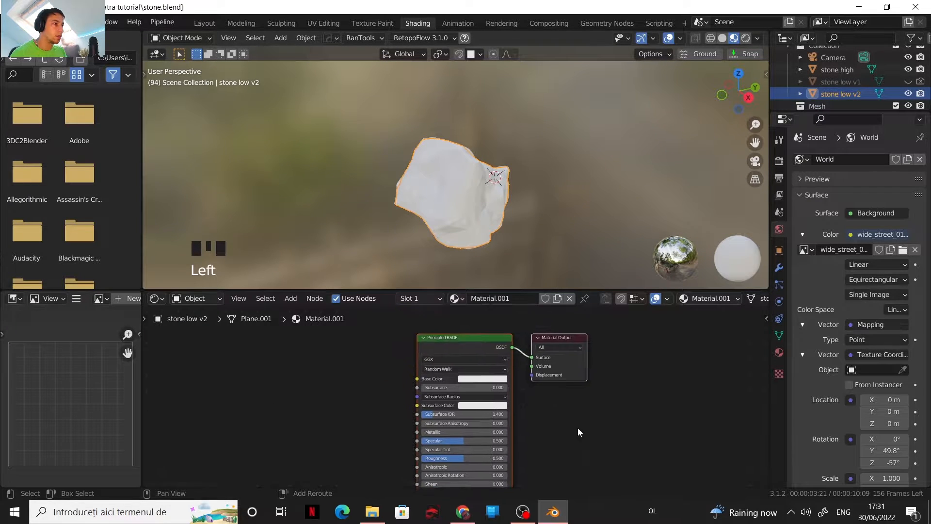
# - Rename the low-poly stone's material as stone
pyautogui.click(513, 300)
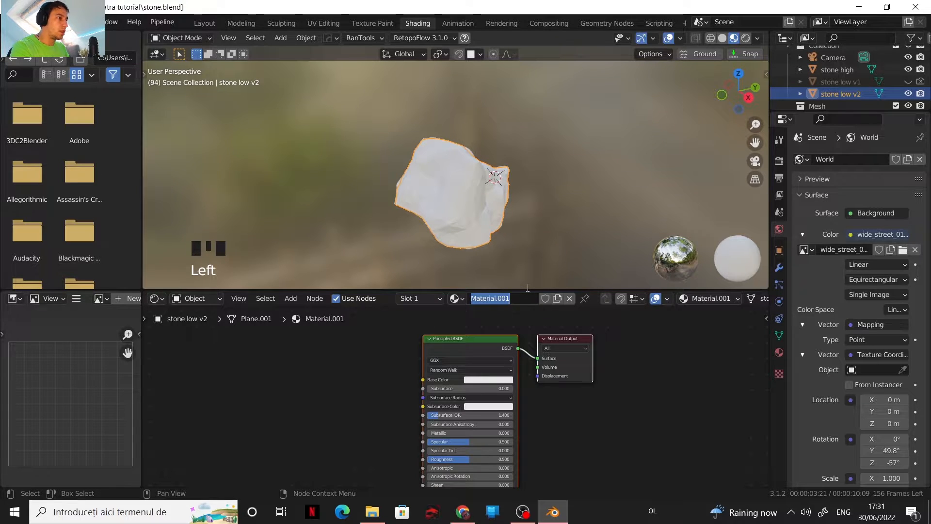
pyautogui.write('stone')
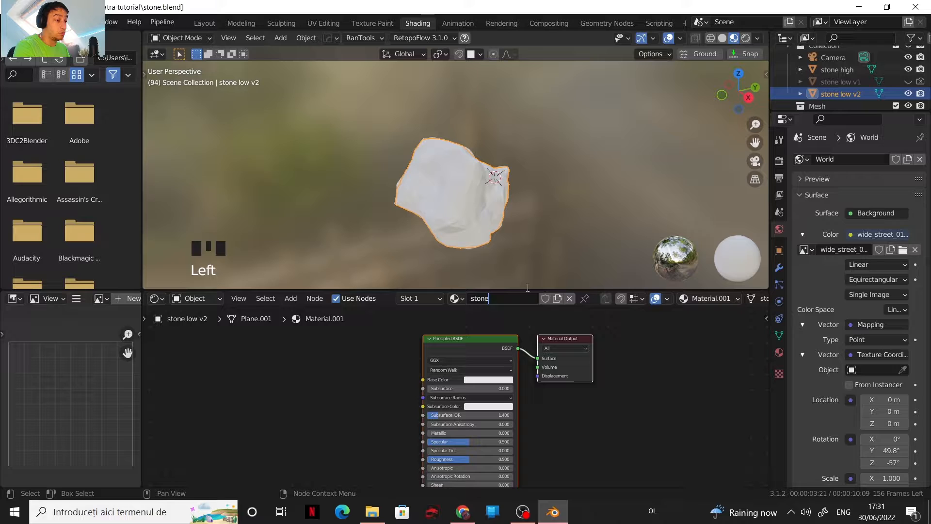
pyautogui.press('Return')
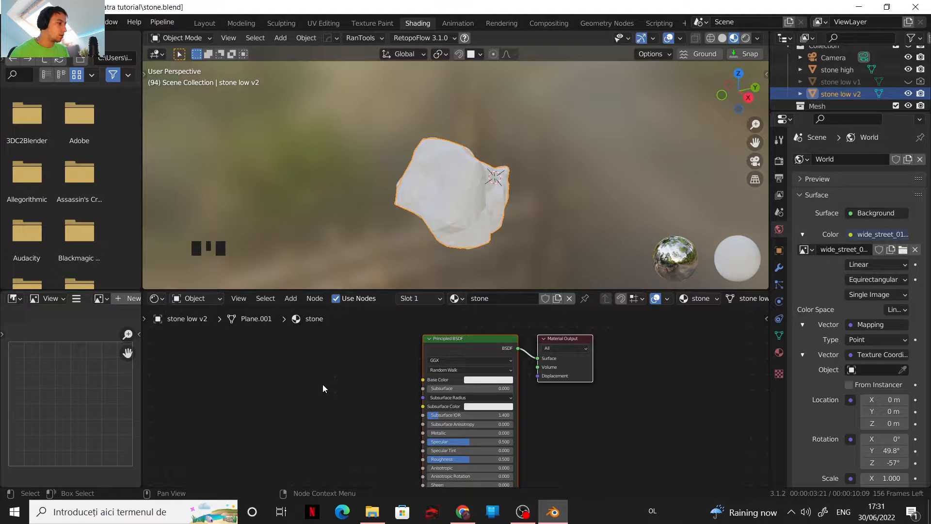
# - Add an Image Texture node and place it beside the Principled BSDF node, on its input side
pyautogui.hotkey('shift', 'a')
pyautogui.moveTo(314, 405)
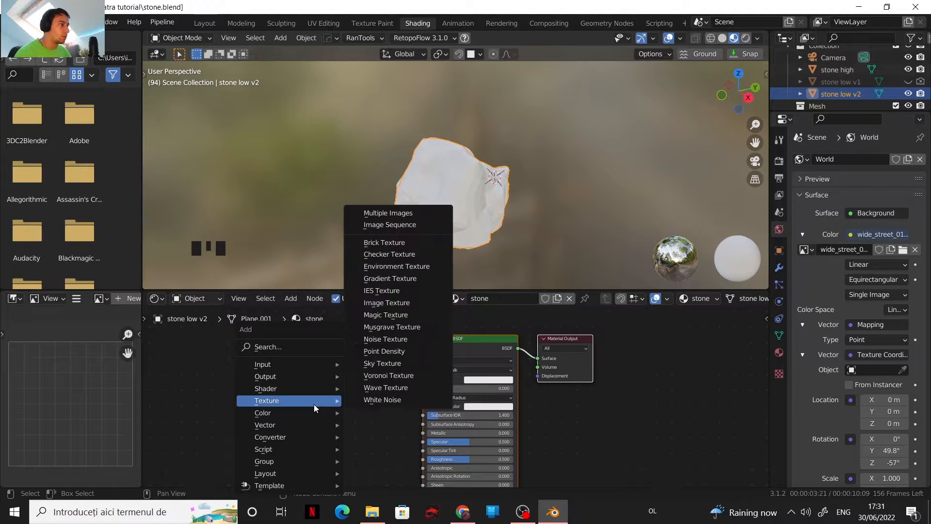
pyautogui.click(400, 302)
pyautogui.click(232, 376)
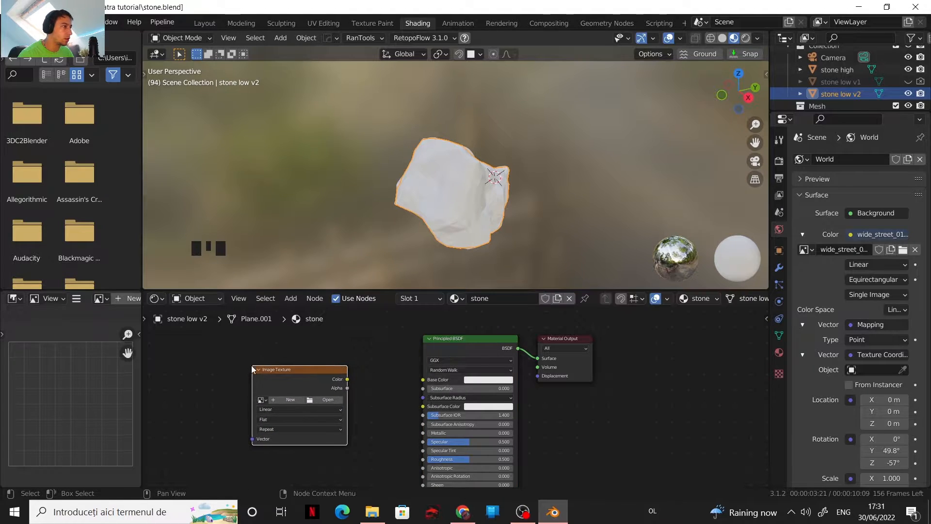
pyautogui.scroll(-4, 92, 307)
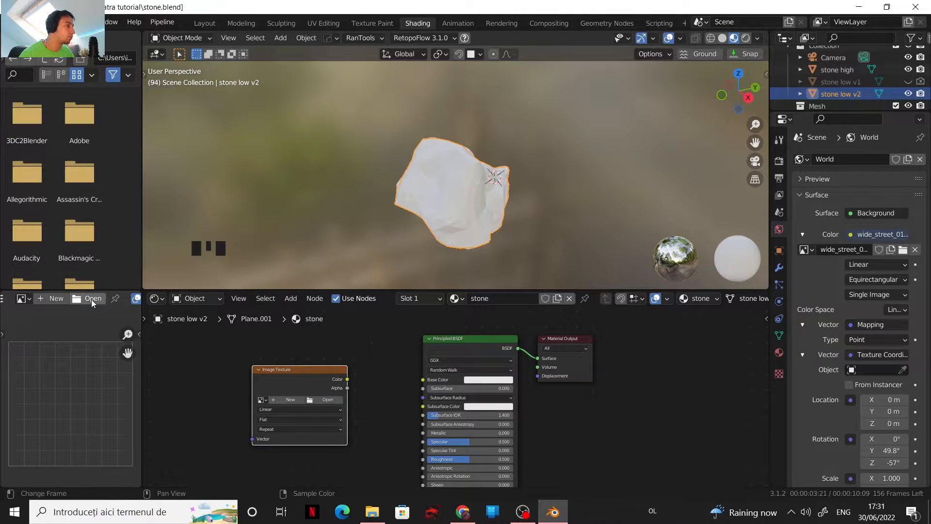
pyautogui.click(88, 299)
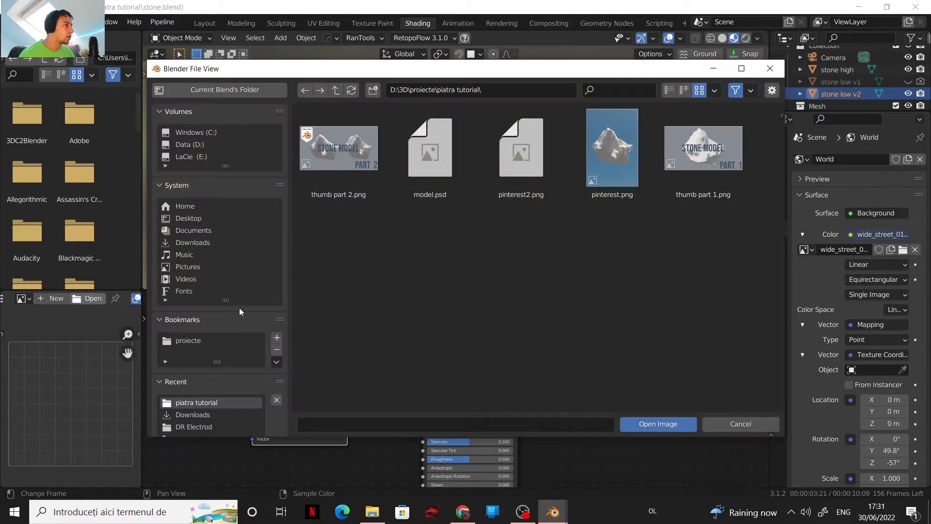
pyautogui.press('Escape')
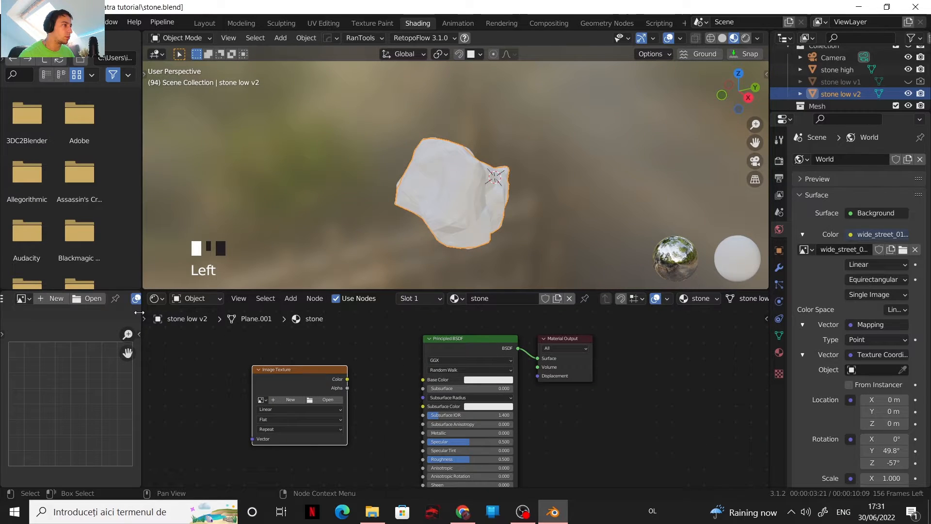
# - Start a new image in the image editor and name it stone normal
pyautogui.click(60, 298)
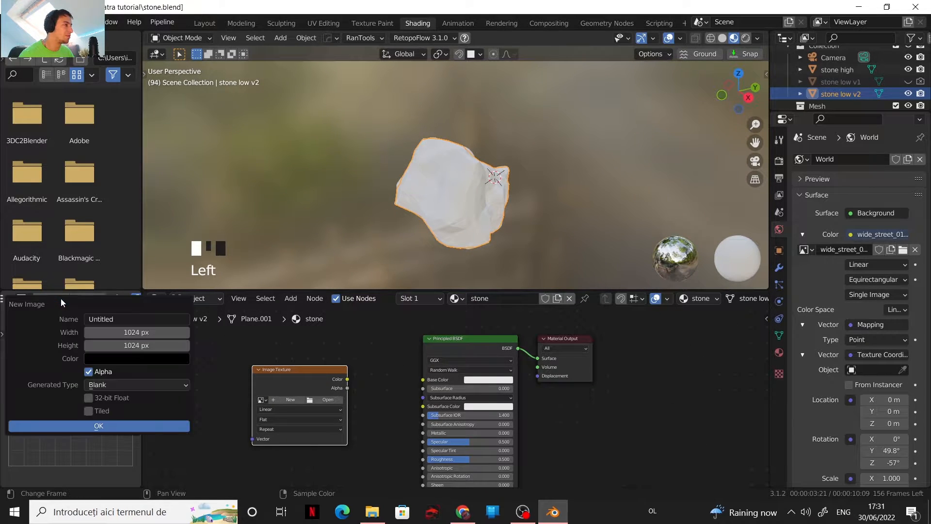
pyautogui.click(144, 321)
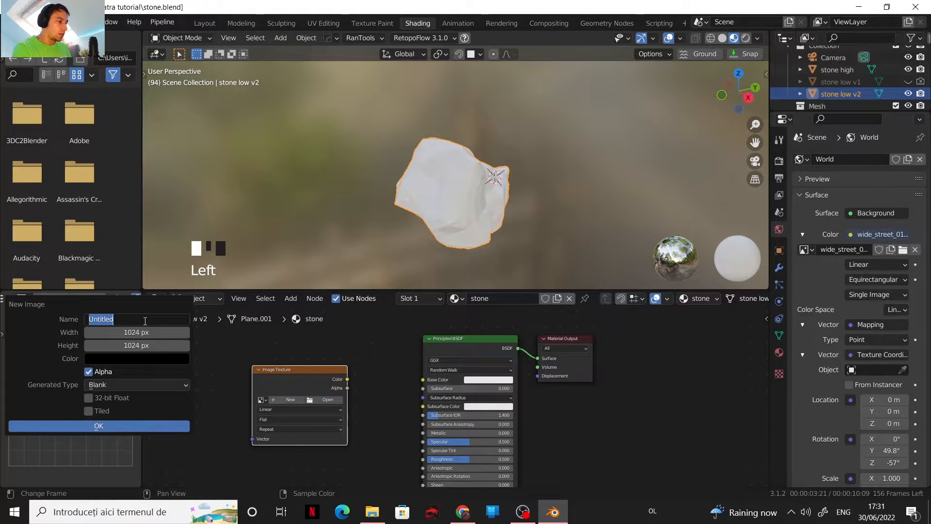
pyautogui.write('stone')
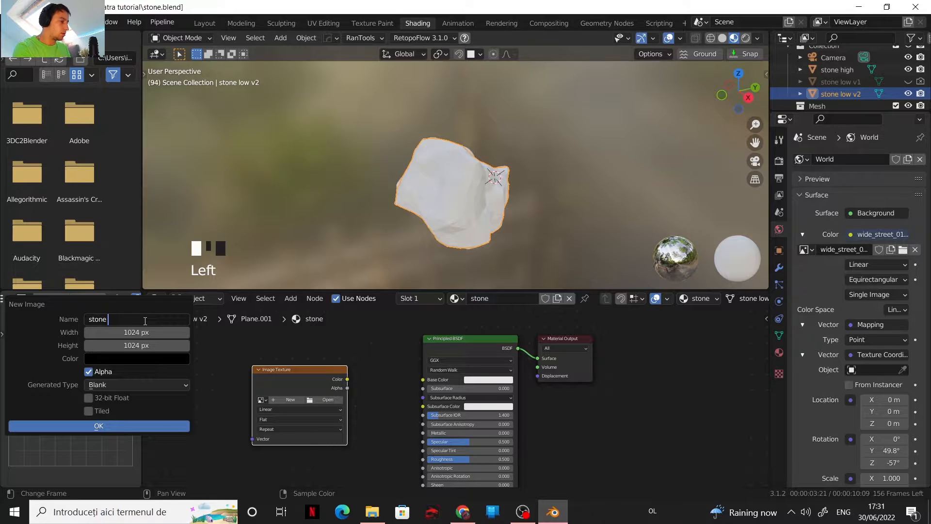
pyautogui.write(' normal')
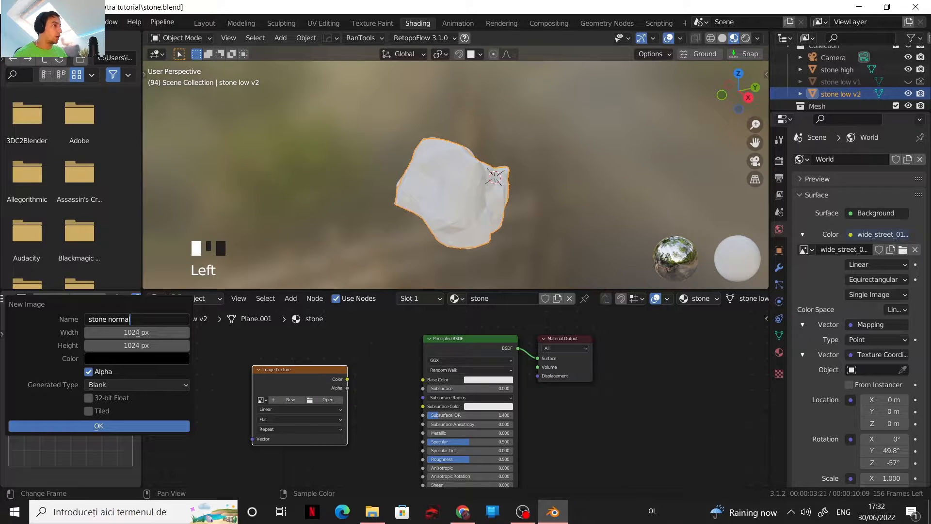
# - Set the new image's width and height to 4096 px each and create it
pyautogui.click(139, 333)
pyautogui.click(134, 332)
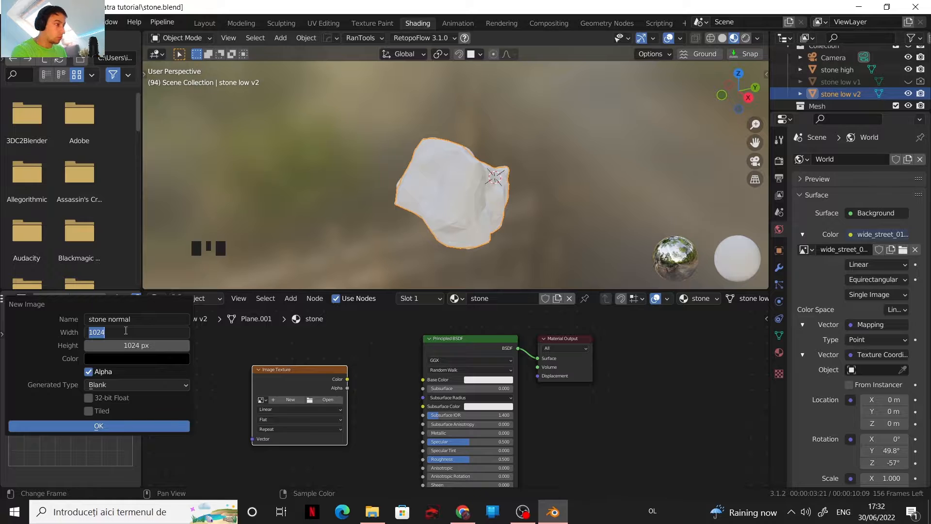
pyautogui.write('409')
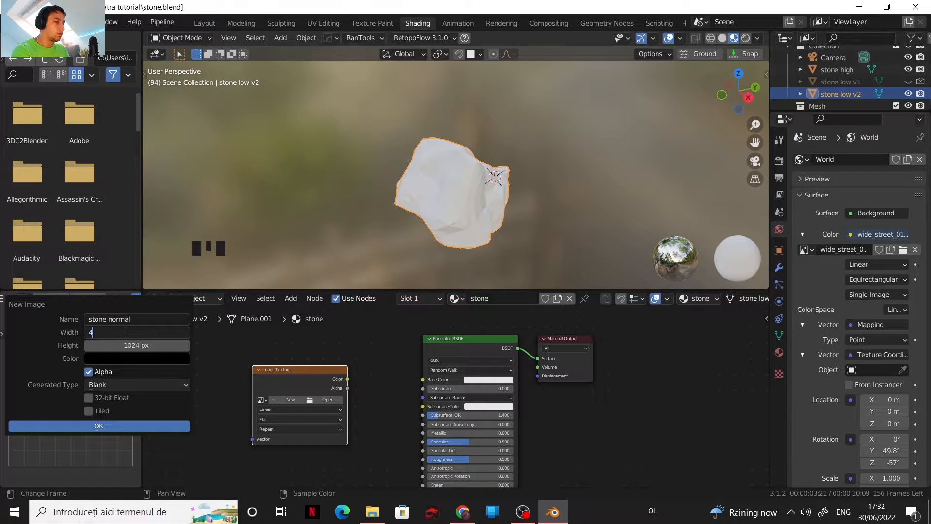
pyautogui.write('6')
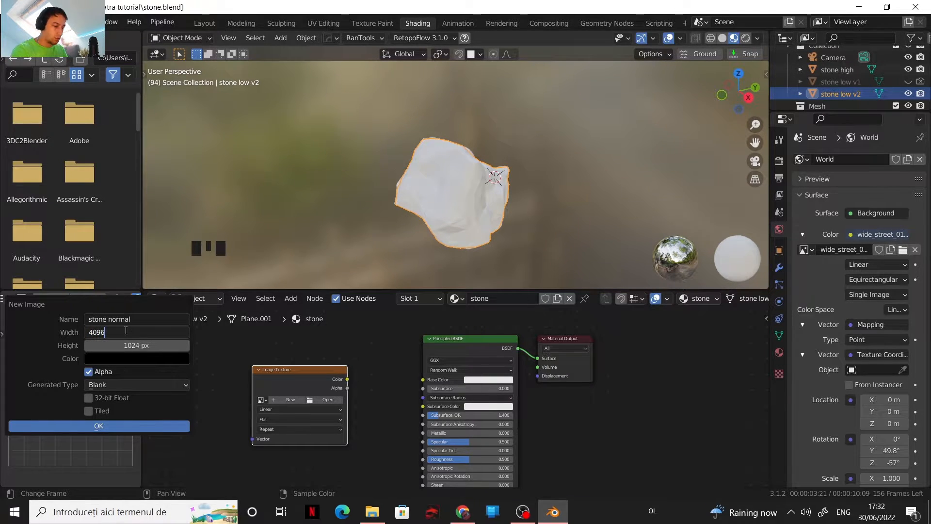
pyautogui.press('Tab')
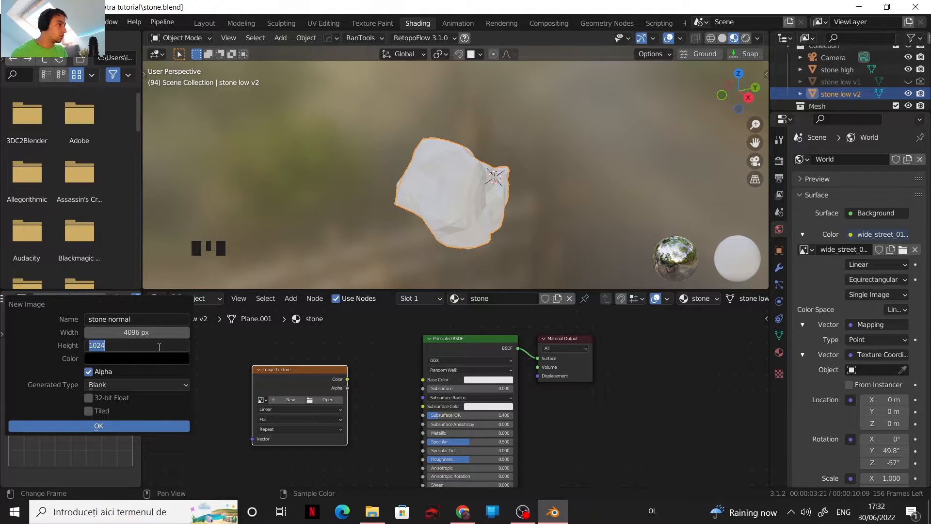
pyautogui.write('40')
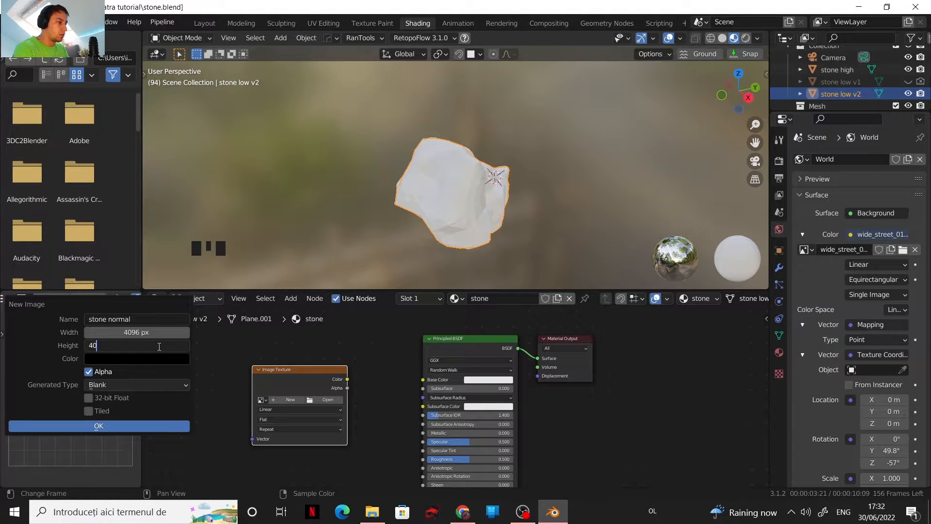
pyautogui.write('96')
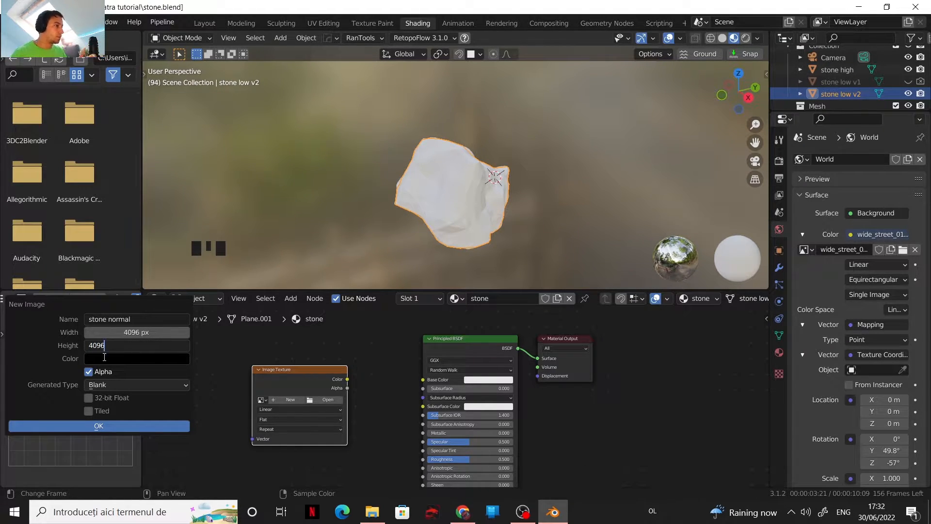
pyautogui.press('Return')
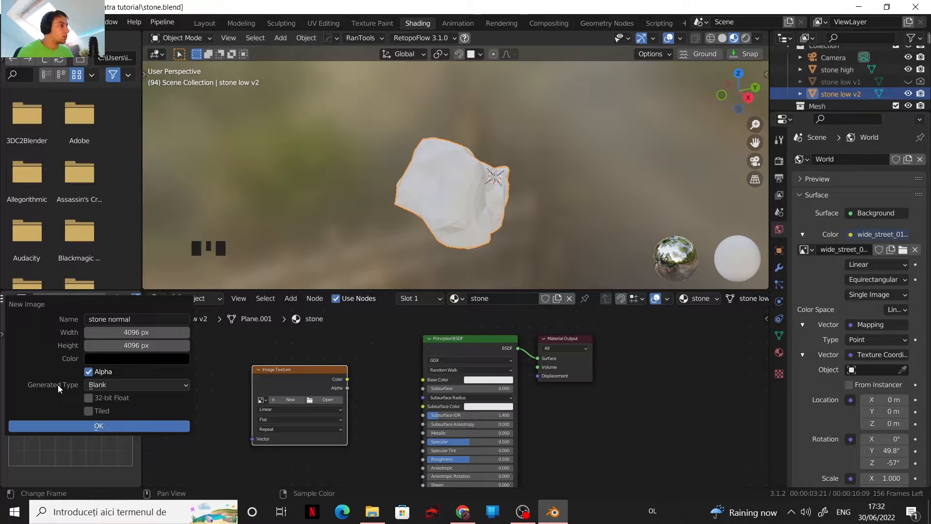
pyautogui.click(68, 423)
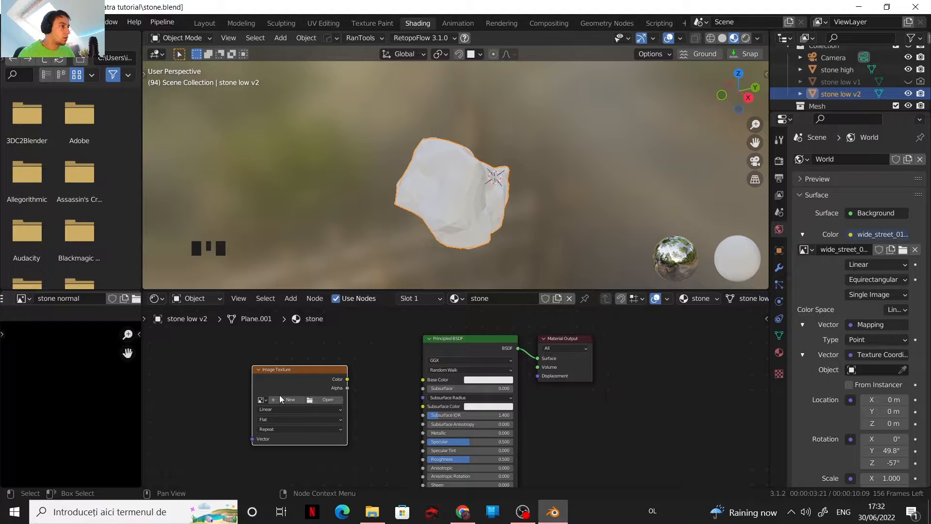
# - Assign the stone normal image to the Image Texture node and keep that node selected
pyautogui.click(262, 399)
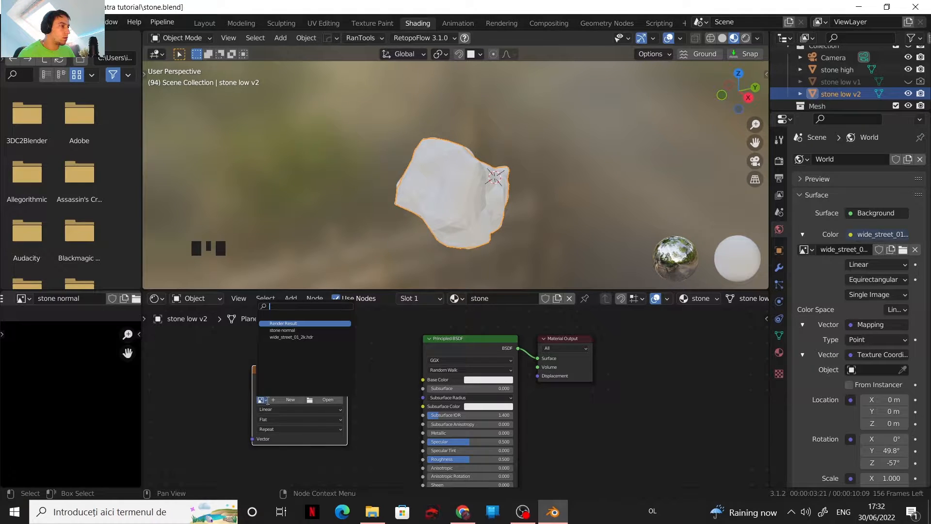
pyautogui.click(289, 331)
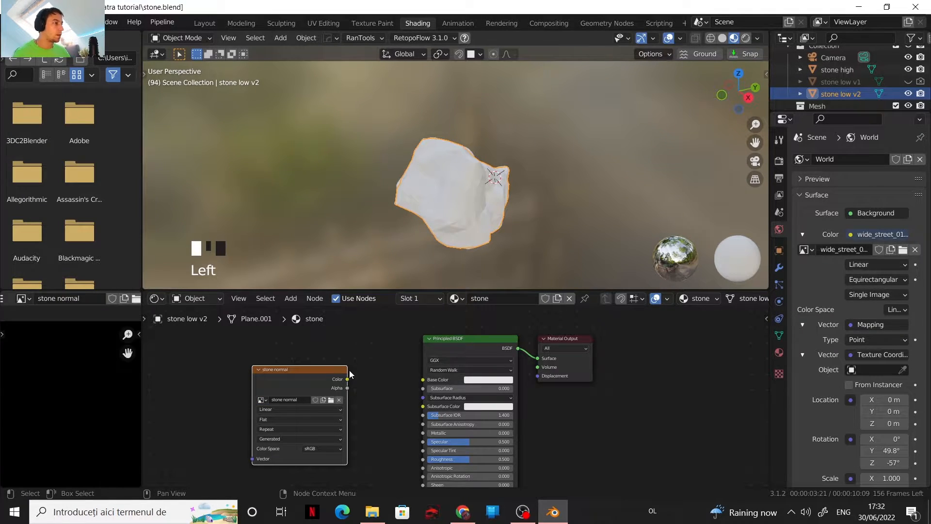
pyautogui.click(330, 369)
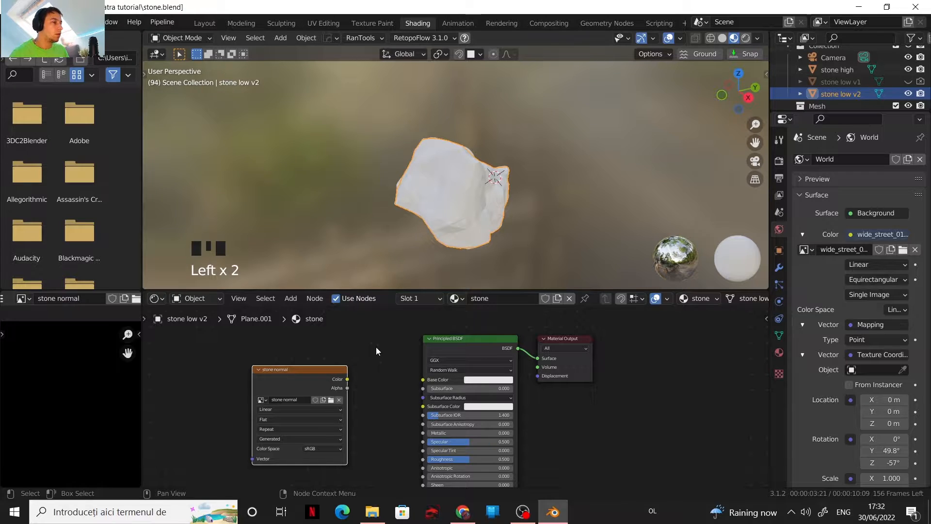
pyautogui.moveTo(421, 371); pyautogui.dragTo(470, 319, button='middle')
# - Switch to the Layout workspace and add the stone high object to the selection alongside stone low v2
pyautogui.click(204, 23)
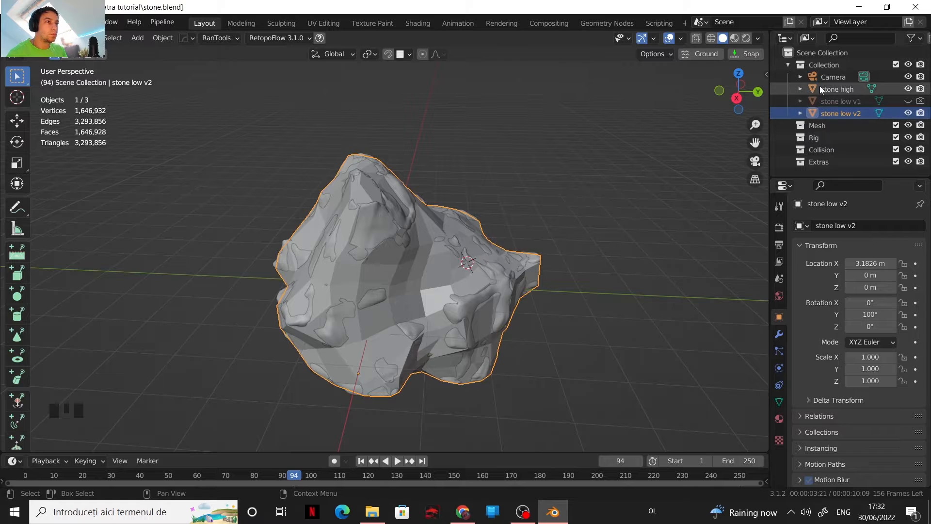
pyautogui.keyDown('shift'); pyautogui.click(375, 228); pyautogui.keyUp('shift')
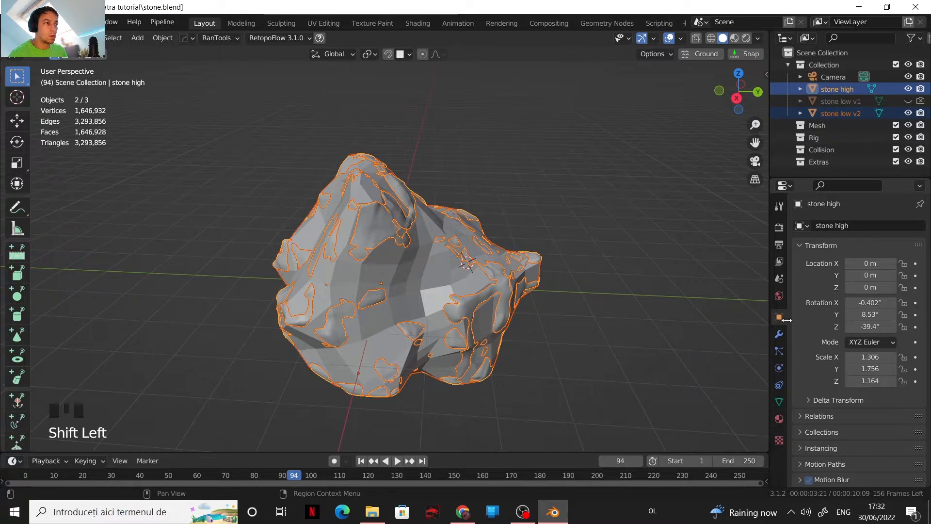
# - Find the Bake settings in the scene's render properties and expand them
pyautogui.click(778, 228)
pyautogui.scroll(-15, 855, 327)
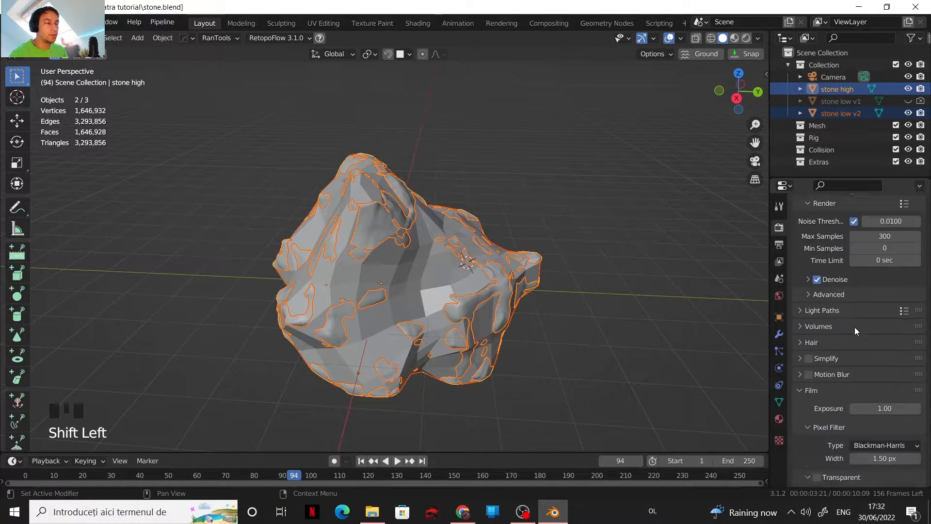
pyautogui.scroll(-20, 850, 334)
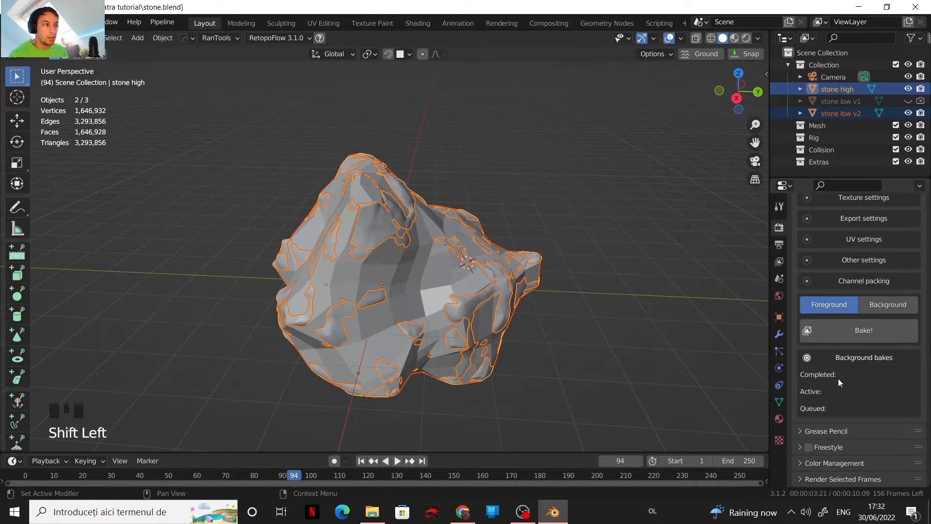
pyautogui.scroll(18, 834, 404)
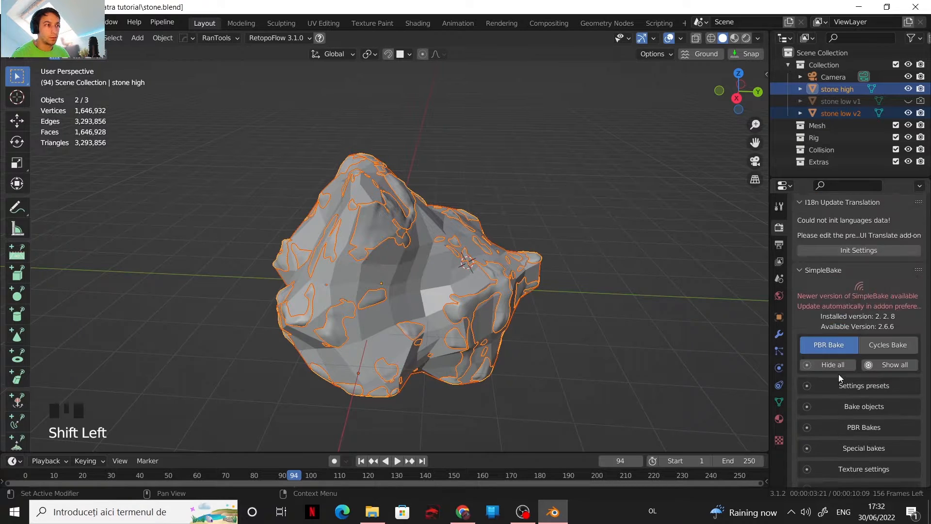
pyautogui.scroll(3, 836, 346)
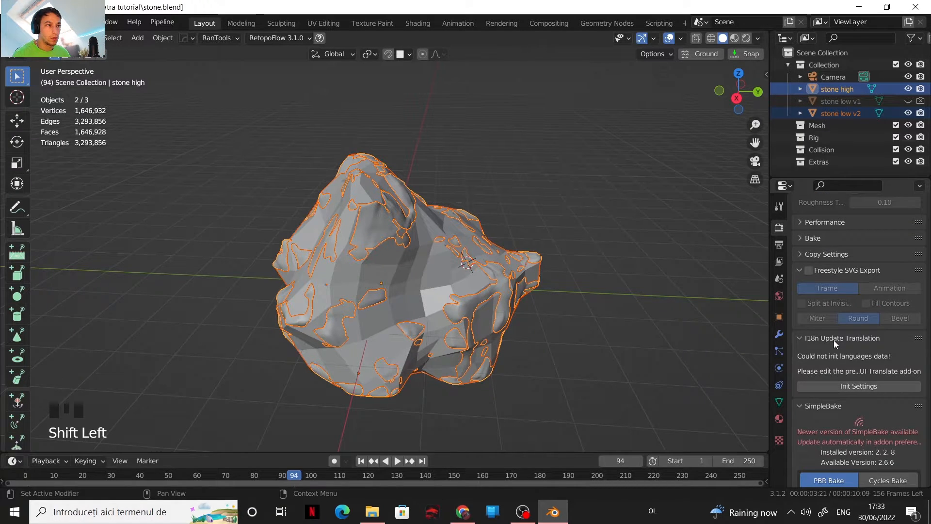
pyautogui.scroll(1, 805, 322)
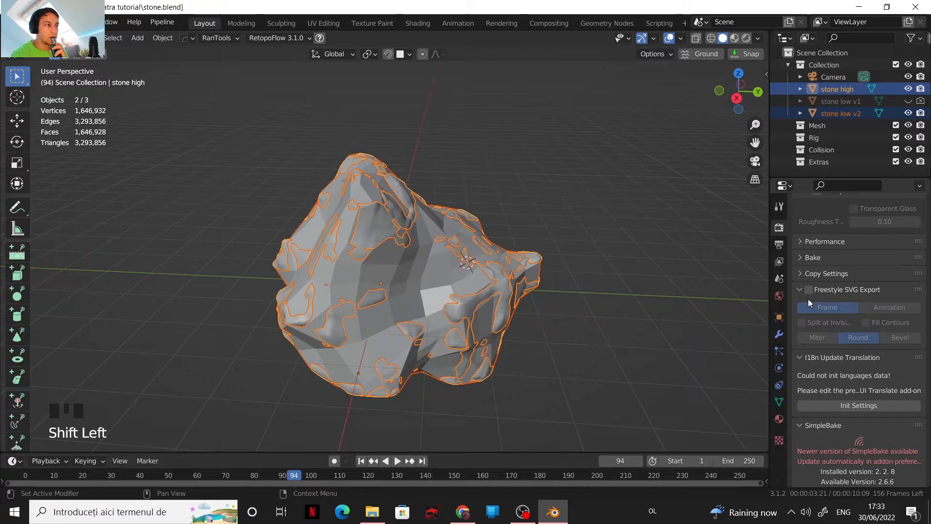
pyautogui.click(799, 261)
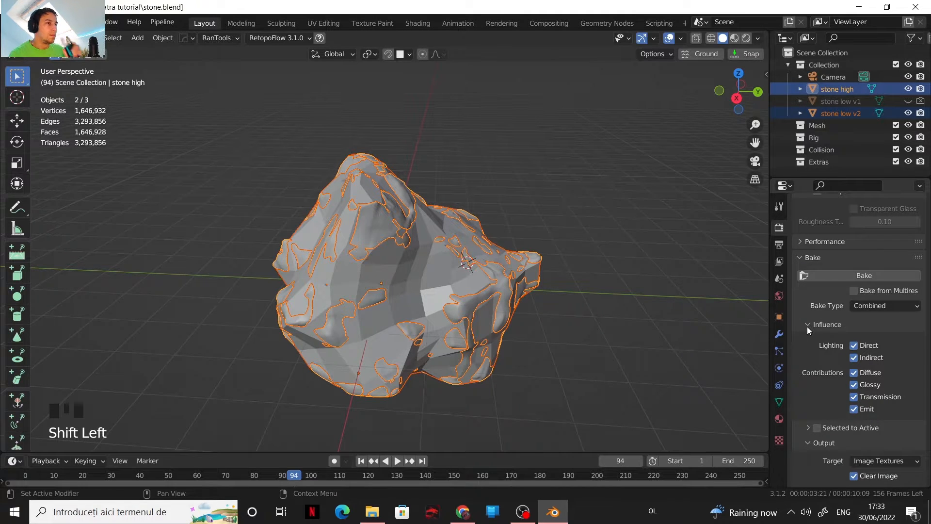
# - Enable Selected to Active for baking and set the bake type to Normal
pyautogui.scroll(-1, 822, 380)
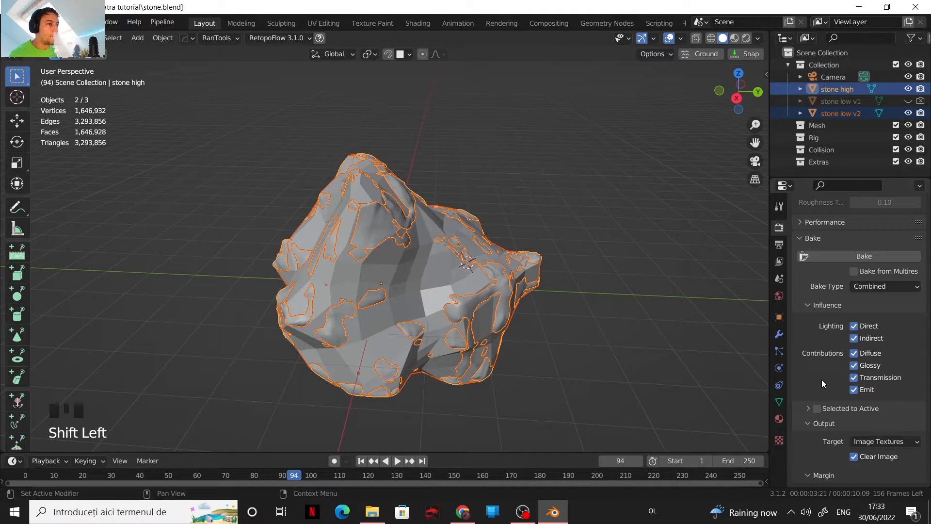
pyautogui.click(818, 409)
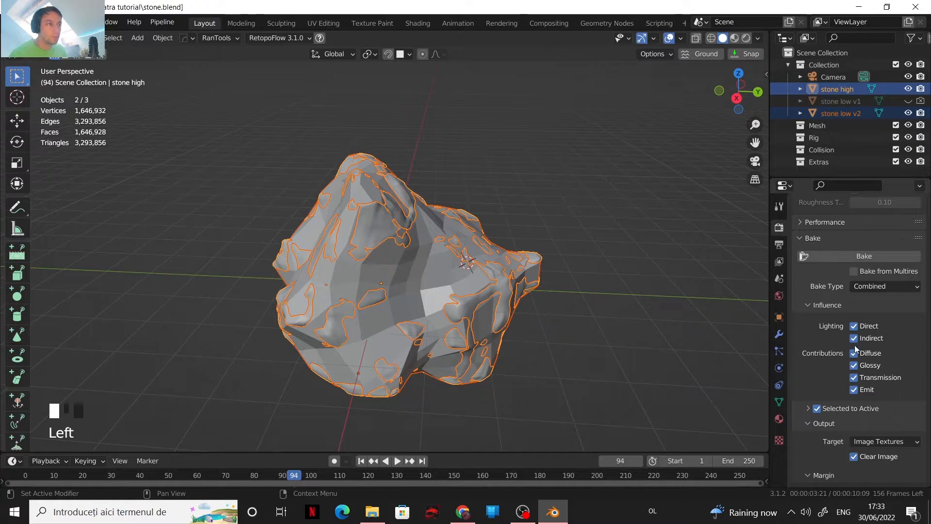
pyautogui.click(874, 286)
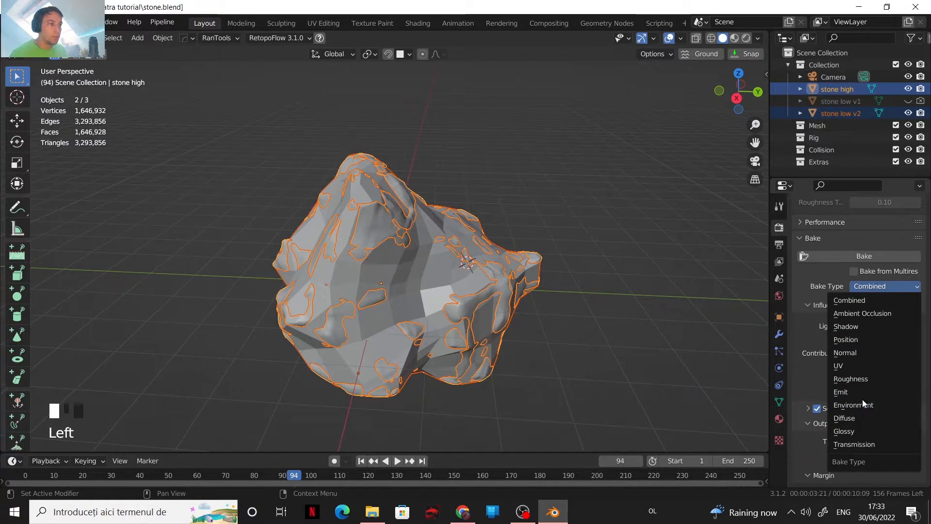
pyautogui.click(867, 352)
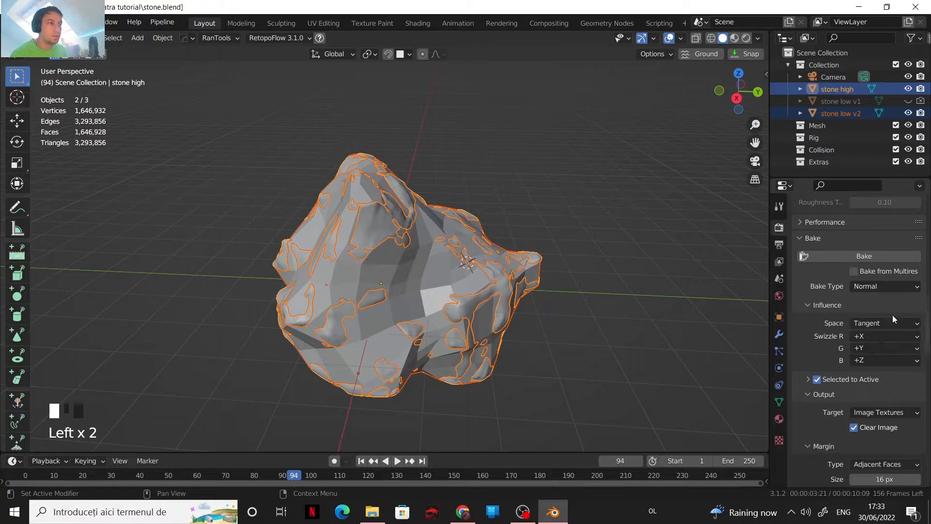
# - Set the bake margin size to 3 px, with Image Textures as the output target
pyautogui.scroll(-2, 844, 330)
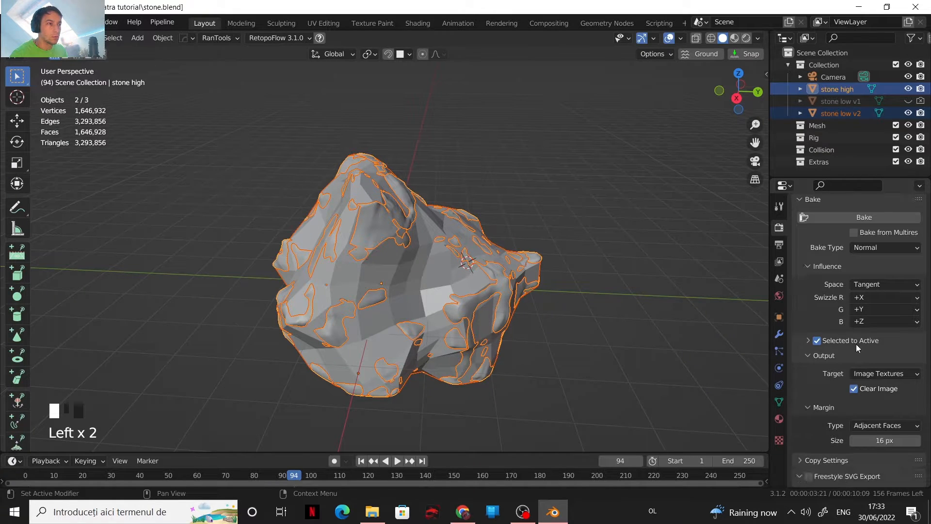
pyautogui.scroll(-1, 854, 359)
pyautogui.click(876, 421)
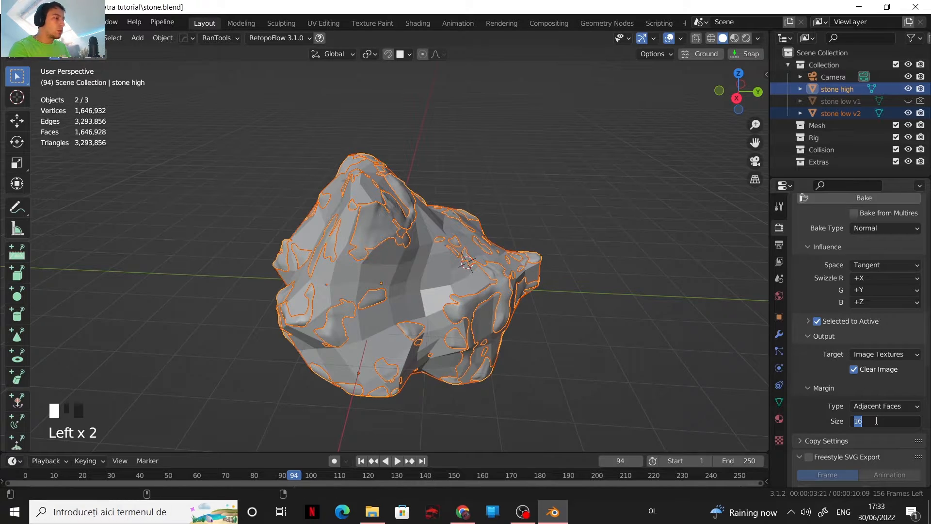
pyautogui.write('3')
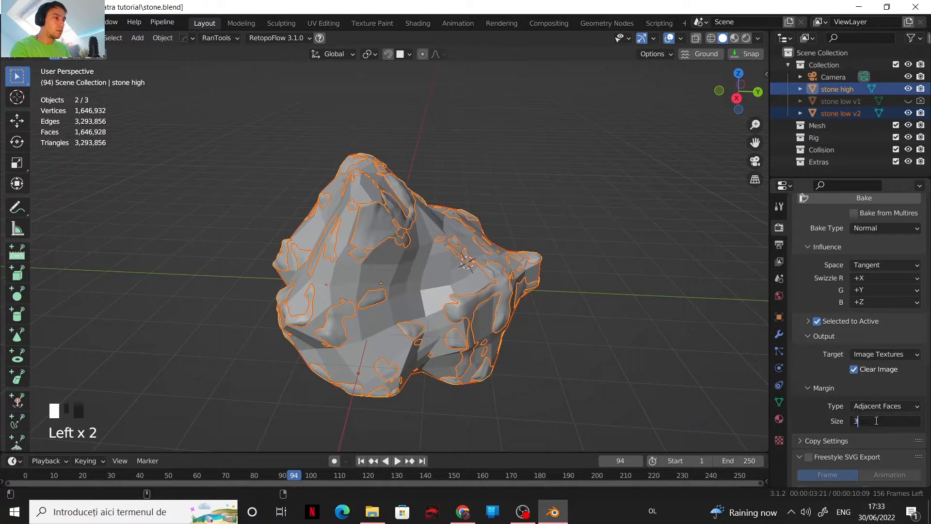
pyautogui.press('Return')
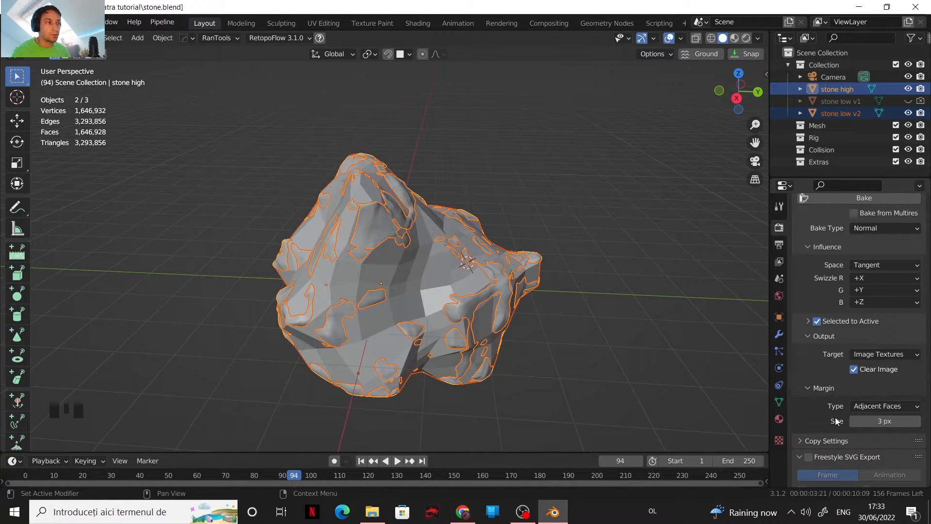
pyautogui.click(869, 354)
pyautogui.click(869, 354)
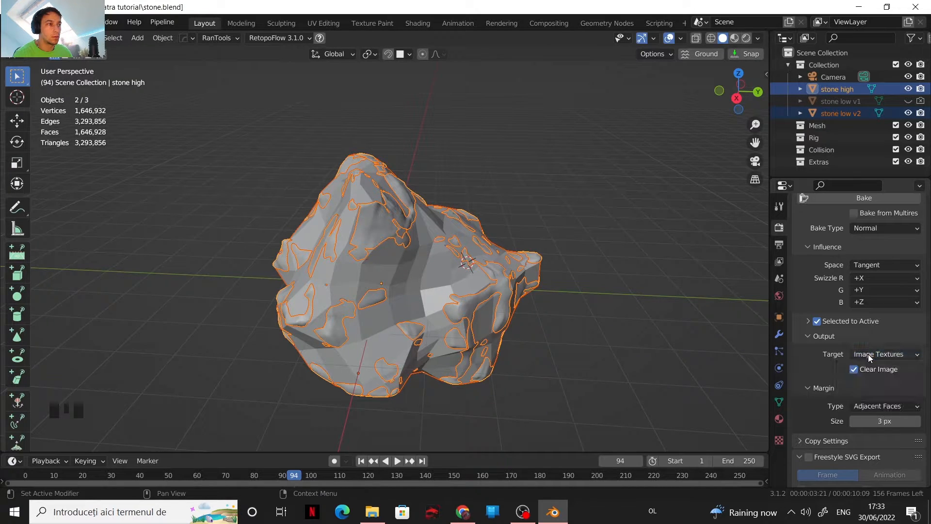
# - Expand the Selected to Active bake options, and switch to the Shading workspace with the whole stone normal image in view
pyautogui.click(810, 321)
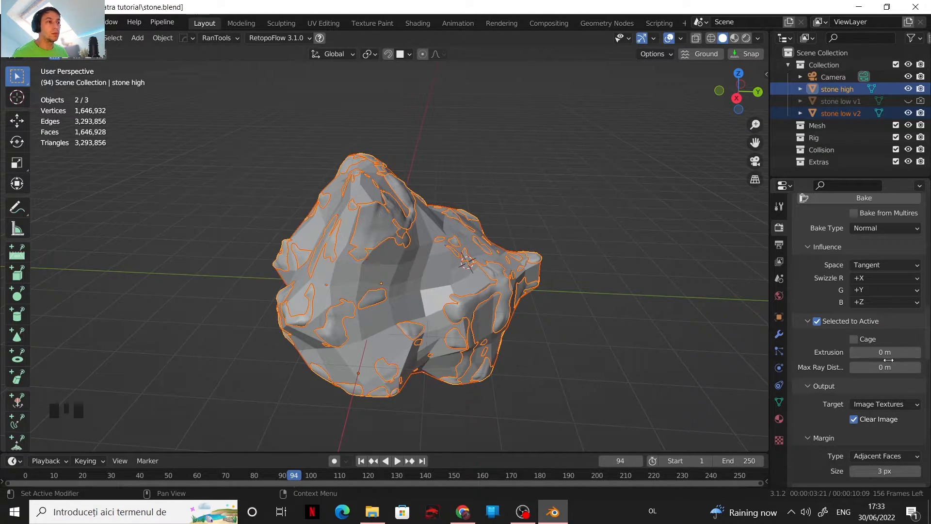
pyautogui.click(417, 23)
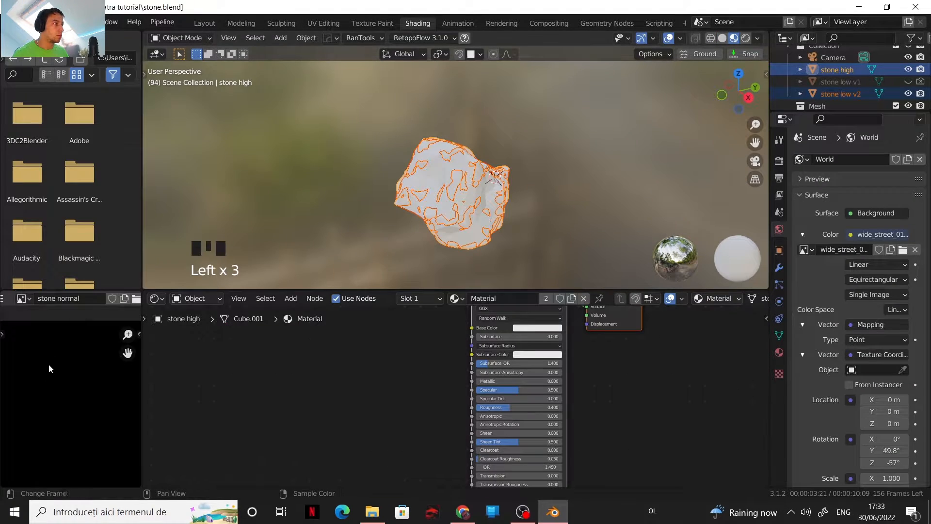
pyautogui.scroll(-3, 80, 359)
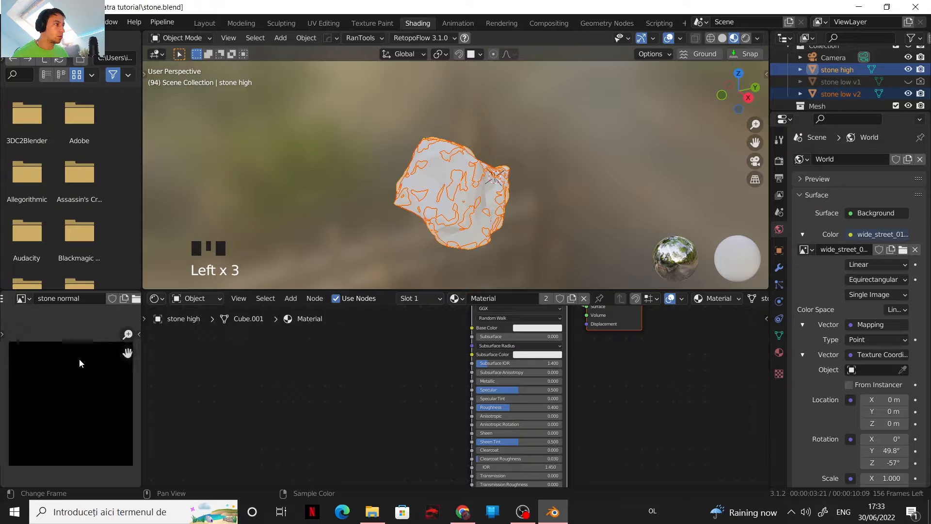
# - Set the Cycles Max Samples to 1 for both render and viewport sampling
pyautogui.click(779, 161)
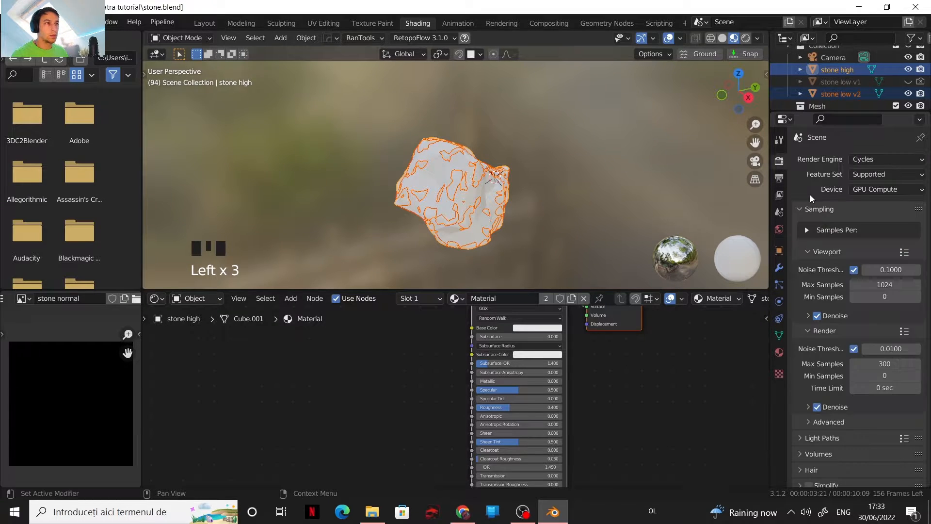
pyautogui.click(884, 364)
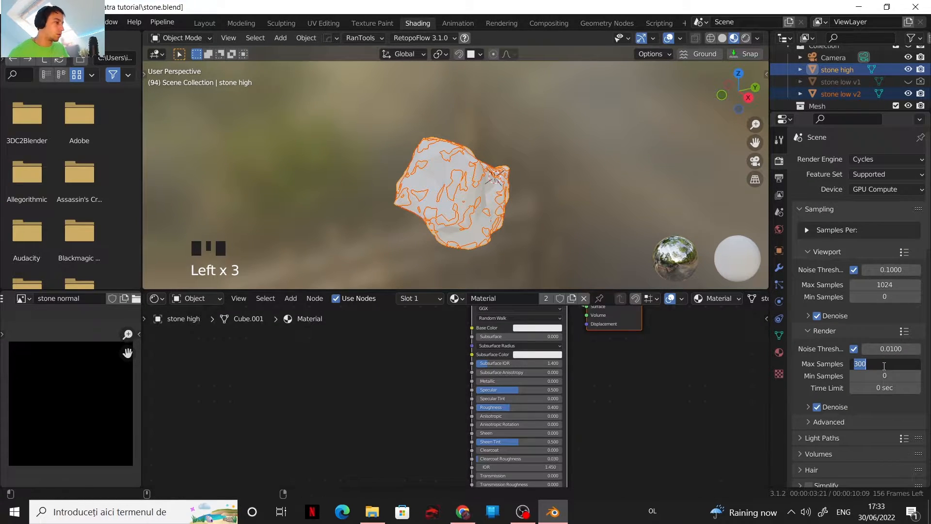
pyautogui.write('1')
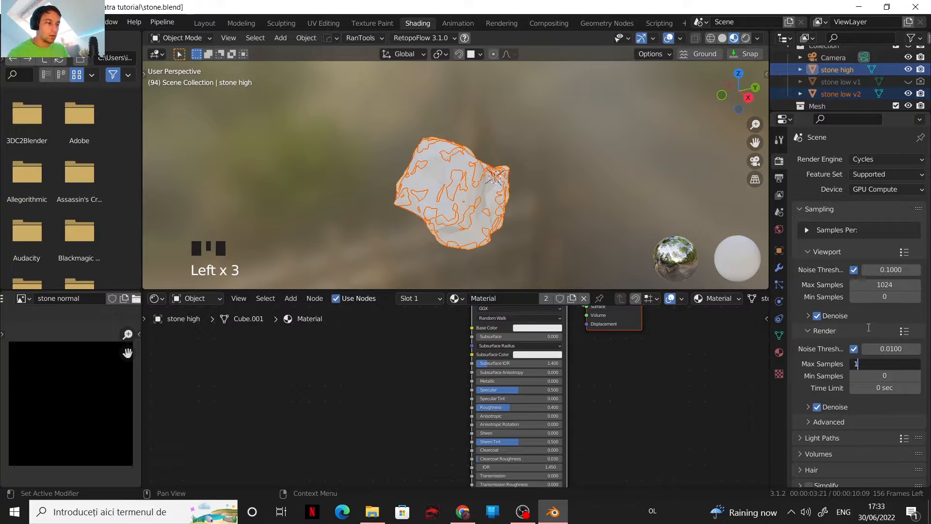
pyautogui.click(872, 285)
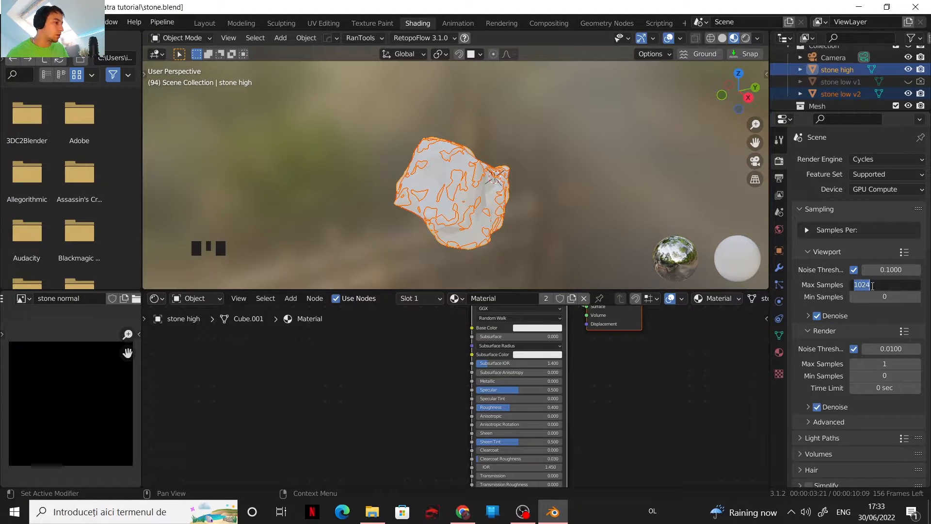
pyautogui.write('1')
pyautogui.press('Return')
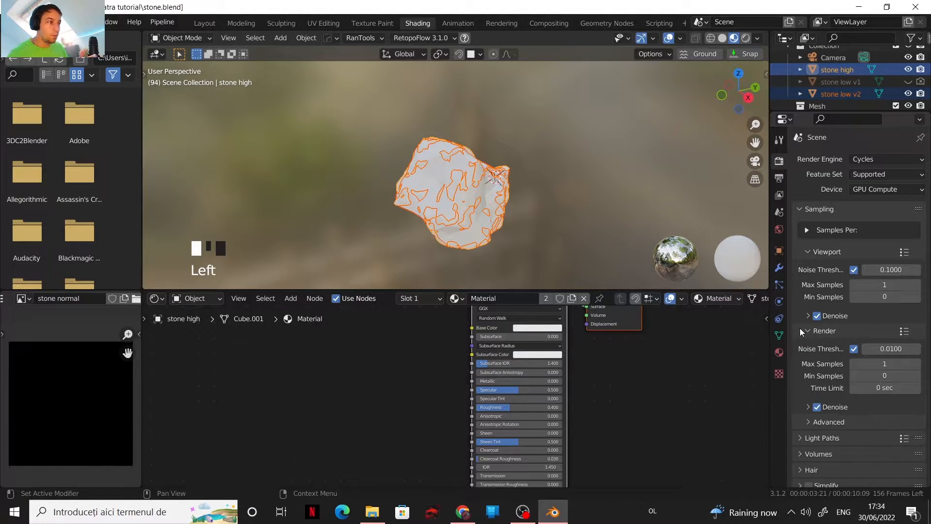
# - Expand the Bake settings in the Shading workspace's render properties and try to bake the normal map
pyautogui.scroll(-20, 834, 322)
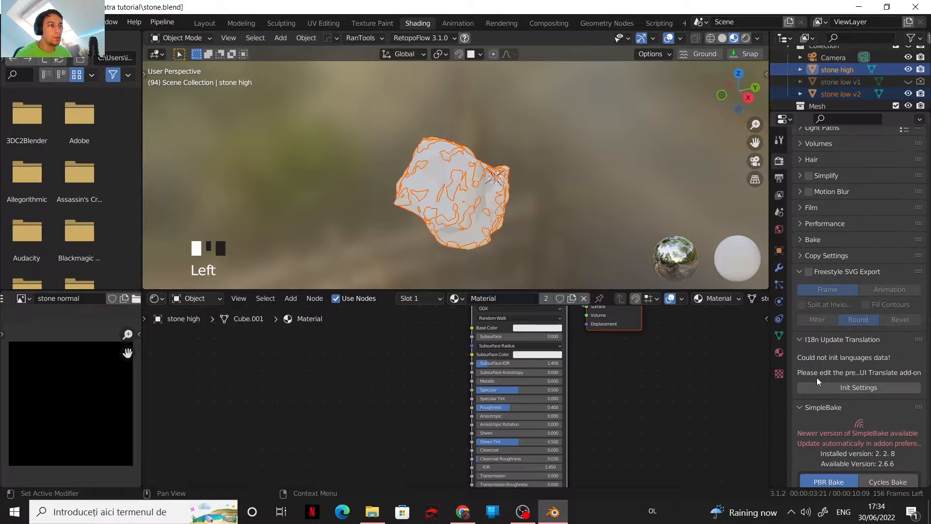
pyautogui.scroll(10, 824, 361)
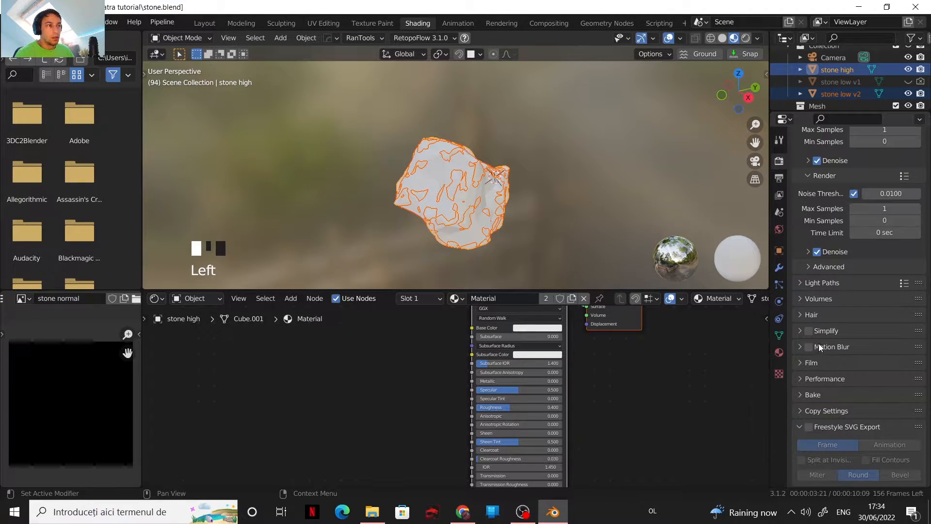
pyautogui.click(803, 395)
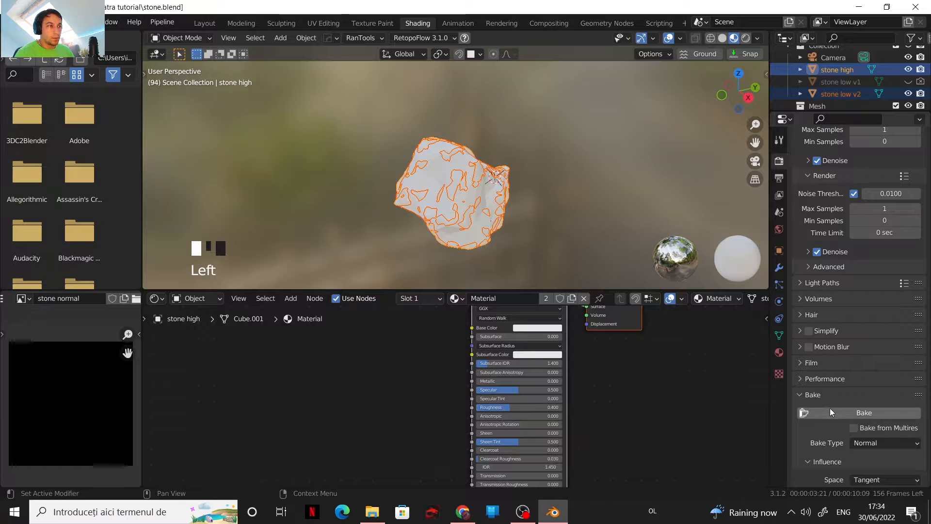
pyautogui.scroll(-1, 609, 366)
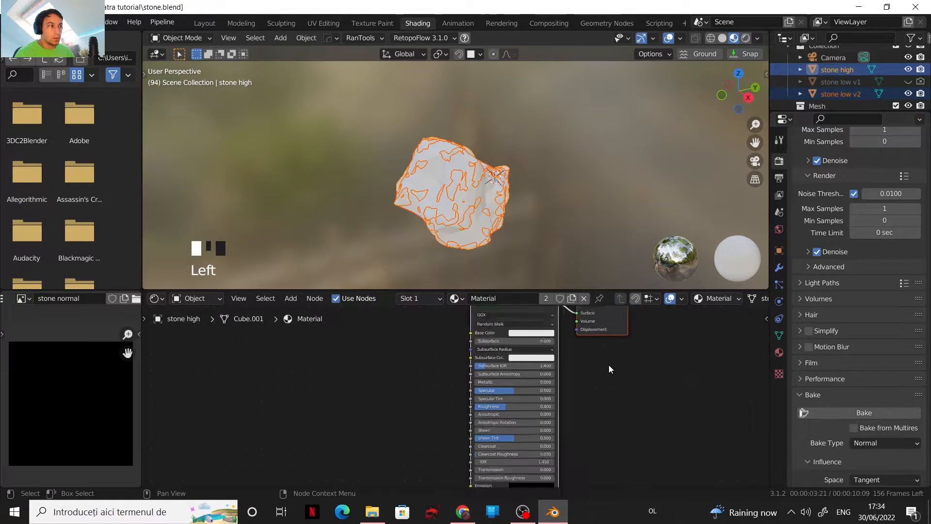
pyautogui.moveTo(618, 398); pyautogui.dragTo(633, 486, button='middle')
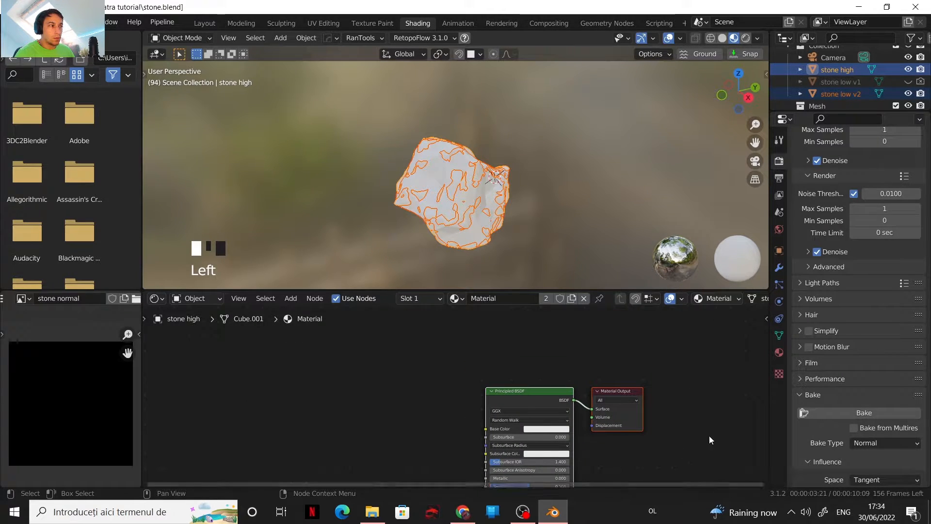
pyautogui.click(851, 413)
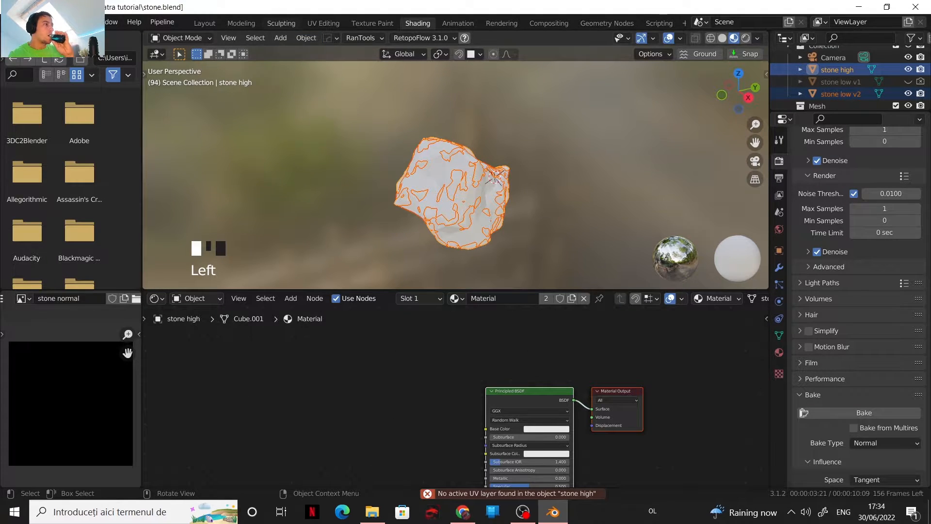
# - In the Layout workspace, reselect stone high first and add stone low v2 as the active object
pyautogui.click(209, 22)
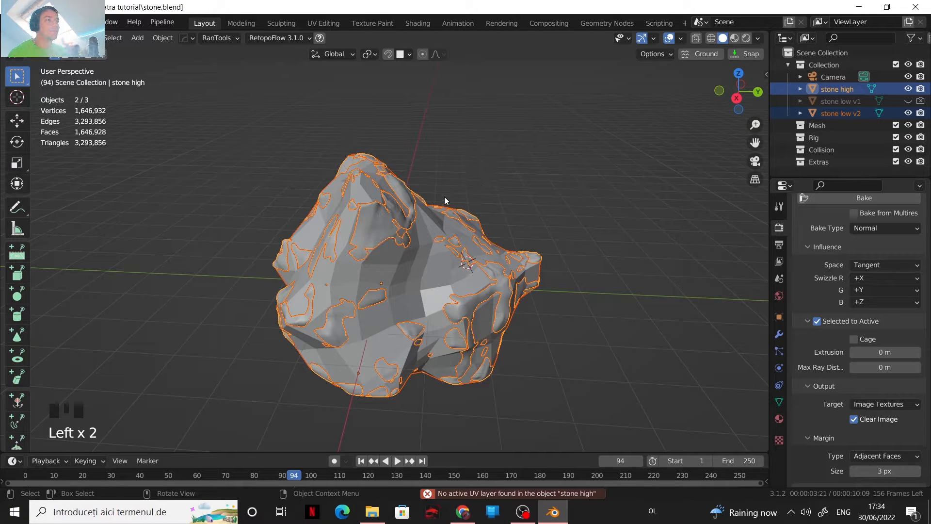
pyautogui.click(381, 225)
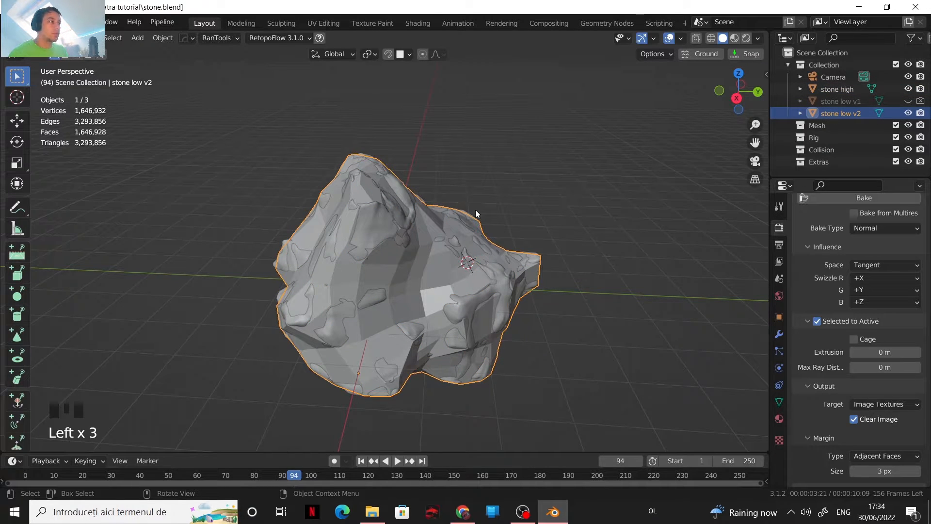
pyautogui.click(394, 201)
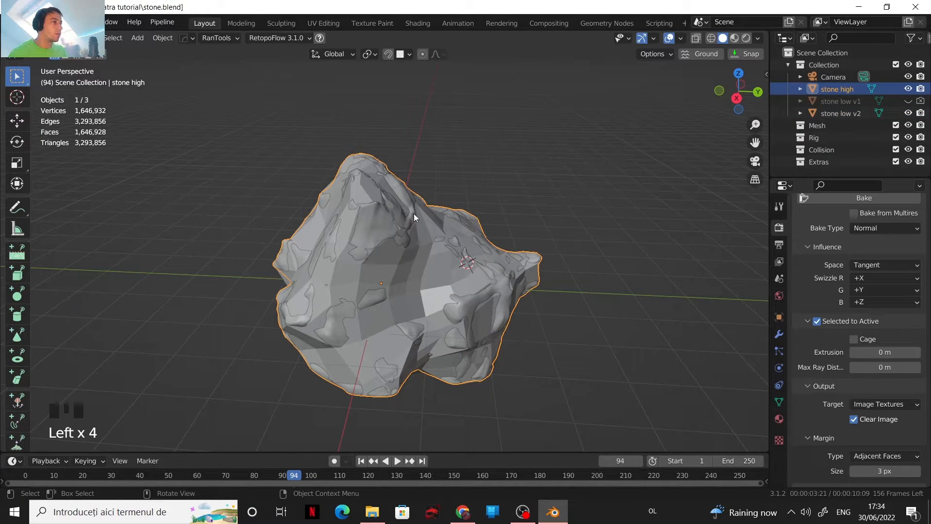
pyautogui.keyDown('shift'); pyautogui.click(433, 251); pyautogui.keyUp('shift')
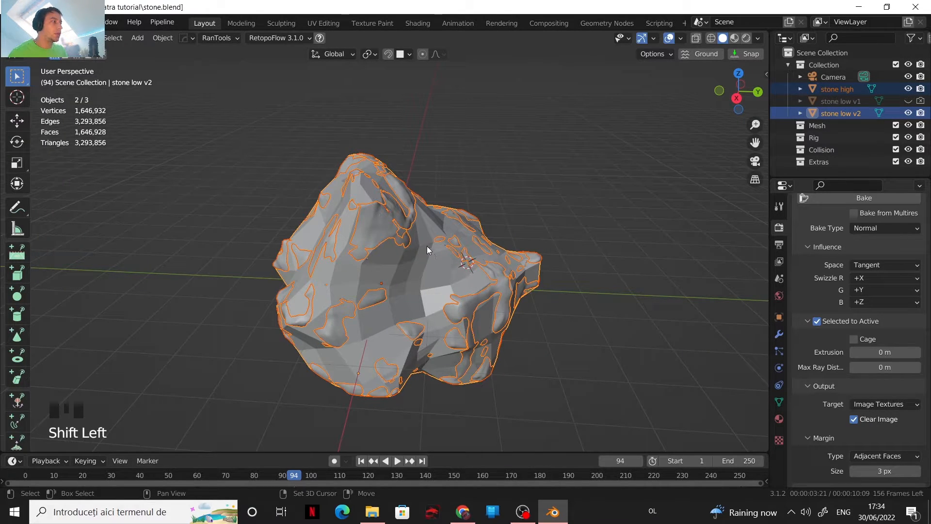
# - Return to the Shading workspace and bake the normal map into the stone material's stone normal image
pyautogui.click(408, 24)
pyautogui.scroll(-1, 456, 353)
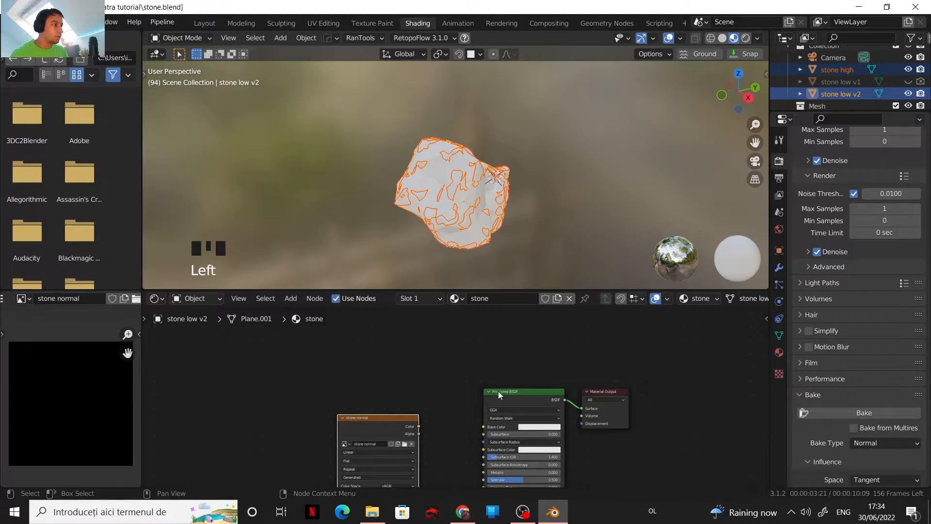
pyautogui.click(898, 415)
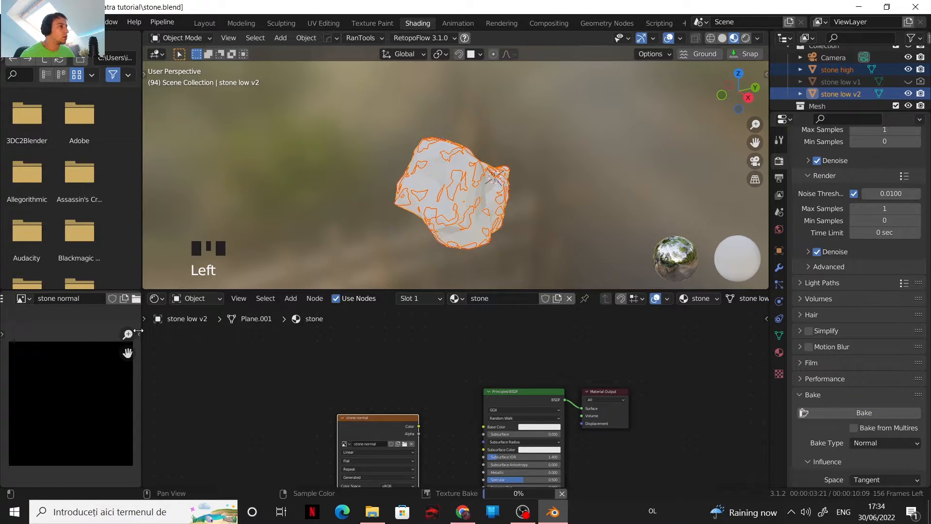
# - Enlarge the image editor in width and height and examine the baked stone normal map up close
pyautogui.moveTo(142, 349); pyautogui.dragTo(393, 364)
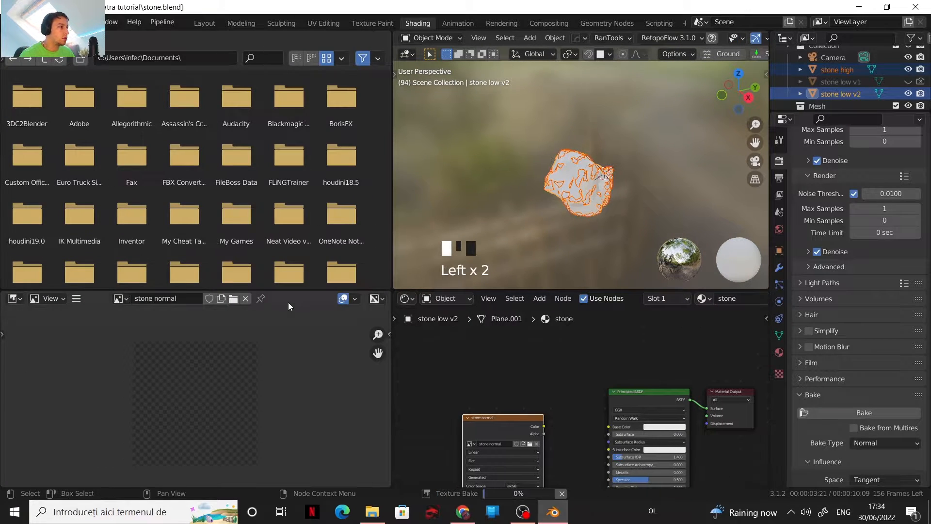
pyautogui.moveTo(276, 258); pyautogui.dragTo(258, 145)
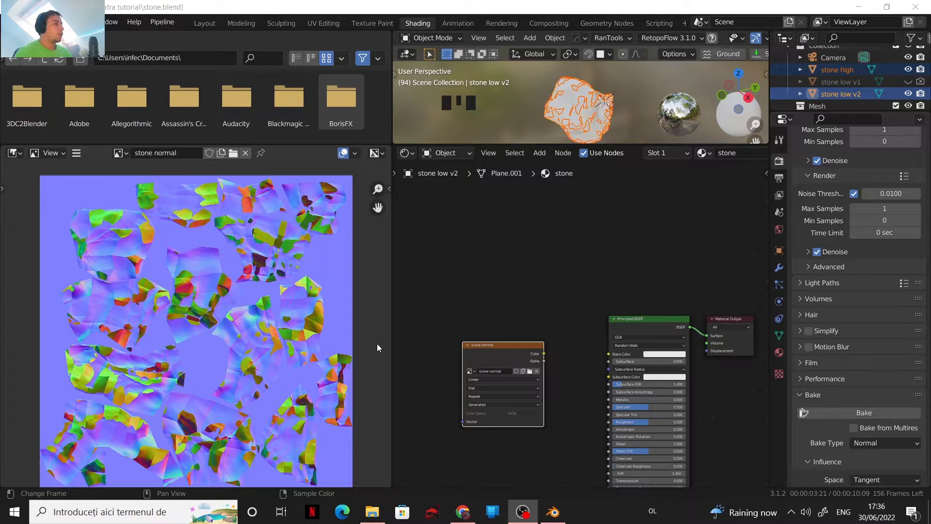
pyautogui.scroll(5, 275, 341)
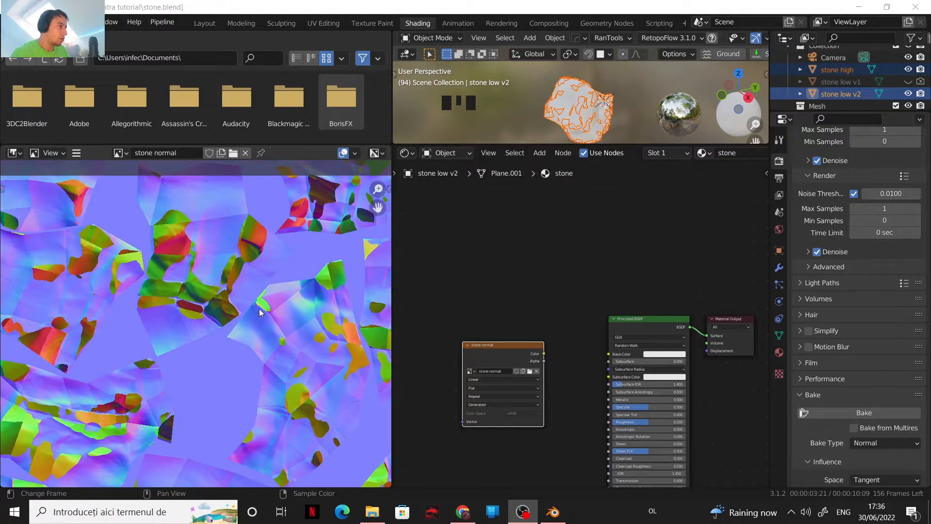
pyautogui.scroll(-4, 265, 317)
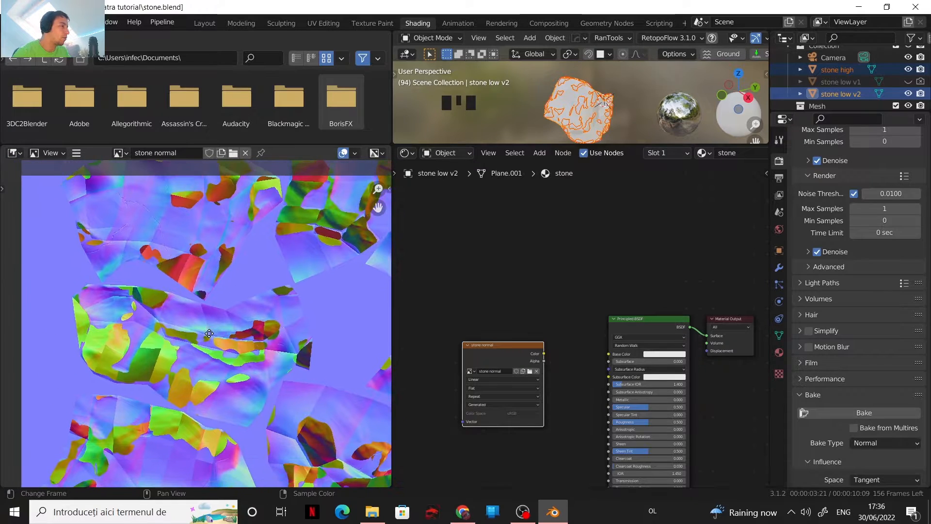
pyautogui.scroll(2, 168, 363)
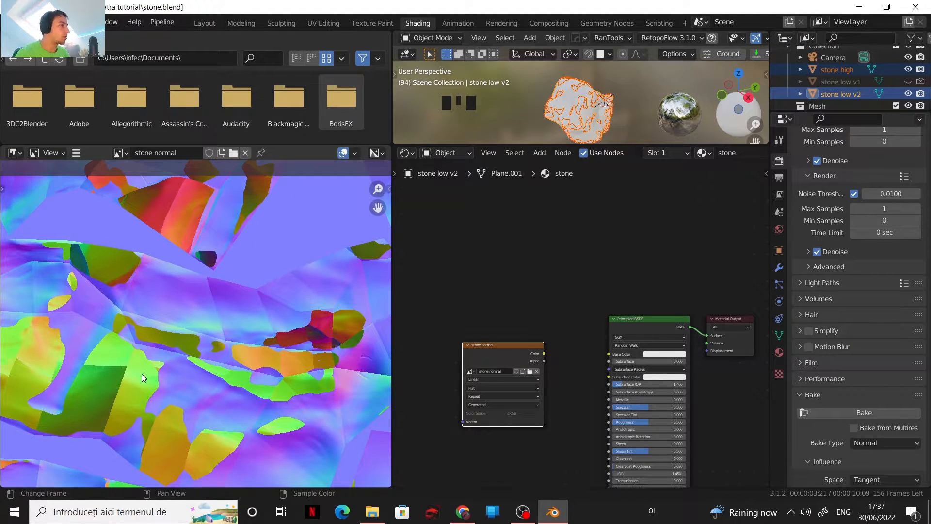
pyautogui.scroll(-1, 152, 366)
pyautogui.scroll(-1, 153, 365)
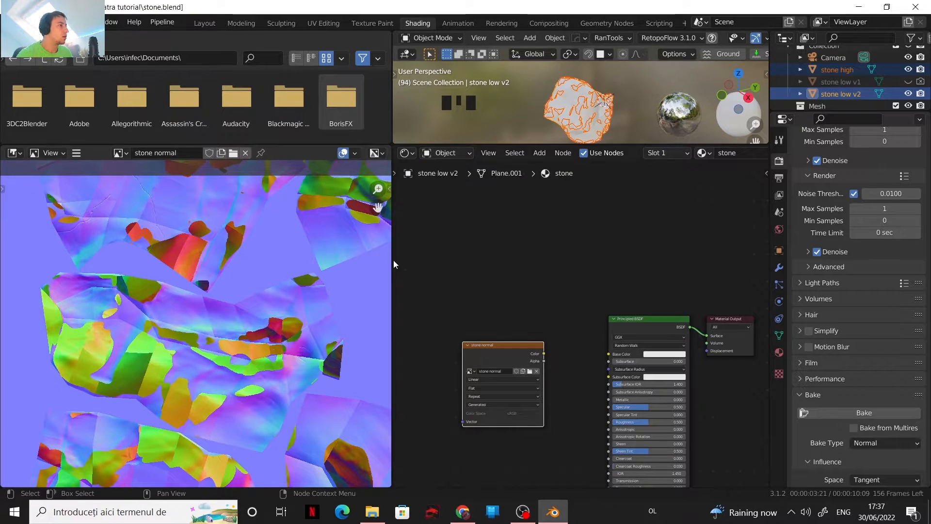
# - Switch to the Layout workspace, select only stone low v2 and shade it smooth
pyautogui.click(202, 23)
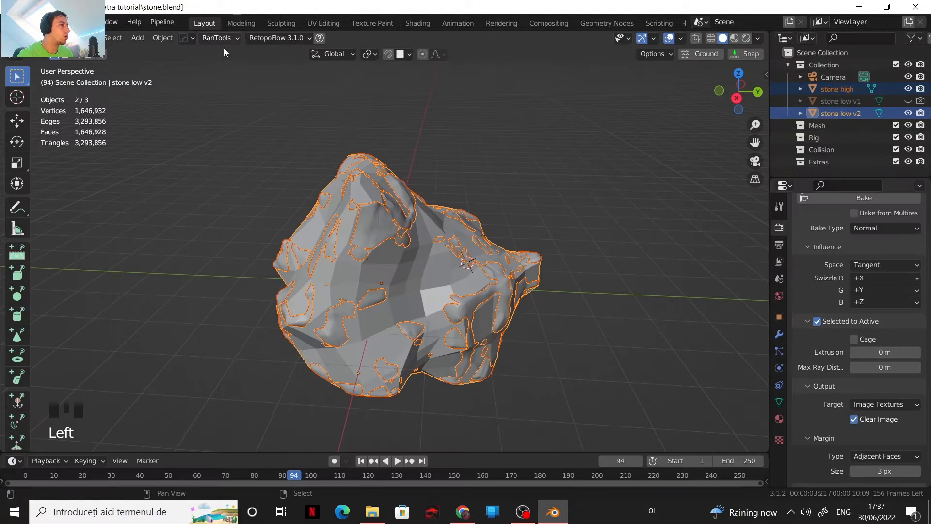
pyautogui.click(421, 271)
pyautogui.click(422, 271)
pyautogui.click(437, 268)
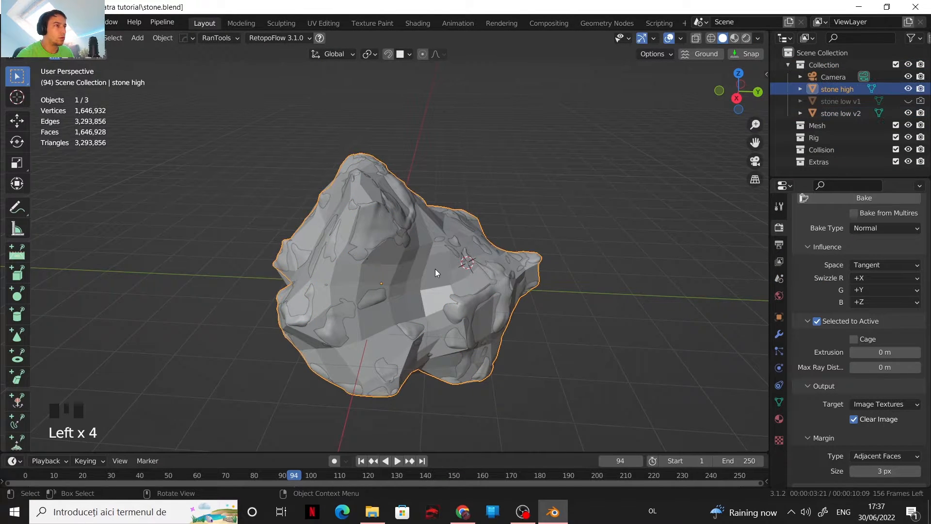
pyautogui.click(432, 270)
pyautogui.rightClick(433, 271)
pyautogui.click(377, 215)
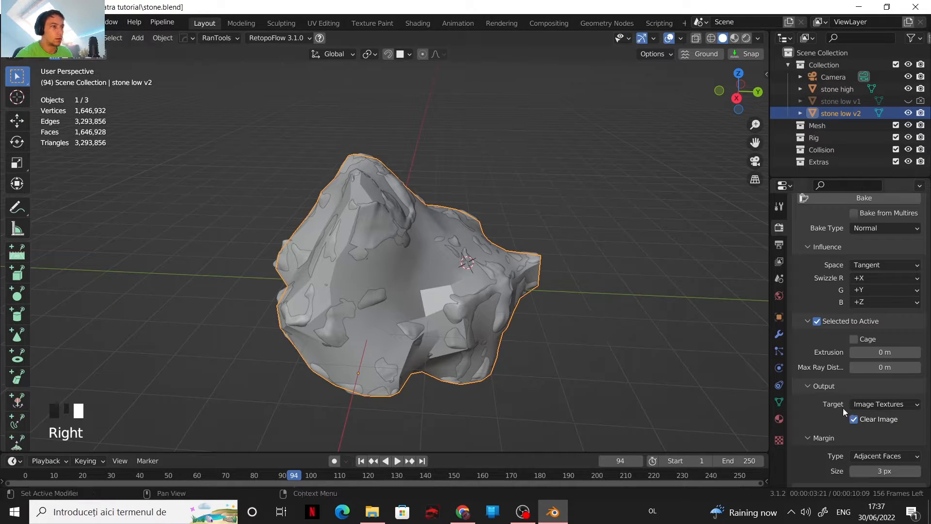
# - Turn off Auto Smooth in the Normals settings of stone low v2's mesh data
pyautogui.click(779, 317)
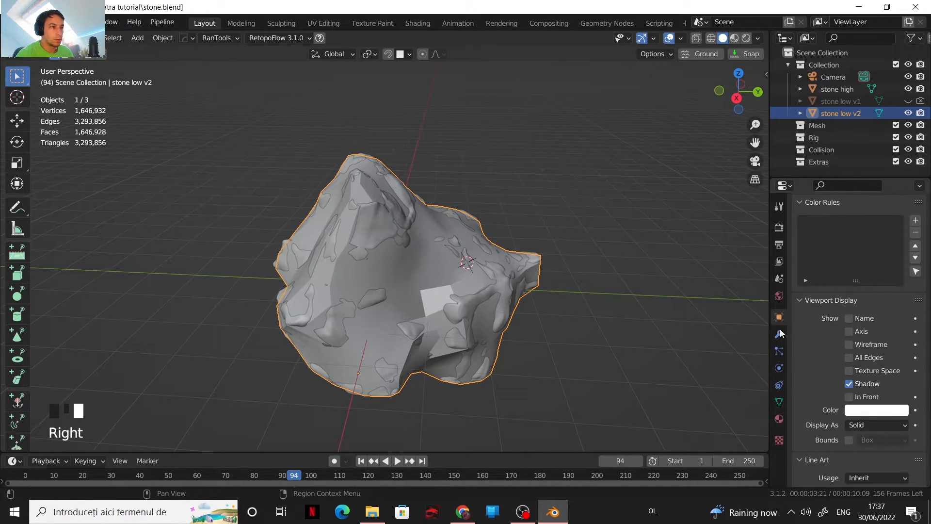
pyautogui.click(780, 400)
pyautogui.click(849, 248)
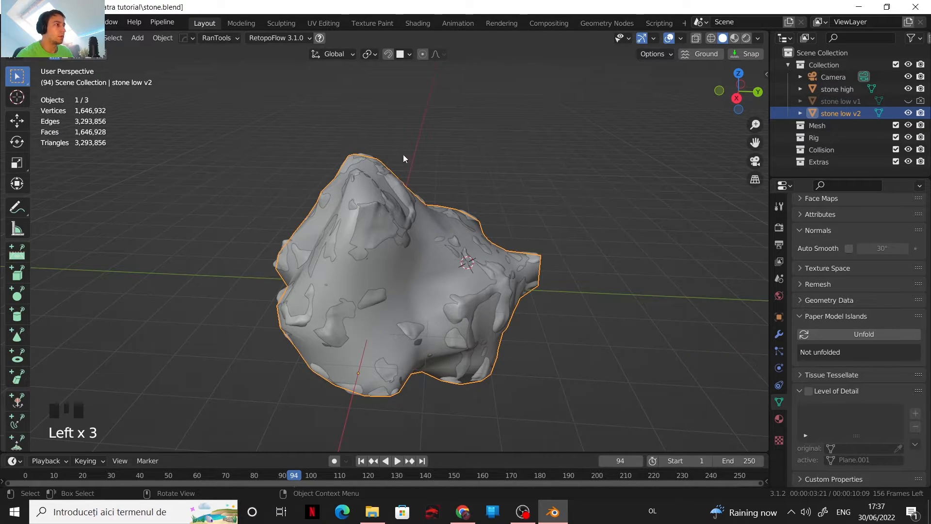
# - In the Shading workspace, select stone high together with stone low v2 as the active object, ready for baking
pyautogui.click(426, 25)
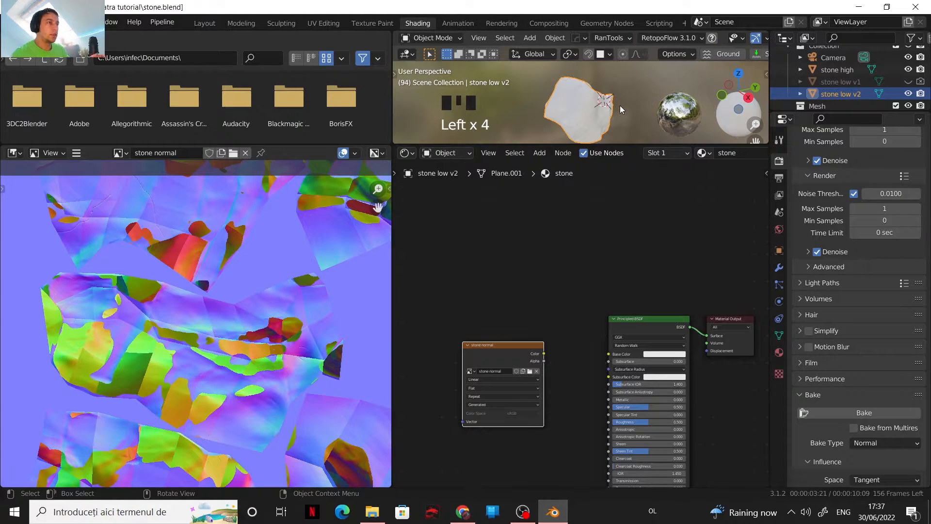
pyautogui.keyDown('shift'); pyautogui.click(586, 109); pyautogui.keyUp('shift')
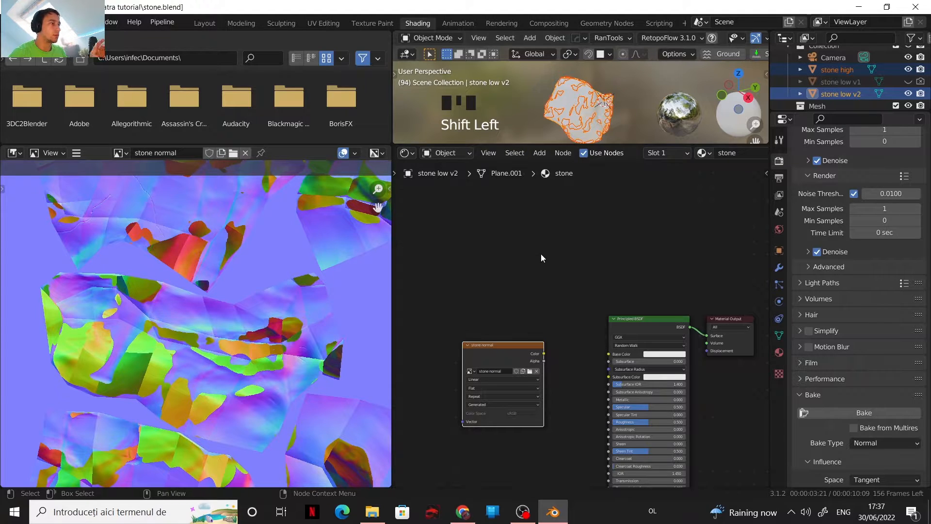
pyautogui.scroll(-5, 852, 409)
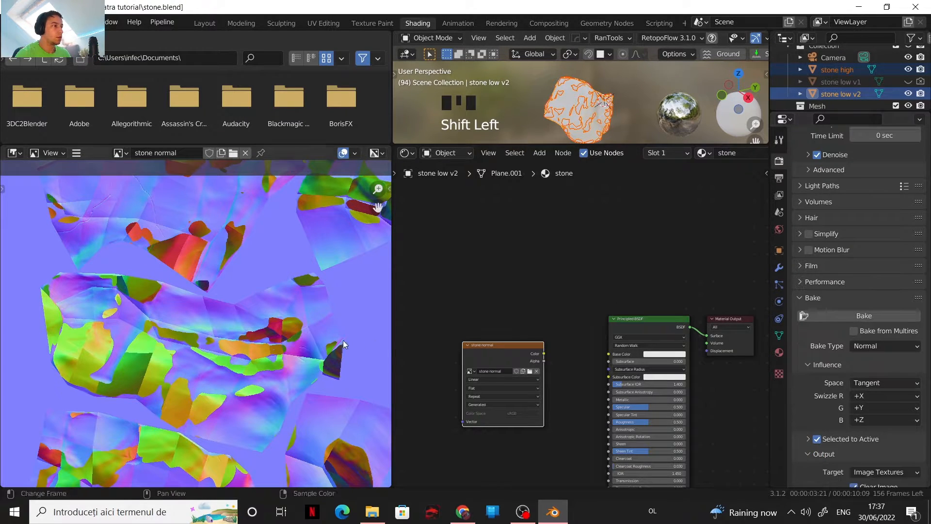
pyautogui.scroll(-3, 272, 344)
pyautogui.scroll(3, 272, 344)
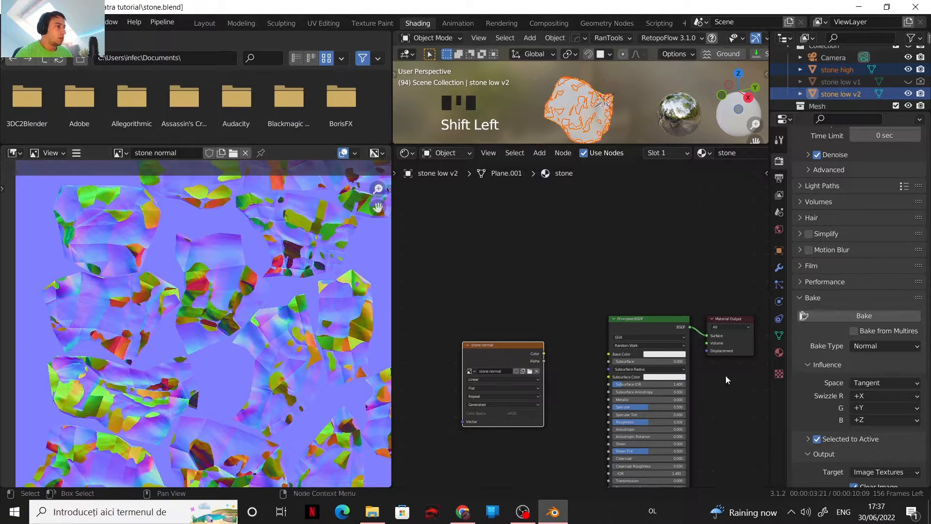
# - Set the Selected to Active extrusion to 0.1 m in the bake settings and rebake the stone normal map
pyautogui.scroll(-8, 894, 386)
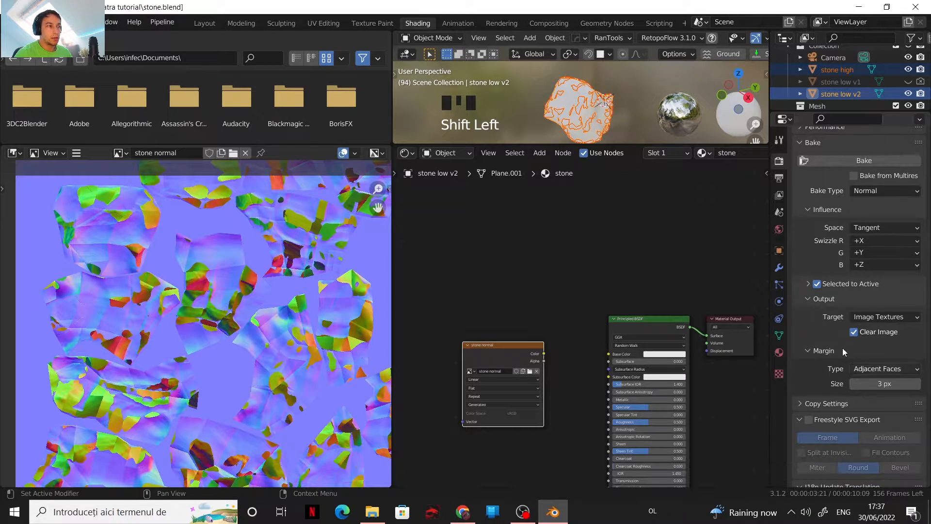
pyautogui.click(807, 285)
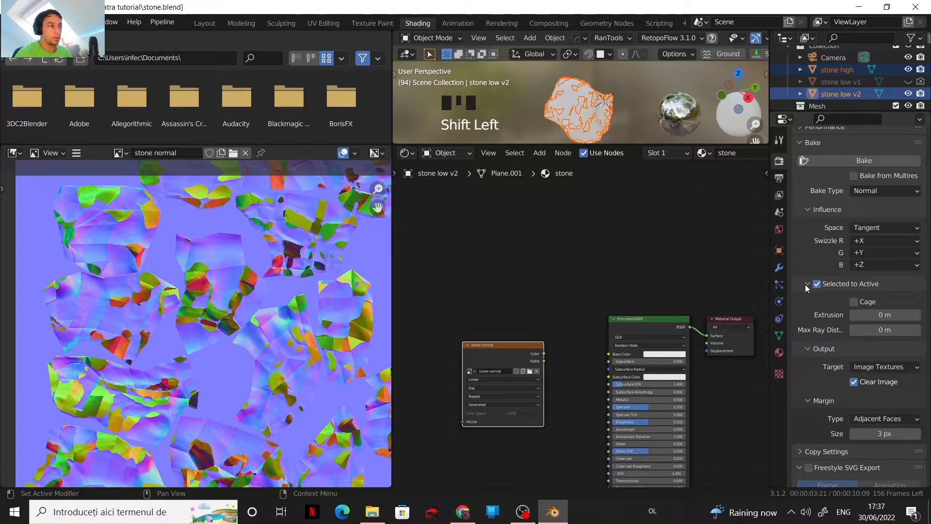
pyautogui.click(885, 316)
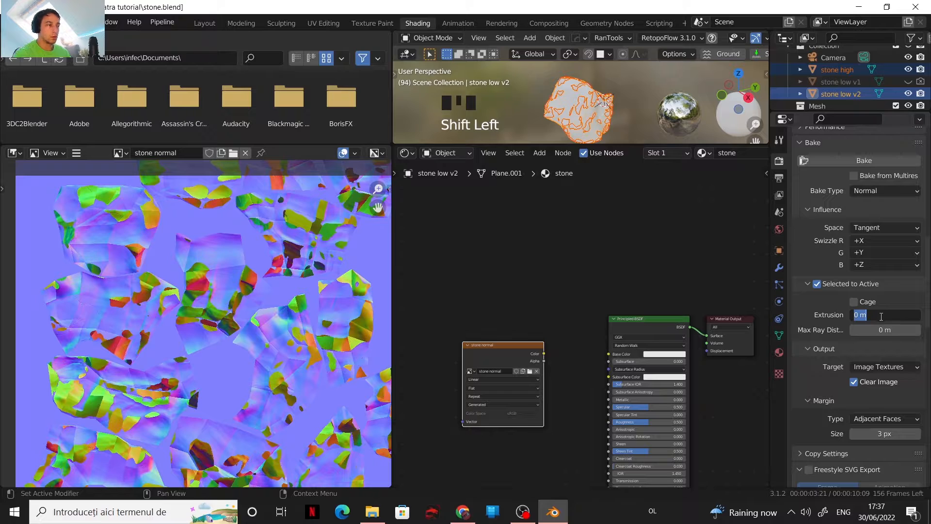
pyautogui.click(881, 316)
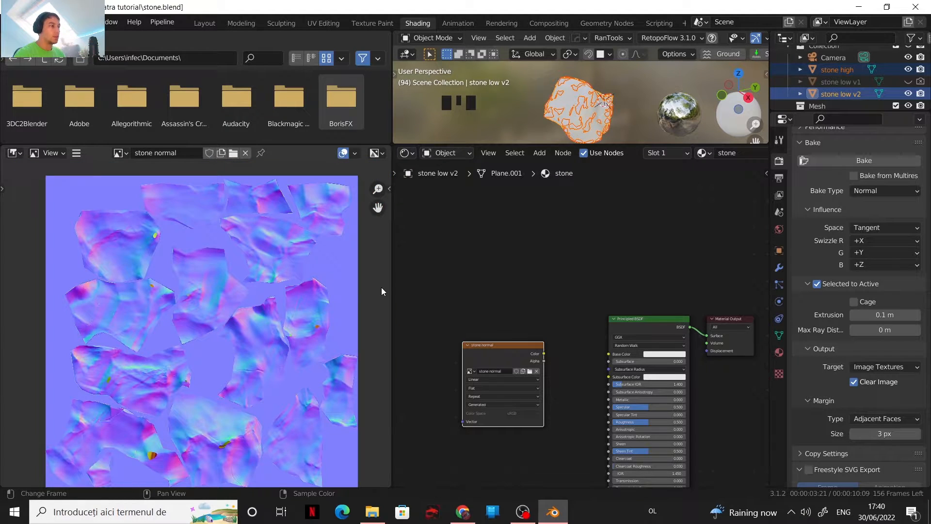
# - Examine the UV islands of the stone normal map up close for remaining bake artifacts
pyautogui.press('Right')
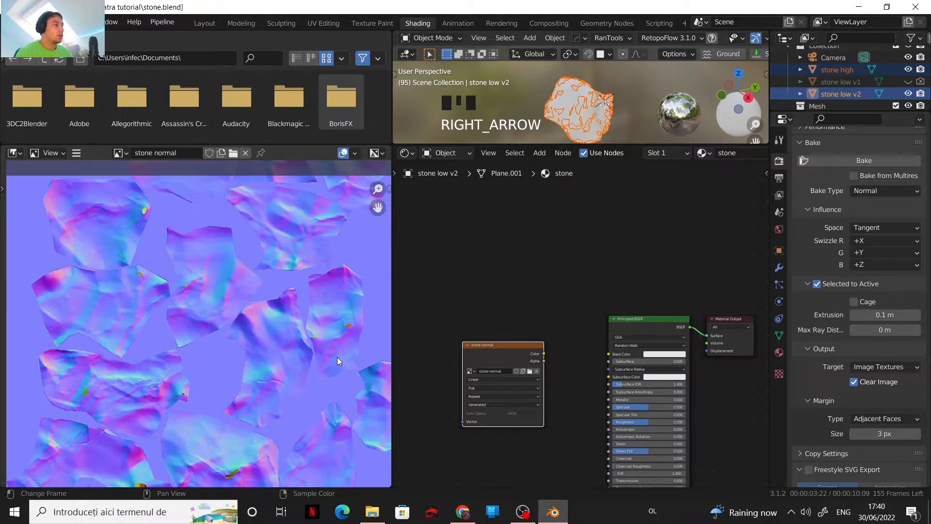
pyautogui.scroll(-1, 338, 361)
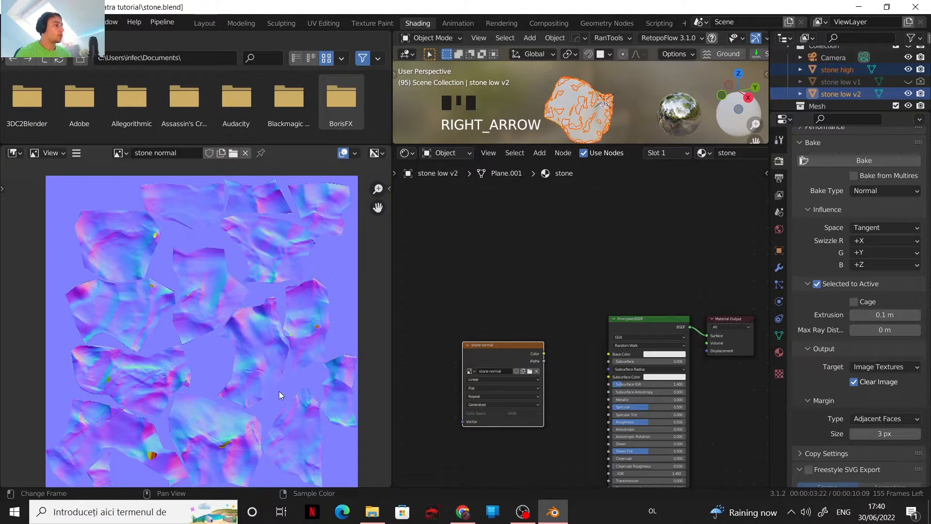
pyautogui.scroll(3, 233, 388)
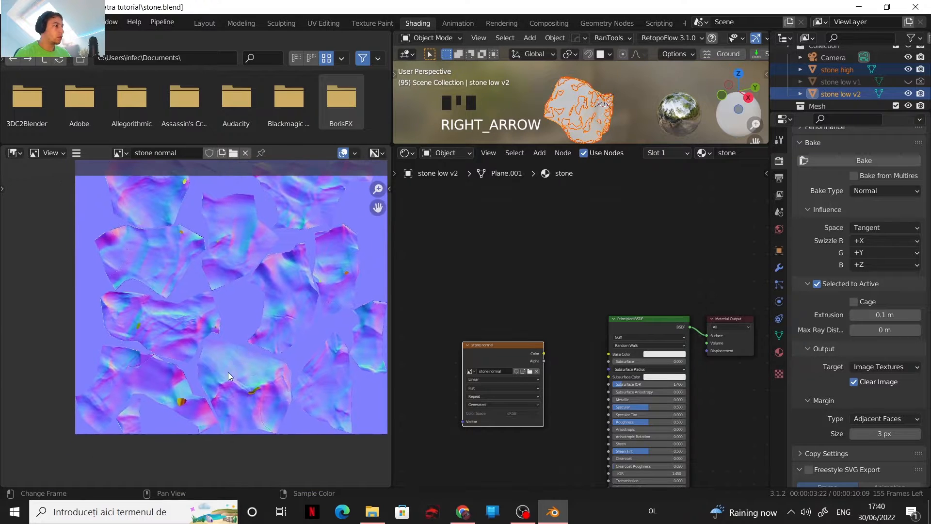
pyautogui.scroll(4, 208, 392)
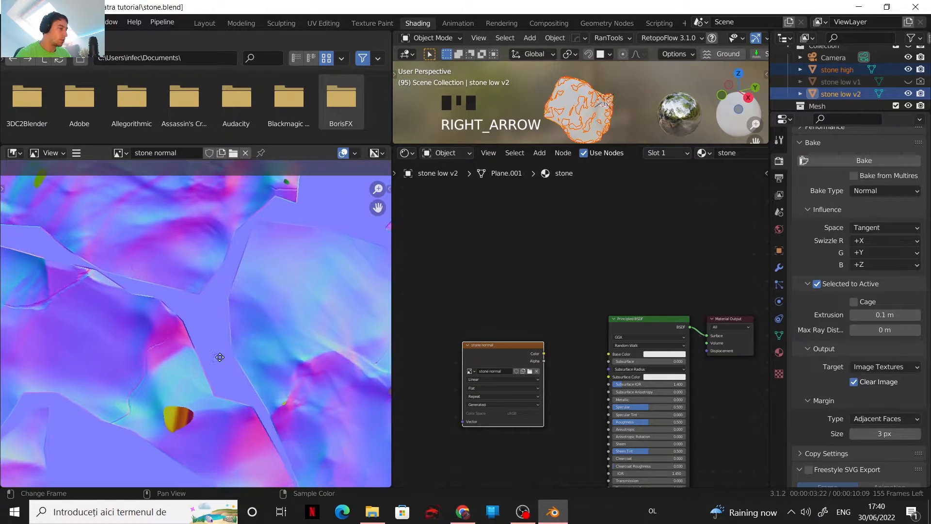
pyautogui.moveTo(253, 379); pyautogui.dragTo(263, 442, button='middle')
pyautogui.moveTo(245, 376); pyautogui.dragTo(274, 453, button='middle')
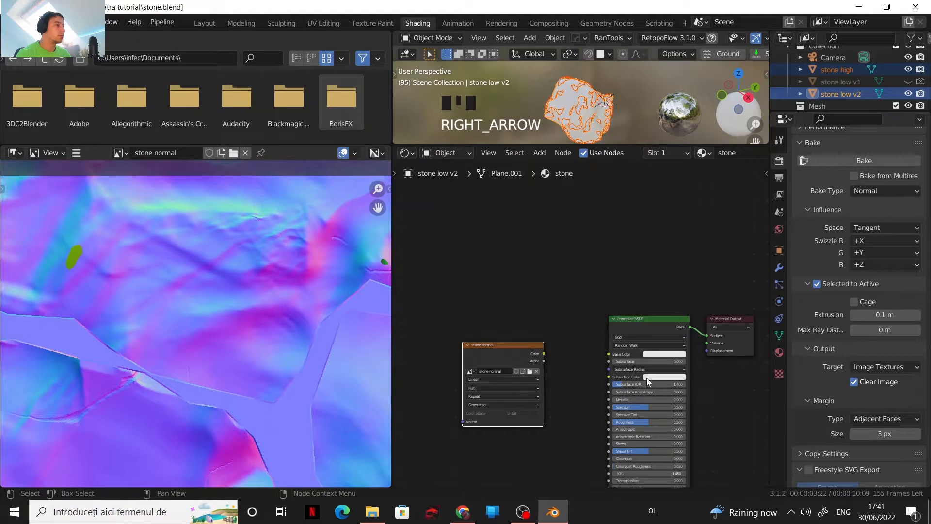
# - Rebake the stone normal map with the extrusion set to 0.15 m and check the new result up close
pyautogui.click(881, 314)
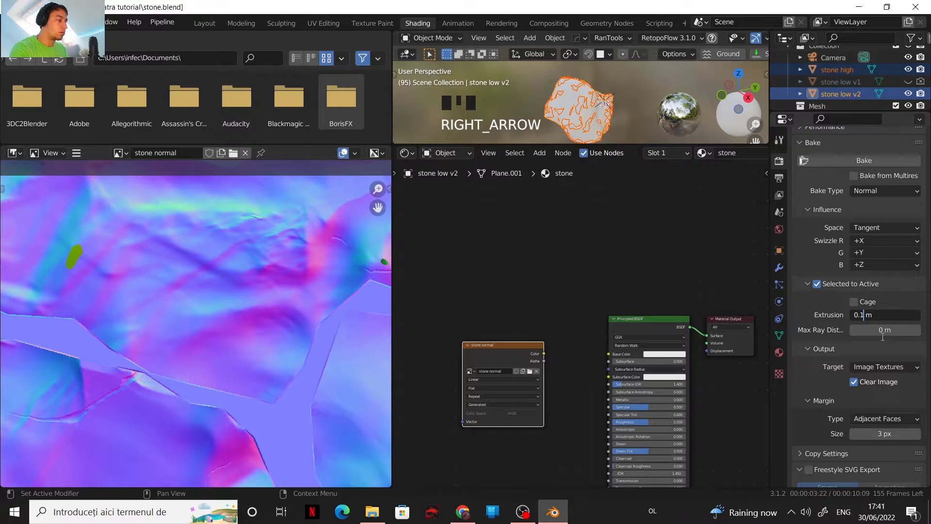
pyautogui.write('5')
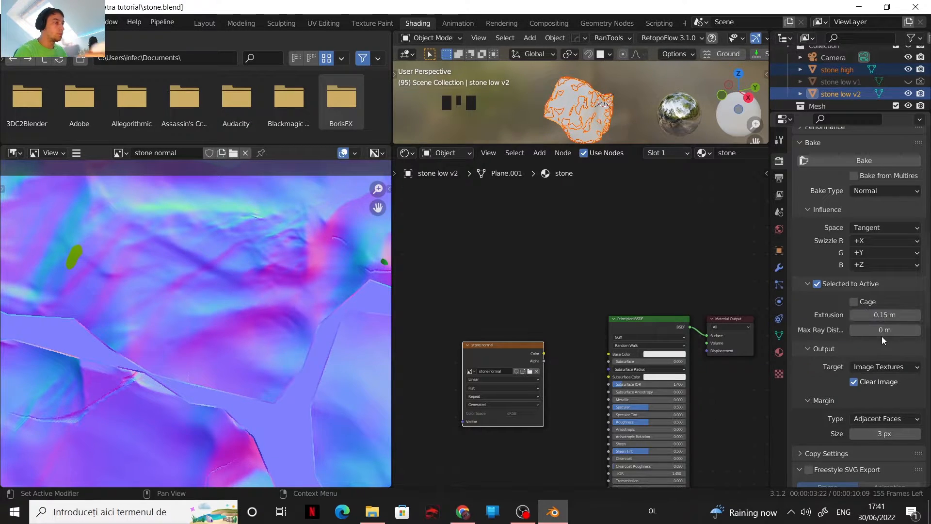
pyautogui.scroll(-3, 277, 339)
pyautogui.scroll(-2, 261, 325)
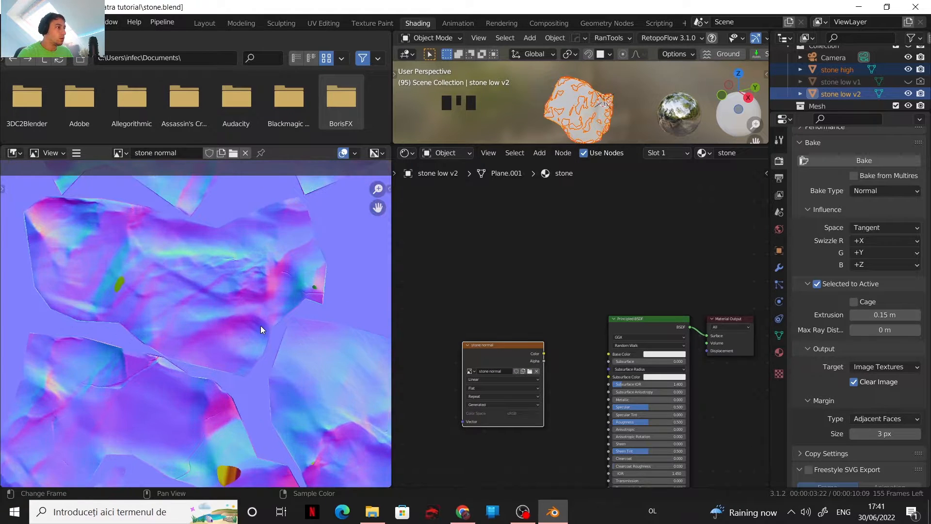
pyautogui.moveTo(254, 339); pyautogui.dragTo(230, 360, button='middle')
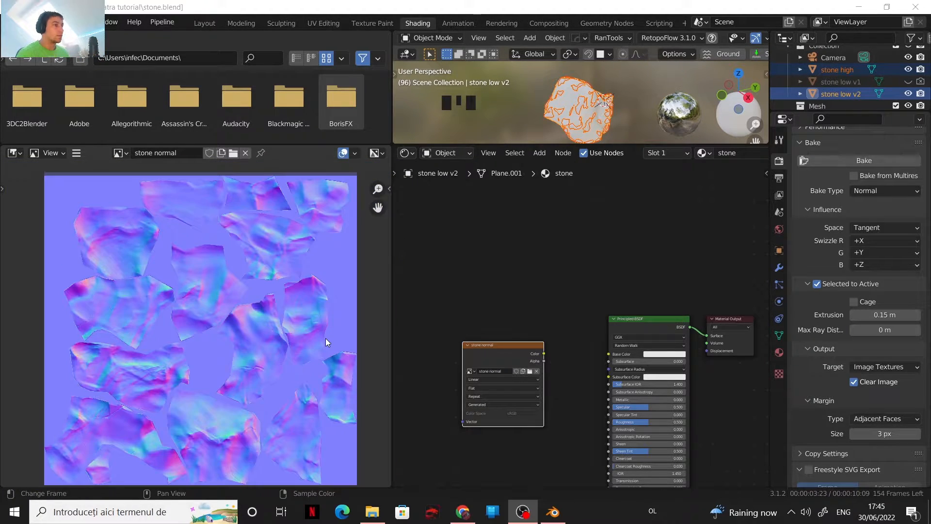
pyautogui.scroll(5, 160, 339)
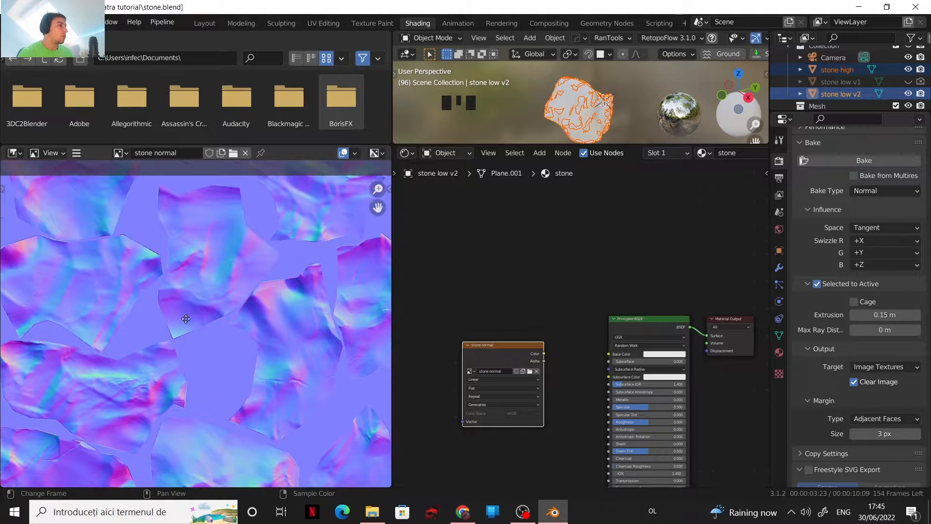
pyautogui.scroll(4, 250, 346)
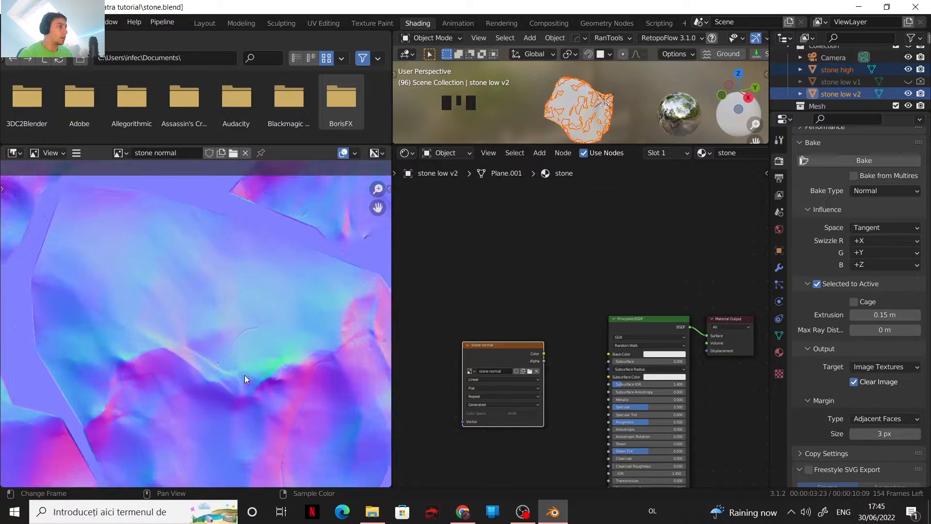
pyautogui.scroll(-4, 196, 327)
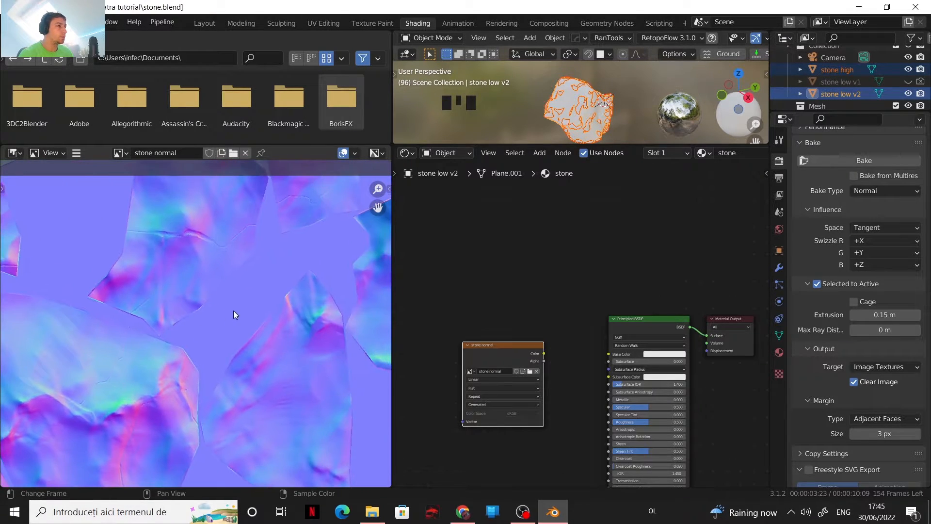
pyautogui.scroll(-3, 235, 324)
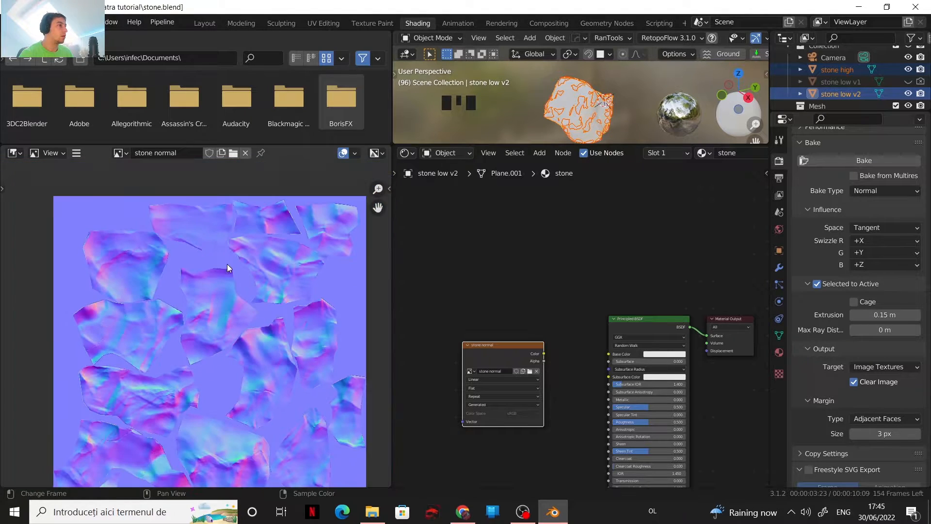
# - Start saving the stone normal image under a new file and create a folder named textures in the piatra tutorial folder
pyautogui.click(78, 153)
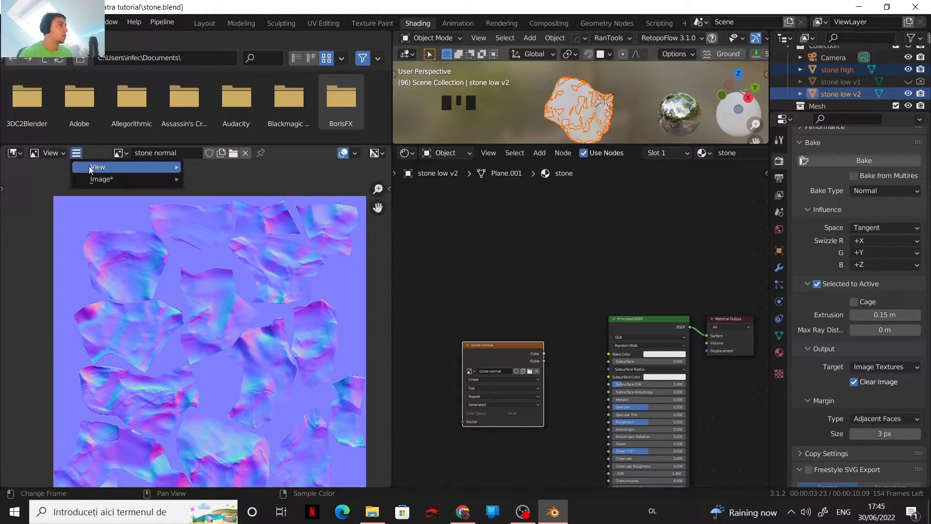
pyautogui.moveTo(130, 185)
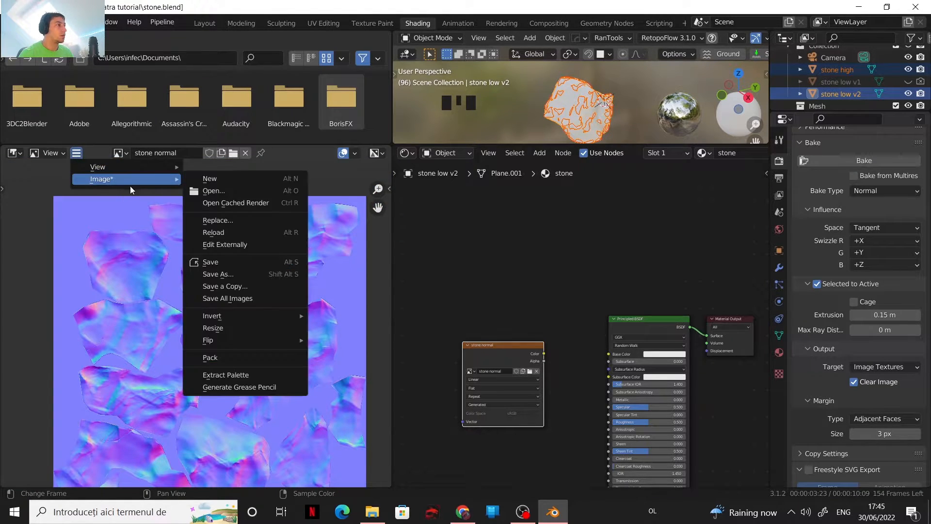
pyautogui.click(217, 274)
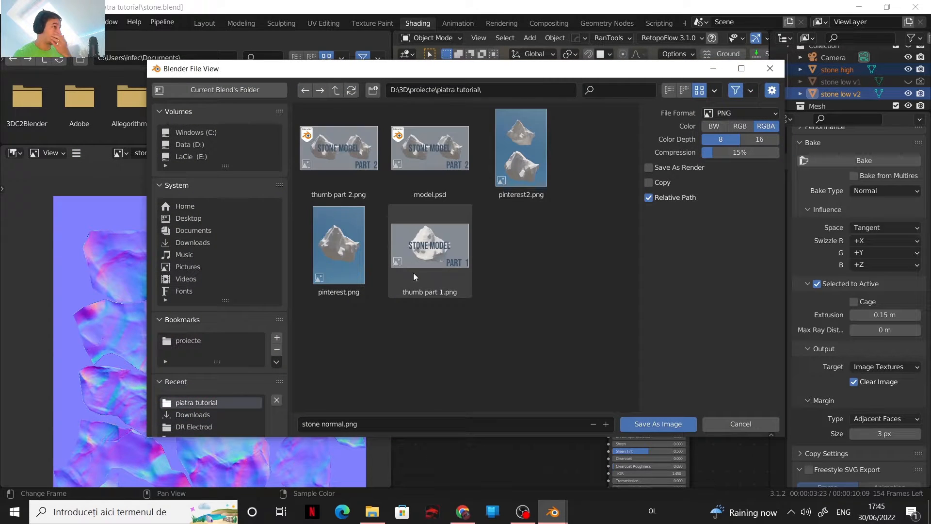
pyautogui.rightClick(495, 306)
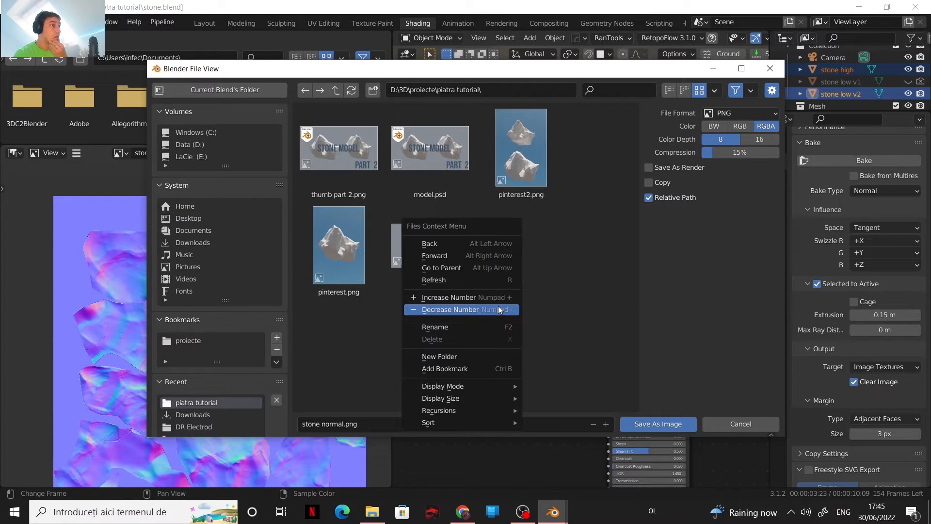
pyautogui.click(460, 356)
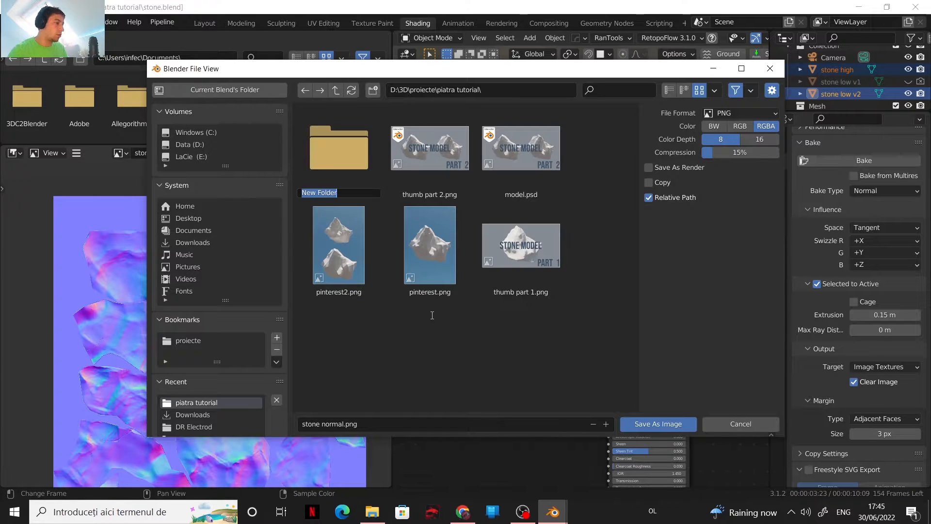
pyautogui.write('texru')
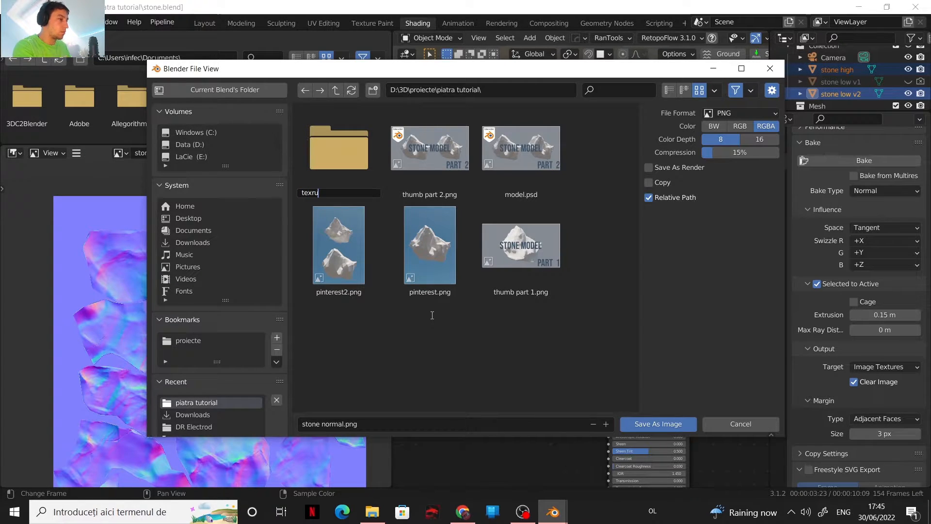
pyautogui.press('BackSpace')
pyautogui.press('BackSpace')
pyautogui.press('BackSpace')
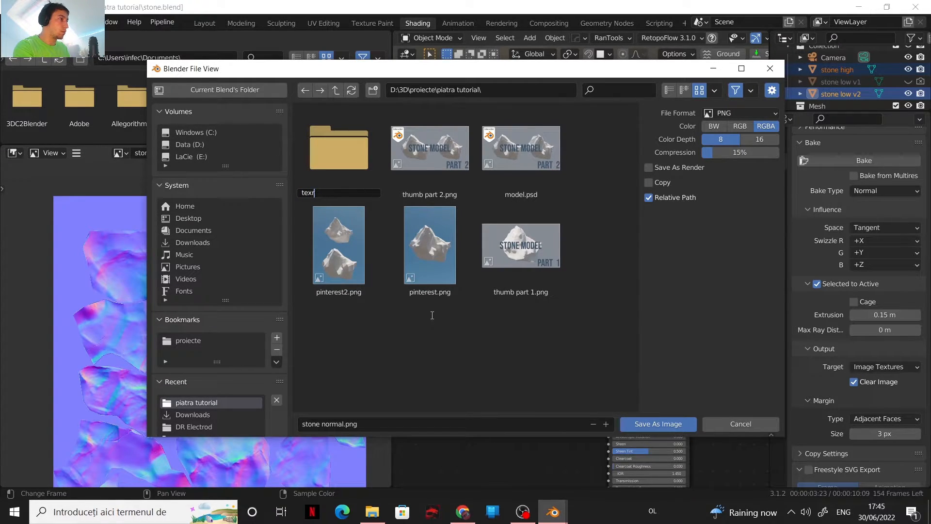
pyautogui.write('tures')
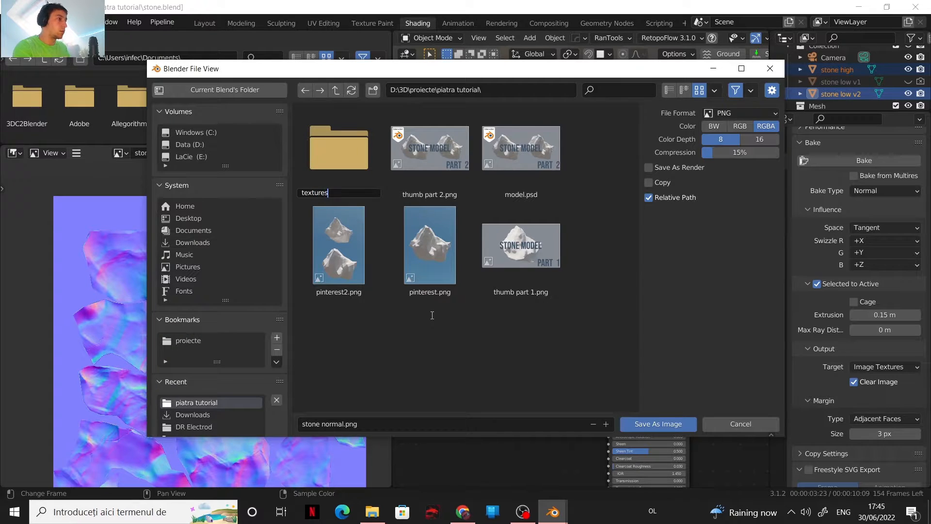
pyautogui.press('Return')
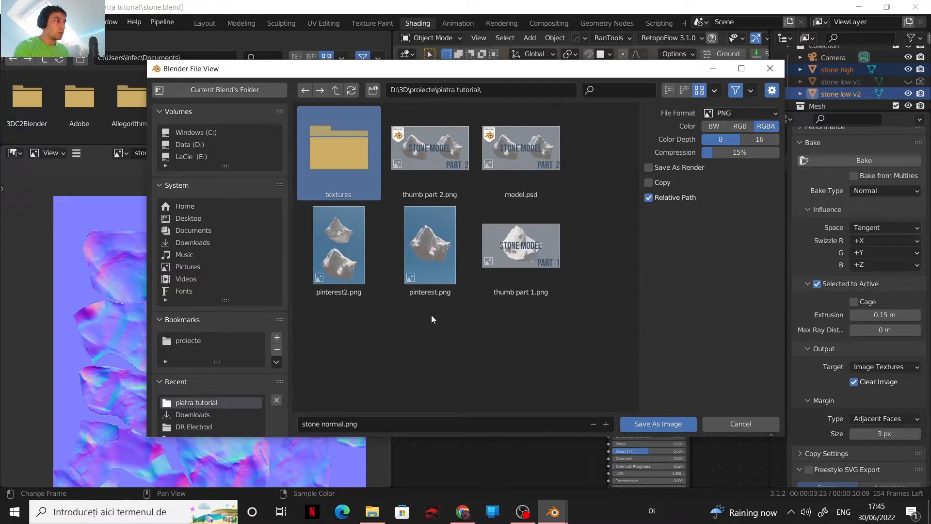
# - Save the map in the textures folder as stone normal.png, in RGB PNG format with 16-bit color depth and 0% compression
pyautogui.doubleClick(316, 152)
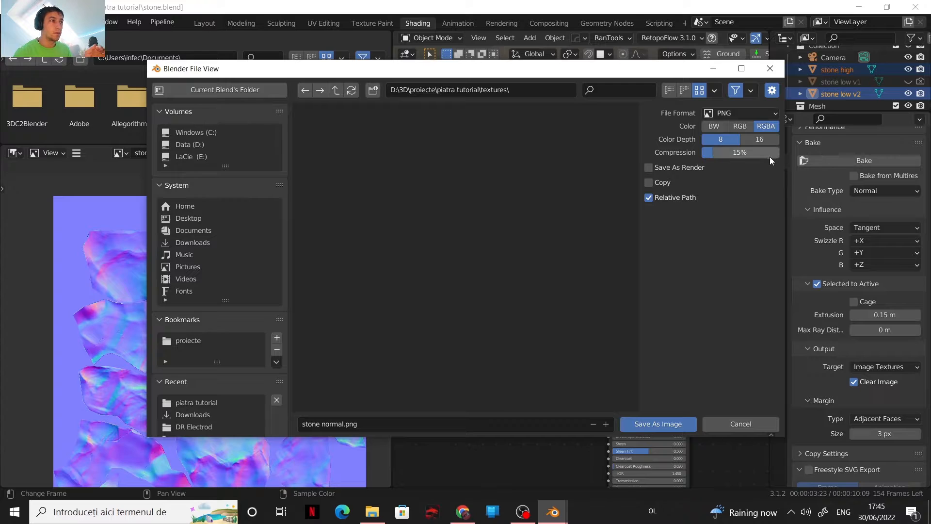
pyautogui.moveTo(741, 152); pyautogui.dragTo(708, 153)
pyautogui.click(760, 139)
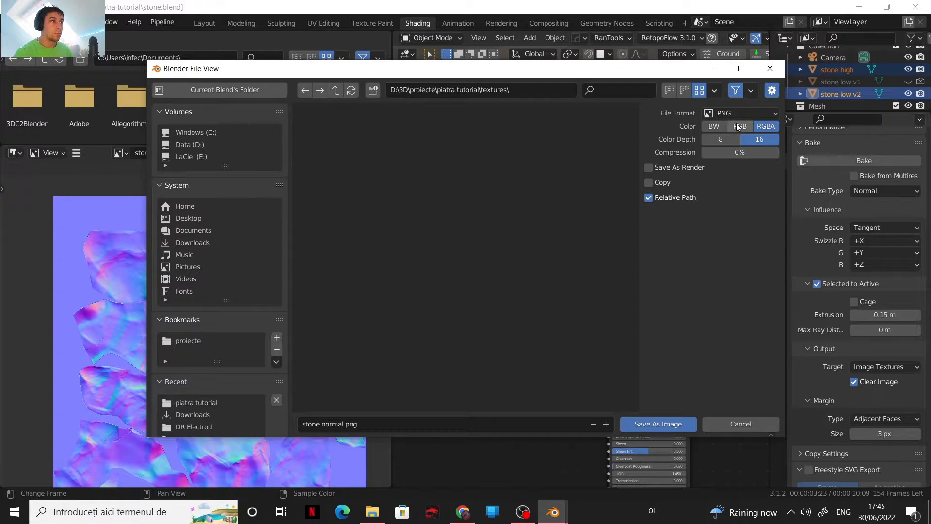
pyautogui.click(739, 127)
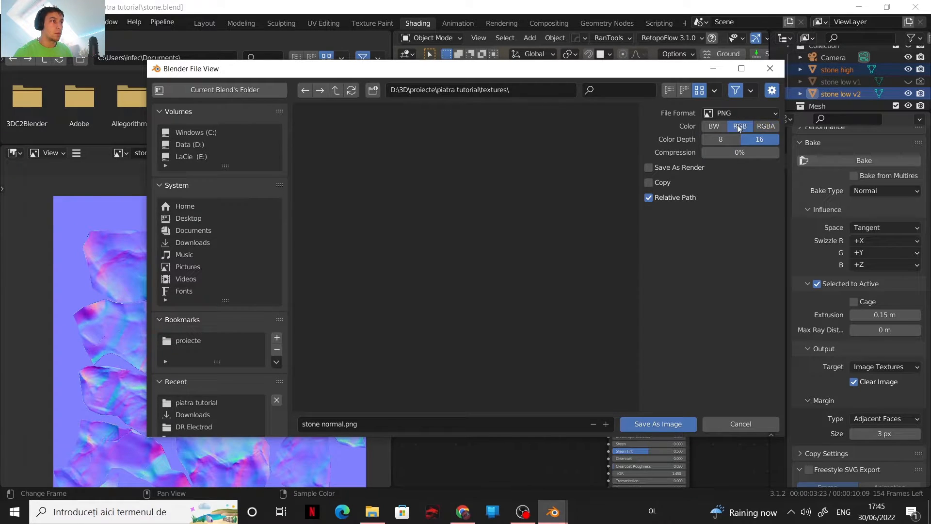
pyautogui.click(650, 422)
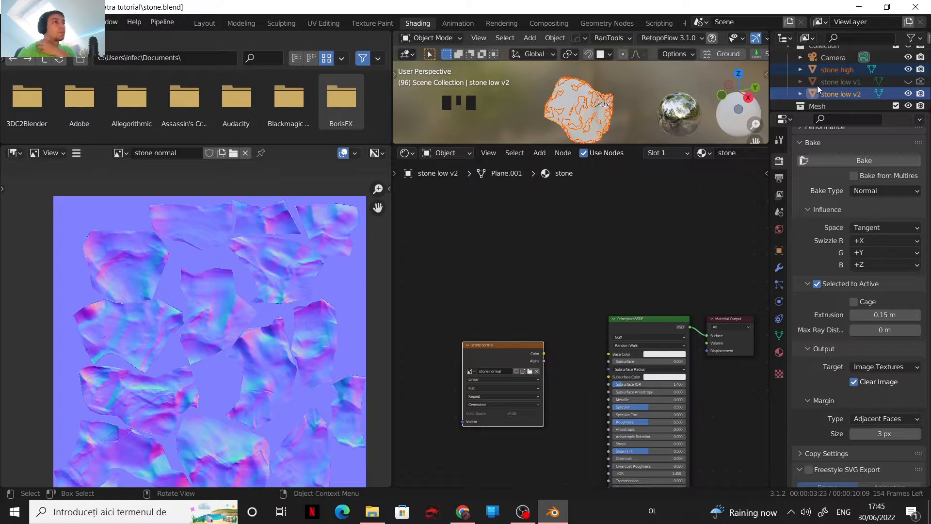
# - Hide stone high and enlarge the 3D viewport's height to show stone low v2
pyautogui.click(909, 69)
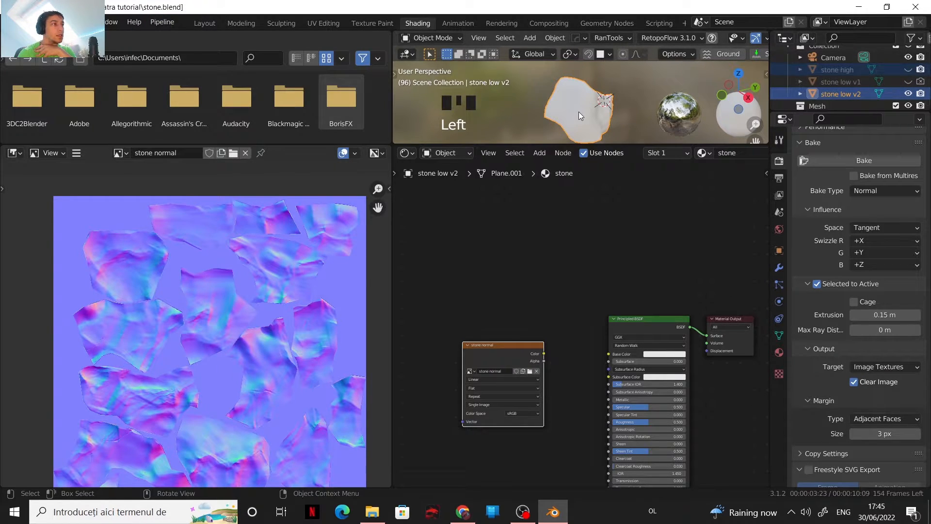
pyautogui.moveTo(523, 145); pyautogui.dragTo(554, 298)
pyautogui.moveTo(561, 364); pyautogui.dragTo(561, 364)
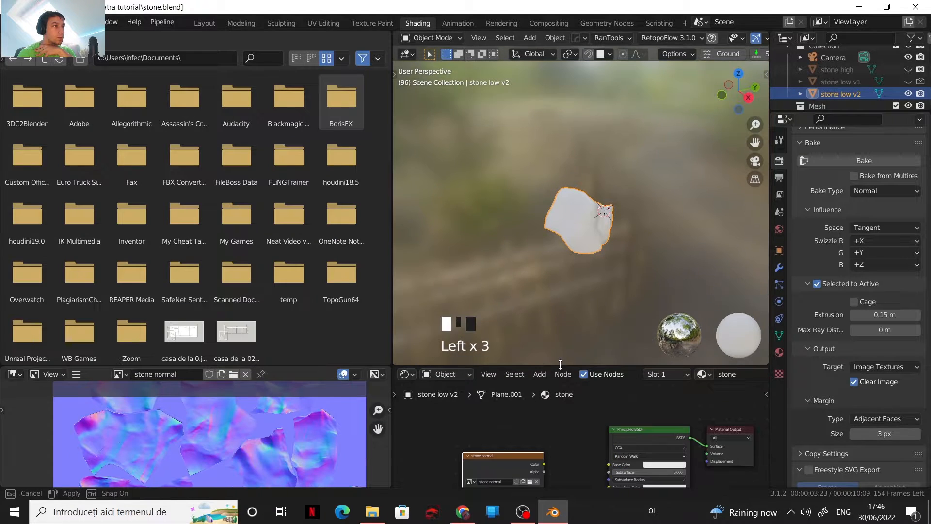
pyautogui.moveTo(423, 389); pyautogui.dragTo(363, 370)
pyautogui.rightClick(368, 371)
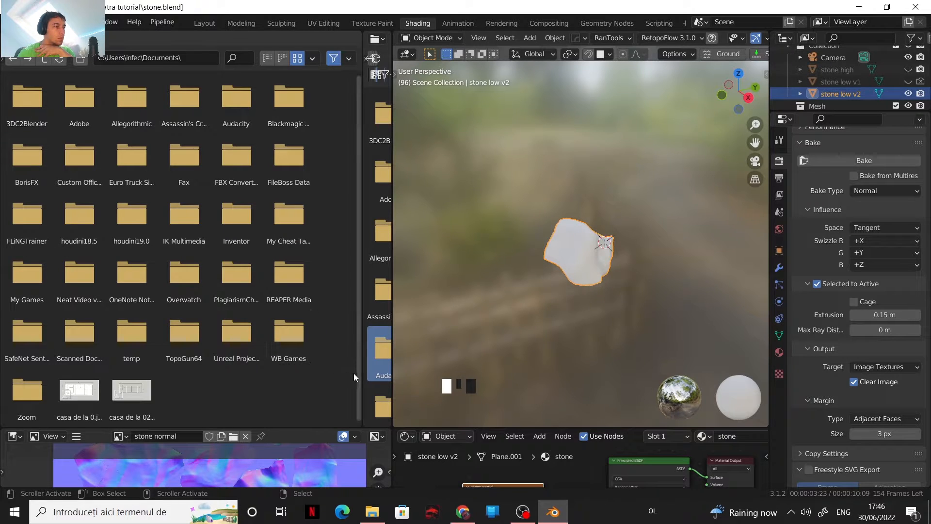
pyautogui.rightClick(362, 377)
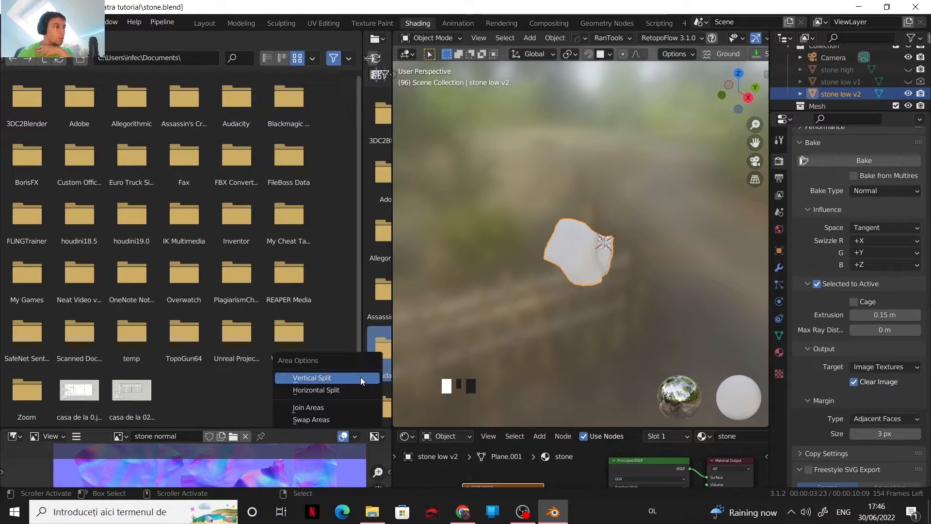
pyautogui.click(334, 408)
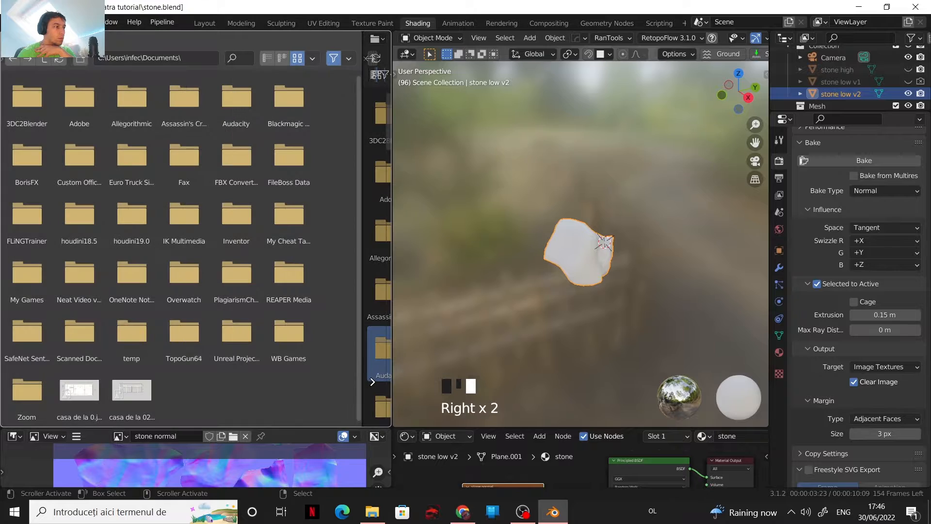
pyautogui.click(372, 381)
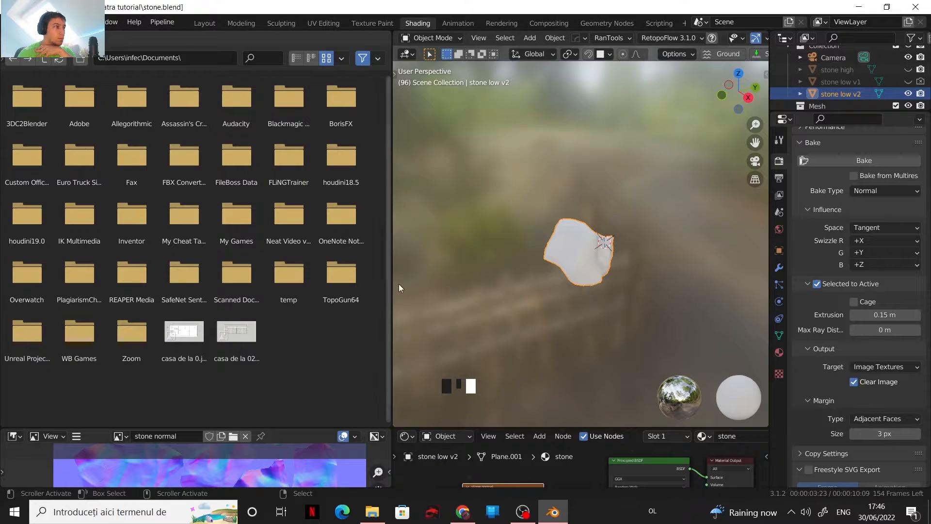
# - Narrow the file browser and image editor to widen the 3D viewport, and enlarge the shader editor's height
pyautogui.moveTo(390, 357); pyautogui.dragTo(288, 359)
pyautogui.moveTo(224, 355); pyautogui.dragTo(132, 334)
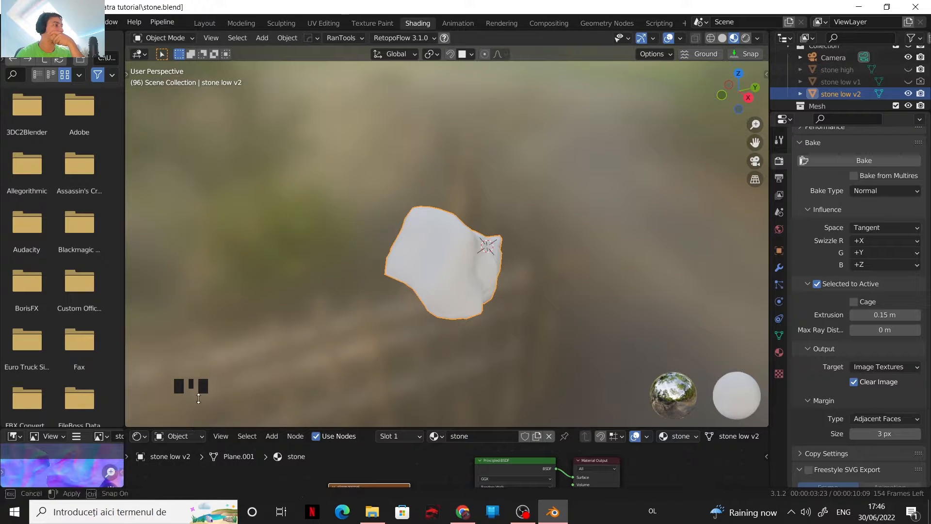
pyautogui.moveTo(195, 426); pyautogui.dragTo(209, 284)
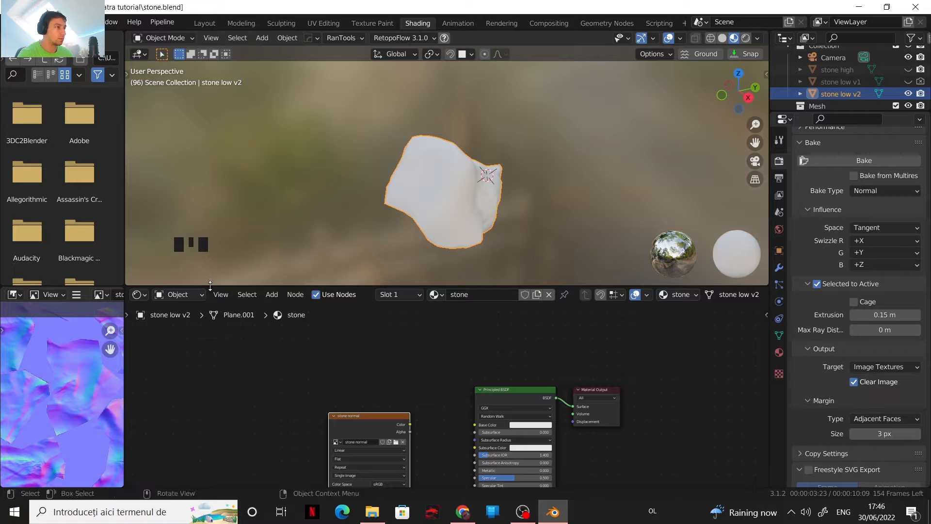
# - Set the stone normal image node's color space to Non-Color and move the node further from the Principled BSDF
pyautogui.moveTo(398, 366); pyautogui.dragTo(432, 483, button='middle')
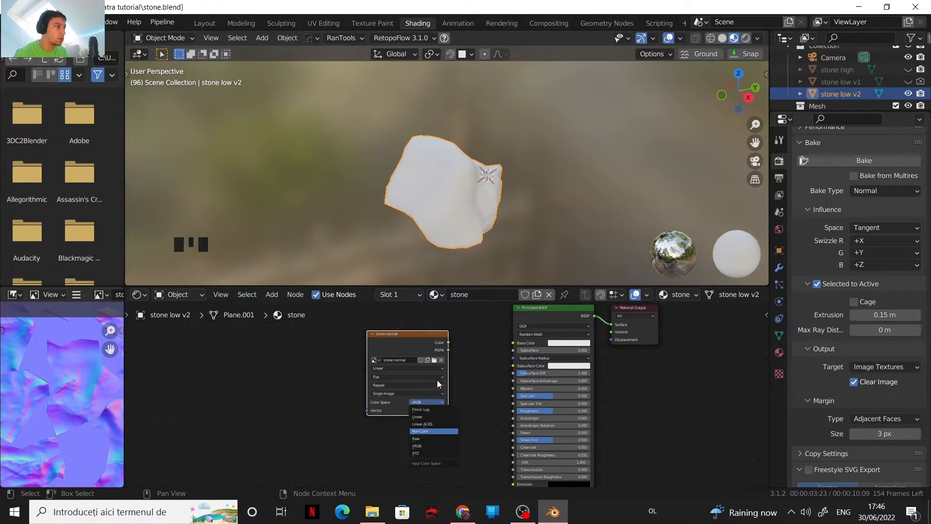
pyautogui.moveTo(416, 339); pyautogui.dragTo(372, 412)
pyautogui.moveTo(453, 394); pyautogui.dragTo(470, 318, button='middle')
pyautogui.moveTo(362, 343); pyautogui.dragTo(281, 384)
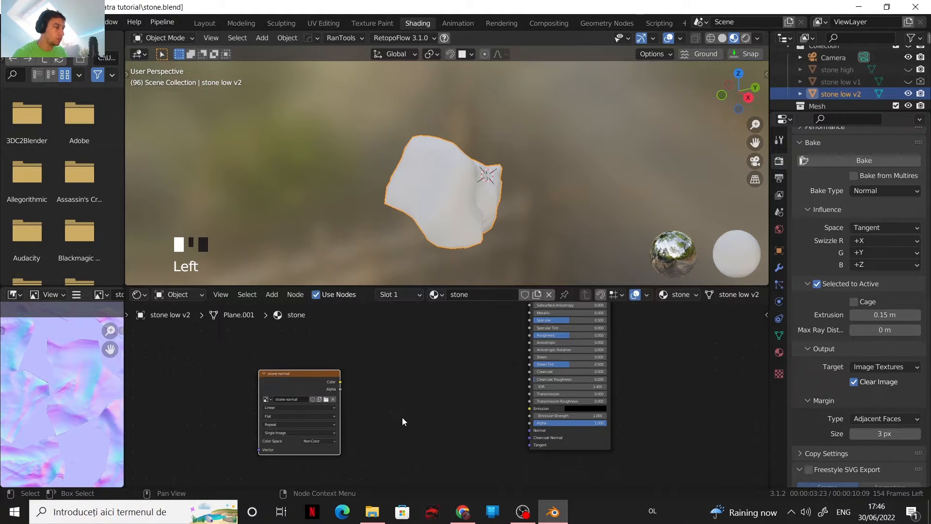
pyautogui.hotkey('shift', 'a')
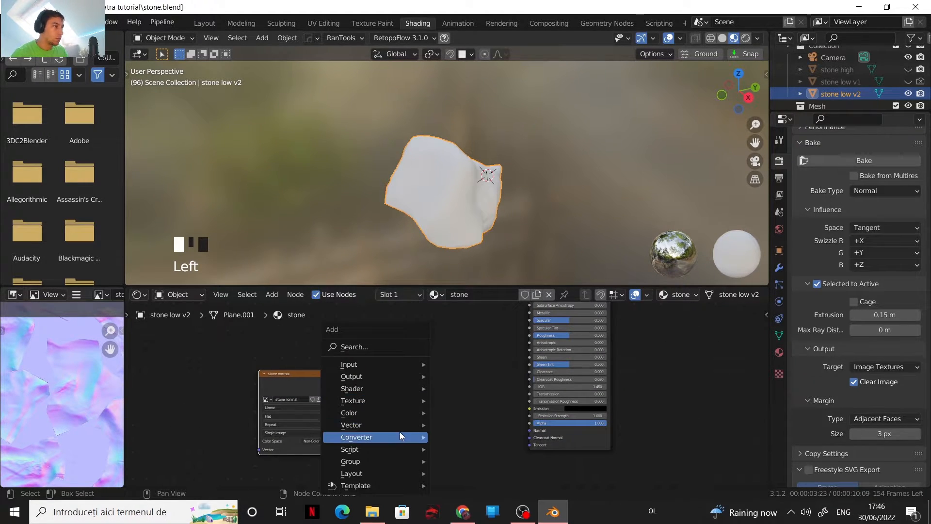
pyautogui.moveTo(398, 425)
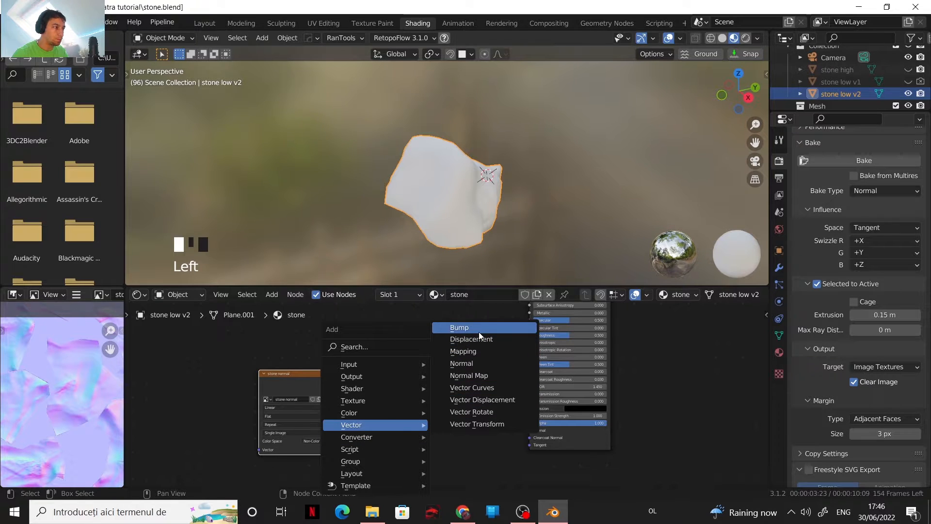
pyautogui.click(459, 364)
pyautogui.rightClick(393, 386)
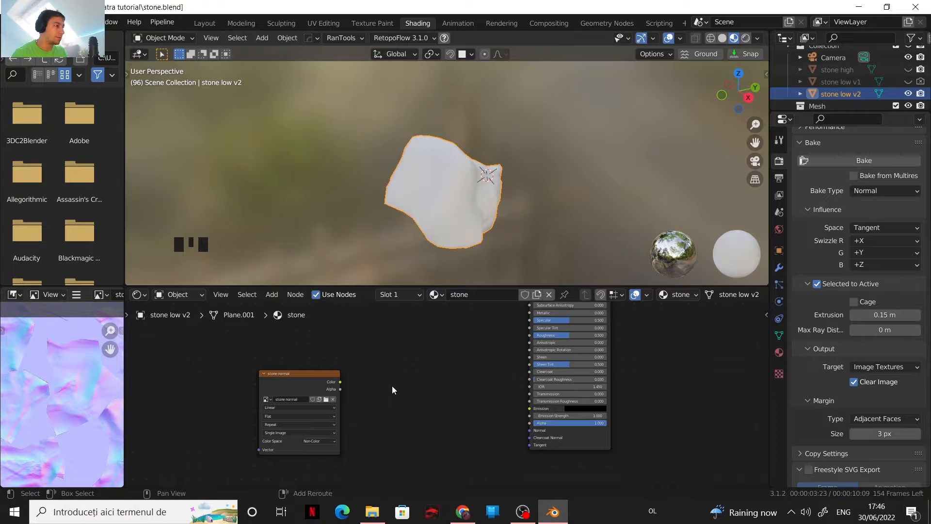
# - Add a Normal Map node and connect the stone normal image's Color through it to the Principled BSDF's Normal input
pyautogui.hotkey('shift', 'a')
pyautogui.moveTo(391, 387)
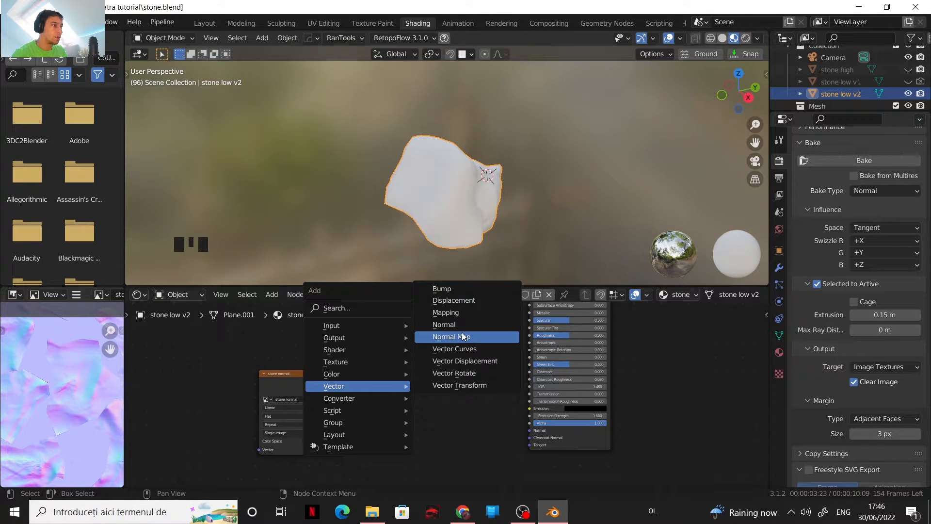
pyautogui.click(451, 337)
pyautogui.click(390, 410)
pyautogui.moveTo(341, 382); pyautogui.dragTo(398, 452)
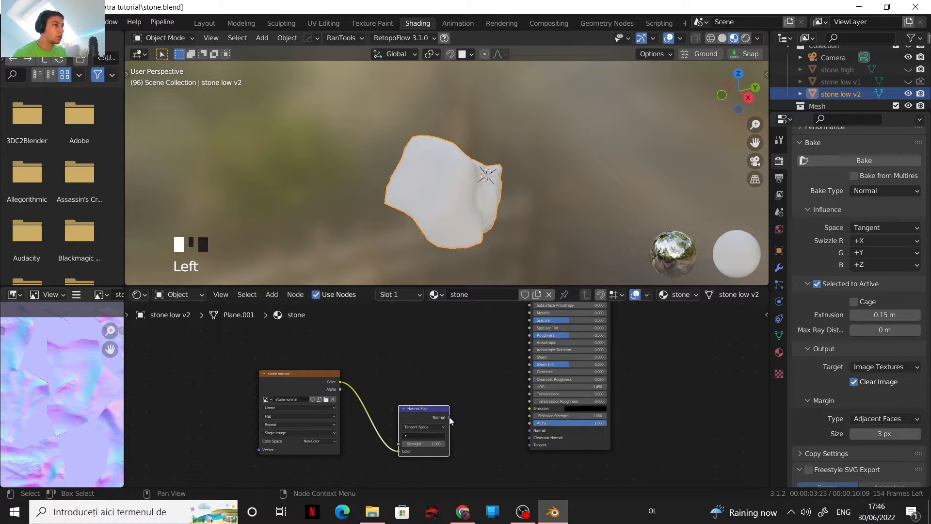
pyautogui.moveTo(449, 417); pyautogui.dragTo(528, 429)
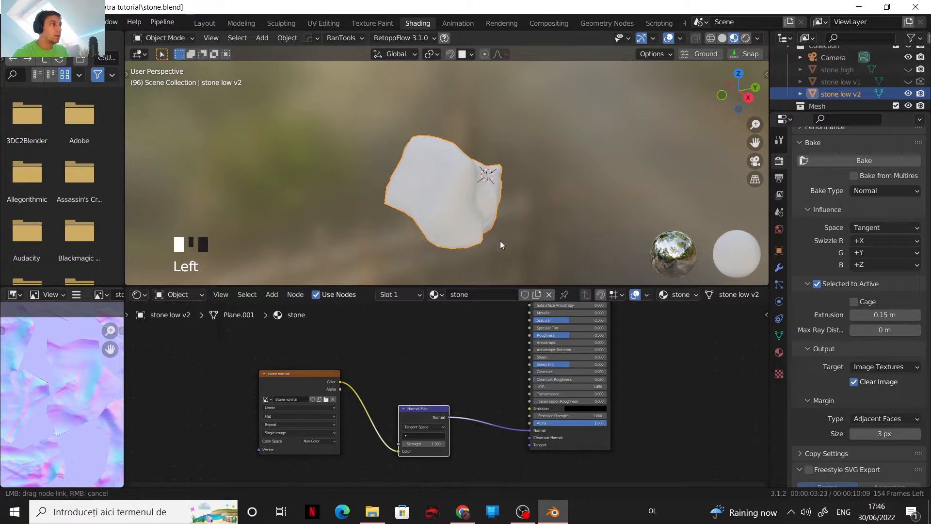
# - Examine the normal-mapped surface detail on stone low v2 from several sides and distances
pyautogui.click(491, 180)
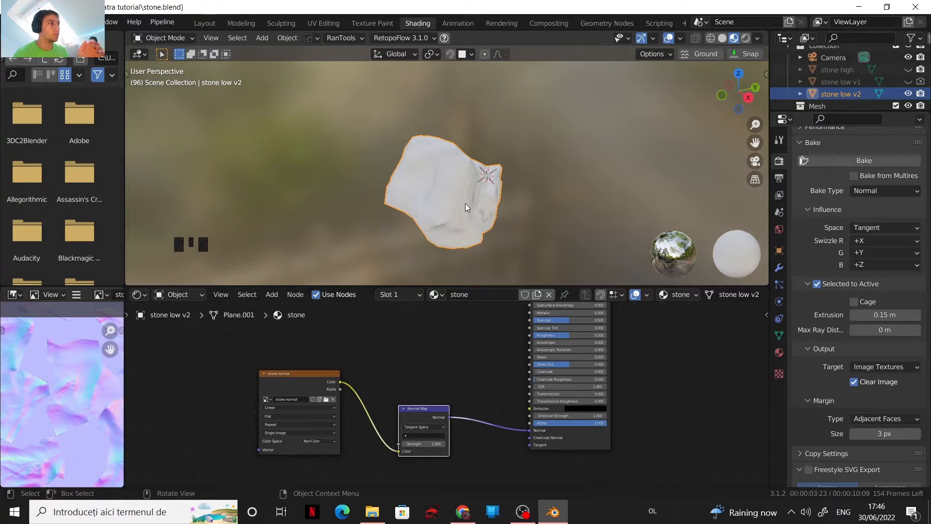
pyautogui.scroll(2, 465, 202)
pyautogui.moveTo(477, 199)
pyautogui.mouseDown(button='middle')
pyautogui.moveTo(433, 181)
pyautogui.moveTo(515, 215)
pyautogui.moveTo(448, 126)
pyautogui.moveTo(382, 194)
pyautogui.moveTo(343, 217)
pyautogui.mouseUp(button='middle')
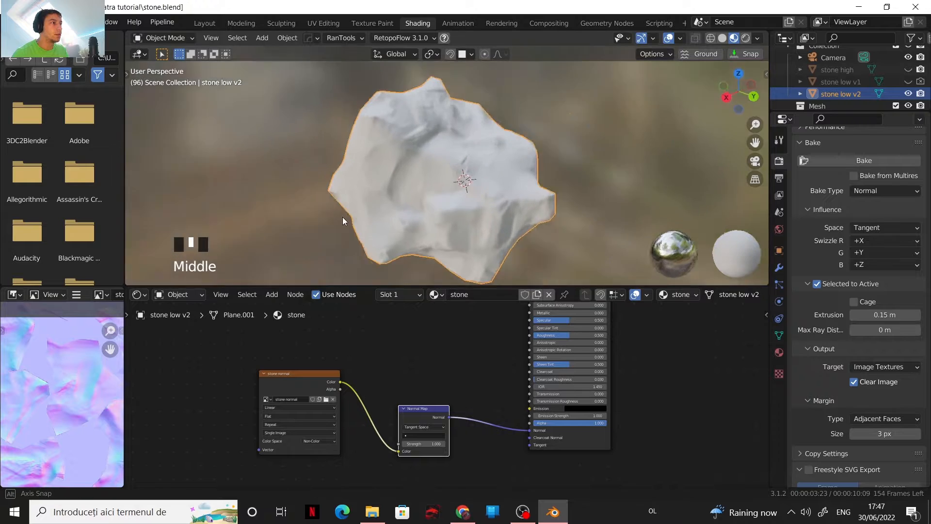
pyautogui.scroll(2, 427, 182)
pyautogui.moveTo(427, 182); pyautogui.dragTo(526, 118, button='middle')
pyautogui.scroll(-2, 451, 167)
pyautogui.moveTo(451, 167); pyautogui.dragTo(351, 212, button='middle')
pyautogui.scroll(-2, 417, 194)
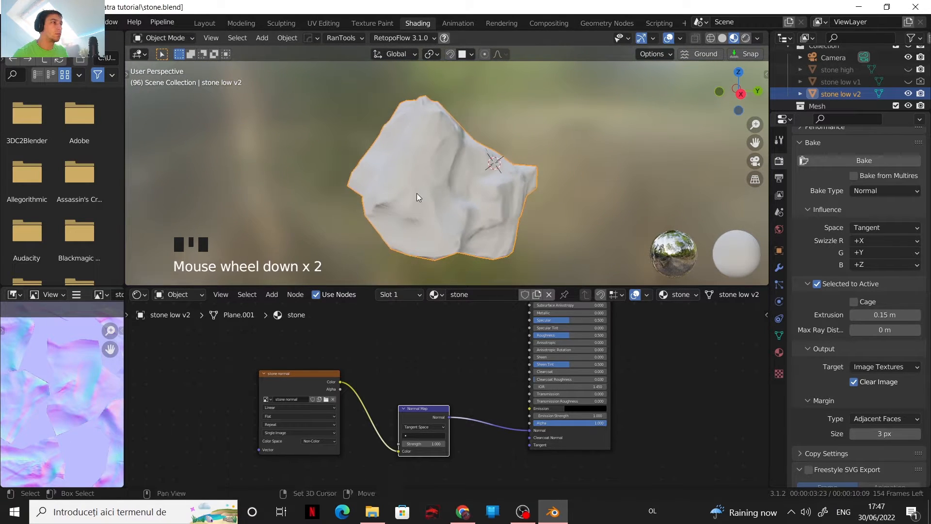
pyautogui.keyDown('shift'); pyautogui.moveTo(418, 193); pyautogui.dragTo(610, 97, button='middle'); pyautogui.keyUp('shift')
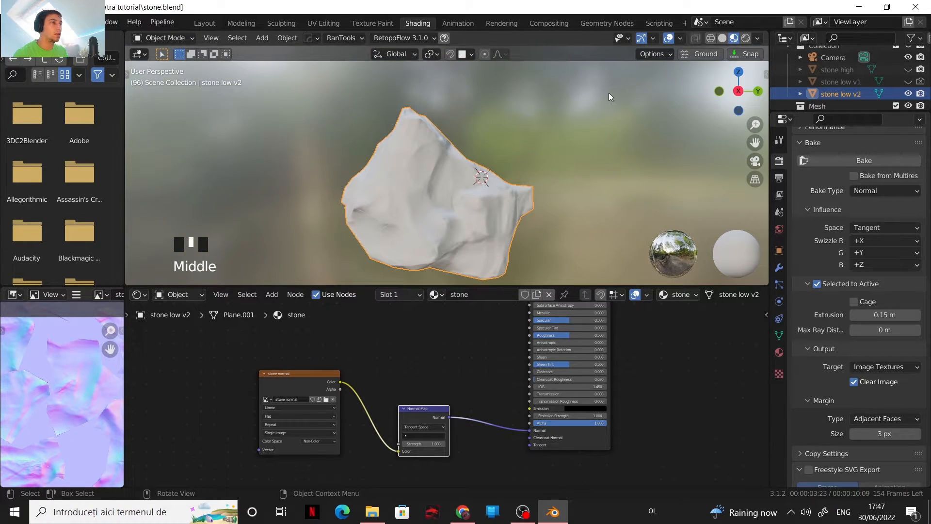
# - Switch the 3D viewport to rendered shading and set the Cycles viewport max samples to 0
pyautogui.click(746, 40)
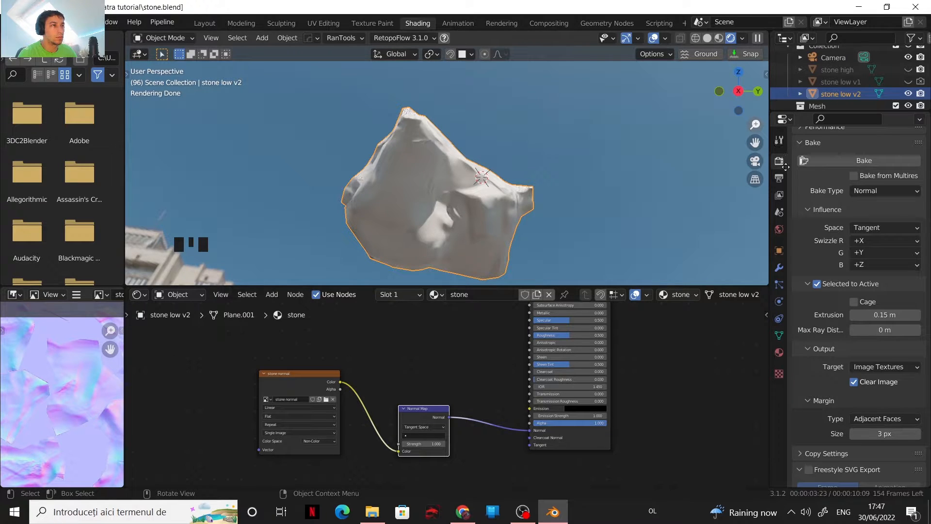
pyautogui.scroll(15, 834, 196)
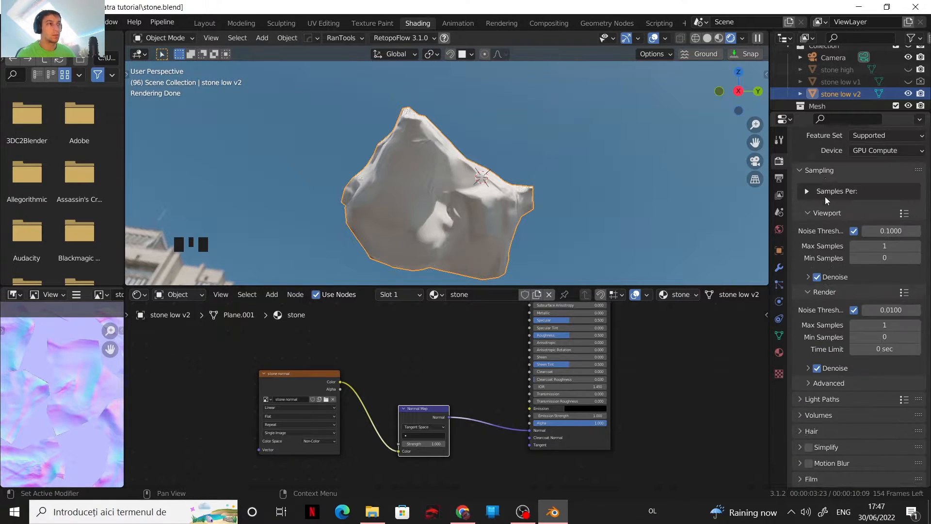
pyautogui.click(855, 265)
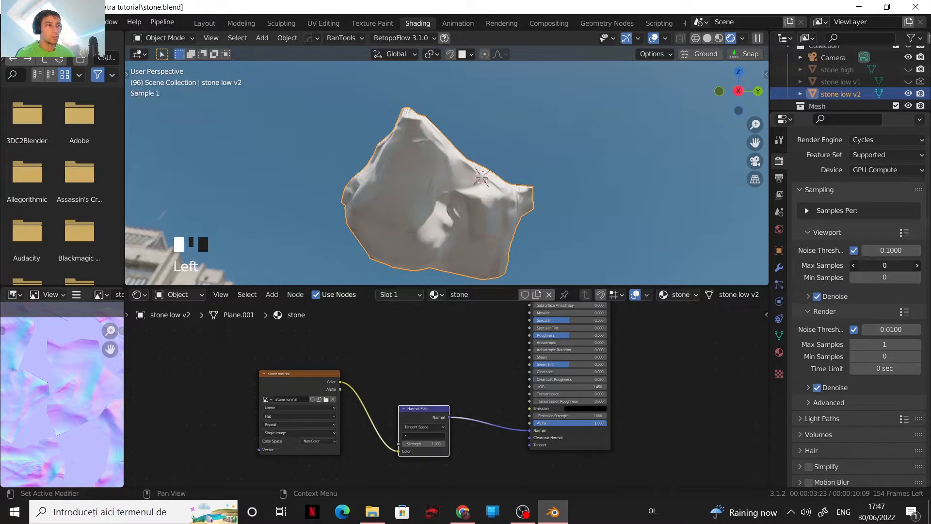
pyautogui.moveTo(495, 210); pyautogui.dragTo(453, 223, button='middle')
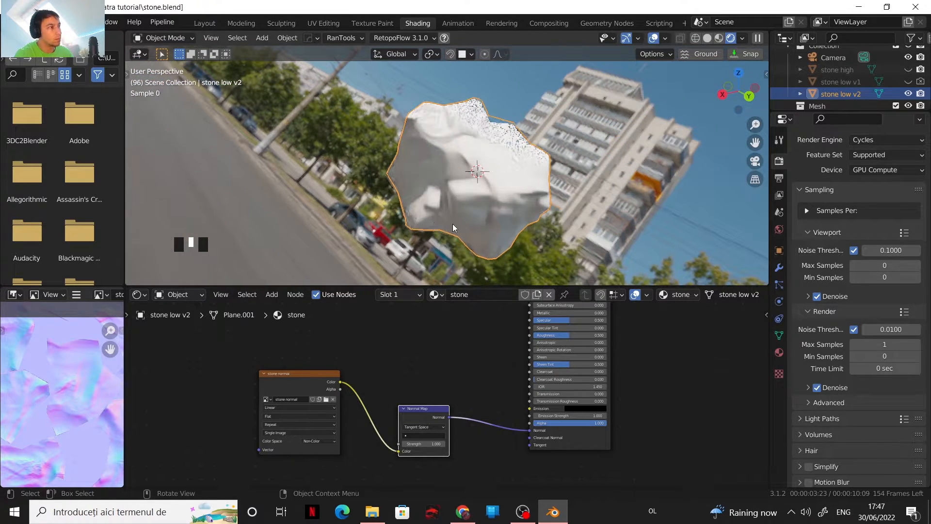
# - Make the render's film background transparent
pyautogui.scroll(-5, 802, 425)
pyautogui.click(799, 402)
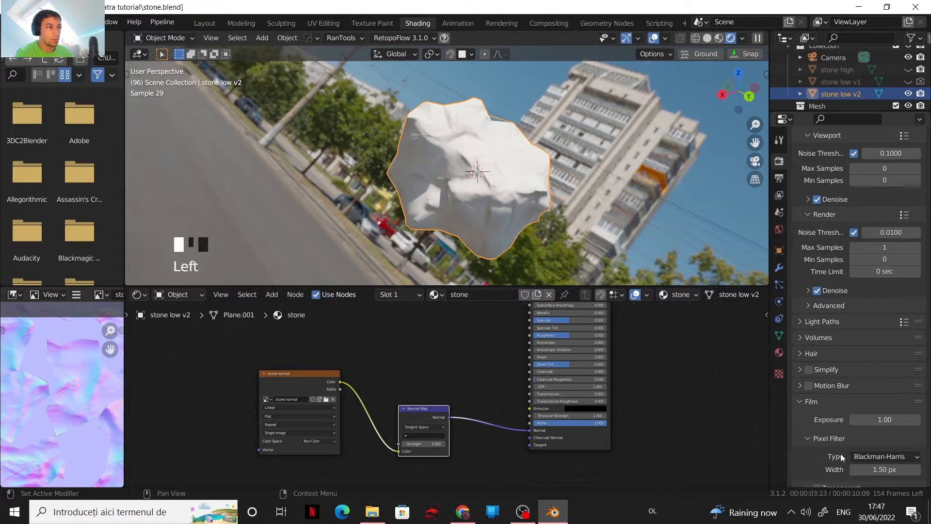
pyautogui.scroll(-4, 840, 456)
pyautogui.click(817, 410)
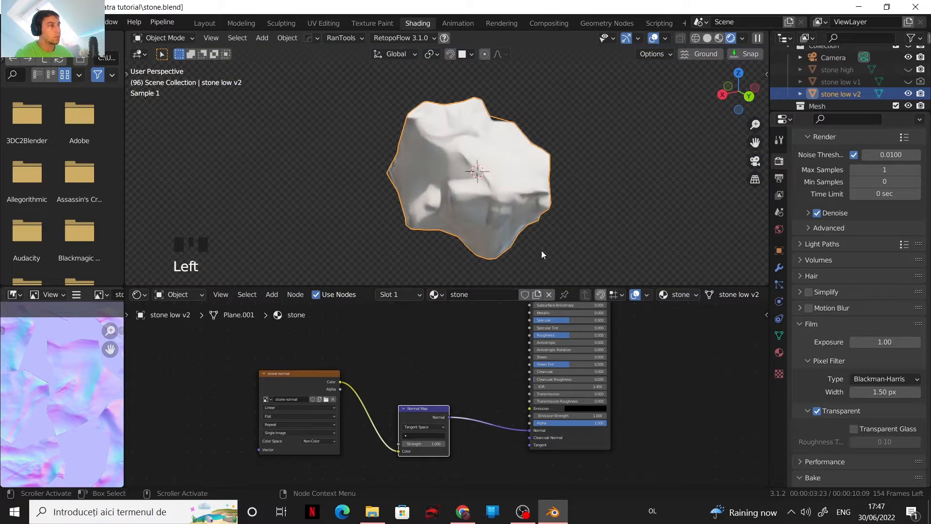
# - Examine the rendered stone up close with the viewport overlays temporarily hidden
pyautogui.scroll(2, 569, 156)
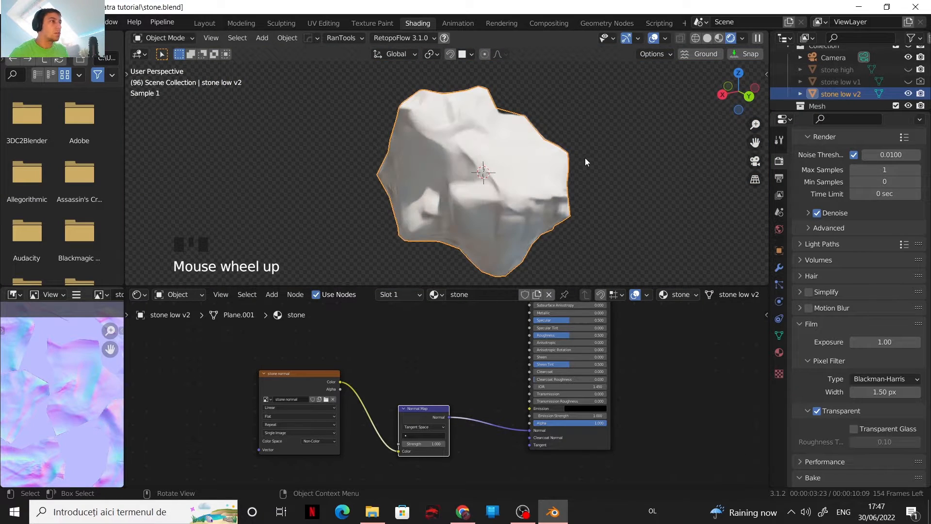
pyautogui.keyDown('shift'); pyautogui.moveTo(585, 158); pyautogui.dragTo(452, 165, button='middle'); pyautogui.keyUp('shift')
pyautogui.scroll(2, 480, 178)
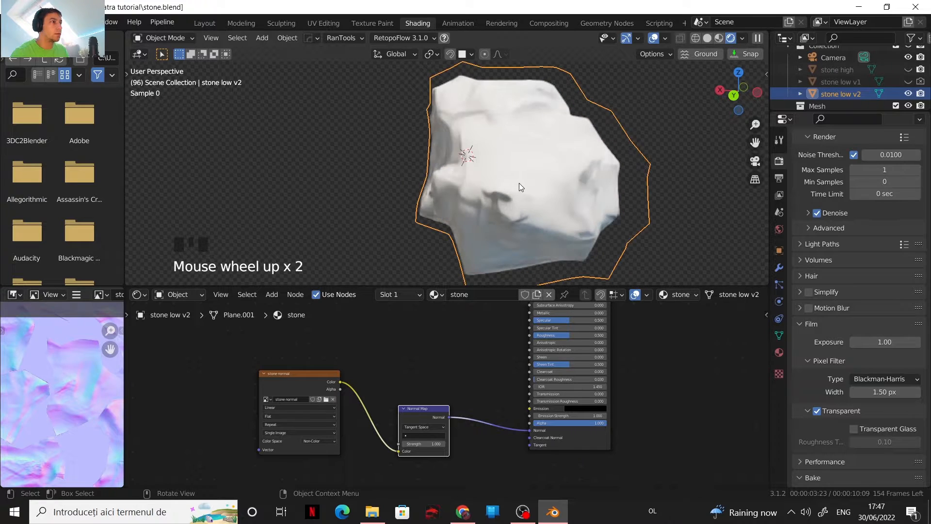
pyautogui.keyDown('shift'); pyautogui.moveTo(534, 176); pyautogui.dragTo(419, 195, button='middle'); pyautogui.keyUp('shift')
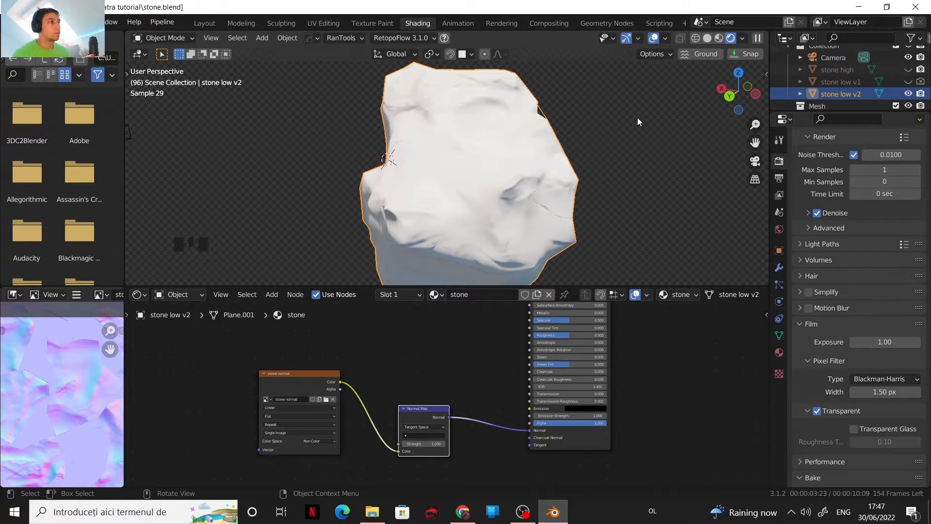
pyautogui.click(650, 39)
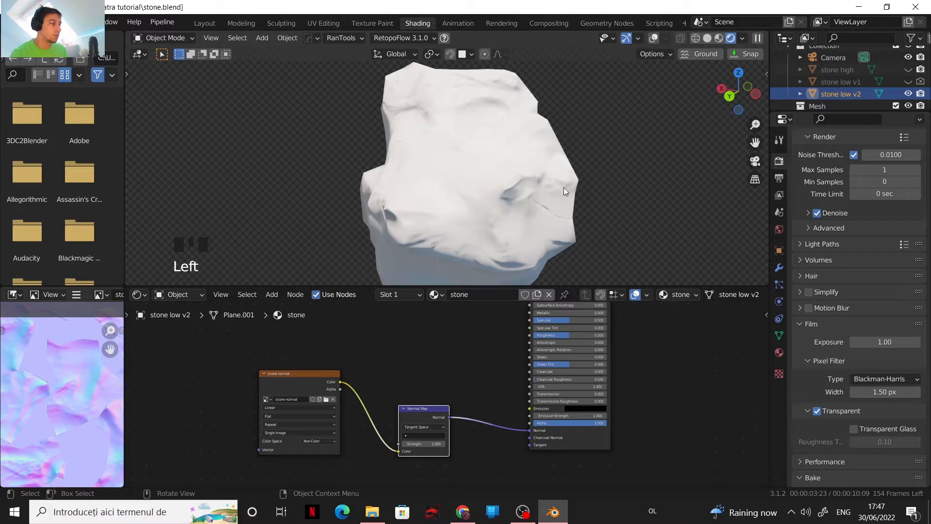
pyautogui.moveTo(522, 200)
pyautogui.mouseDown(button='middle')
pyautogui.moveTo(431, 151)
pyautogui.moveTo(525, 195)
pyautogui.mouseUp(button='middle')
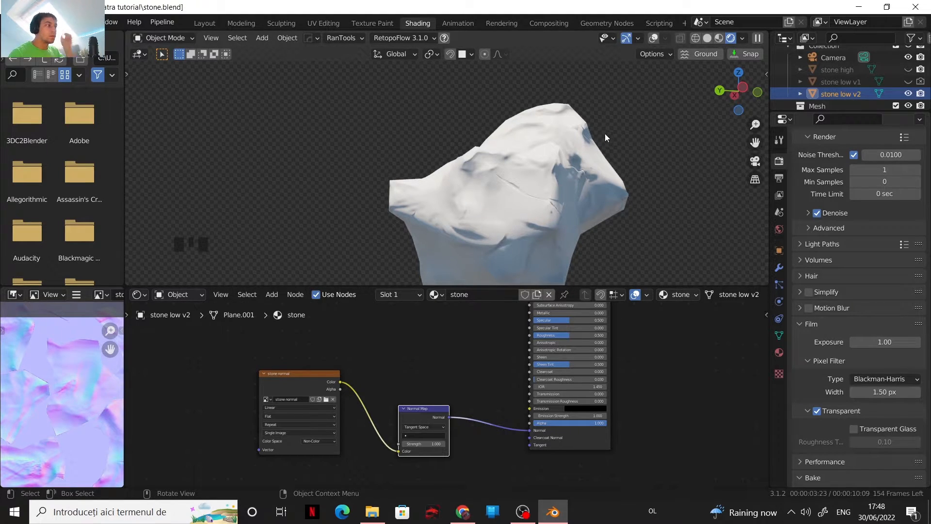
pyautogui.click(654, 39)
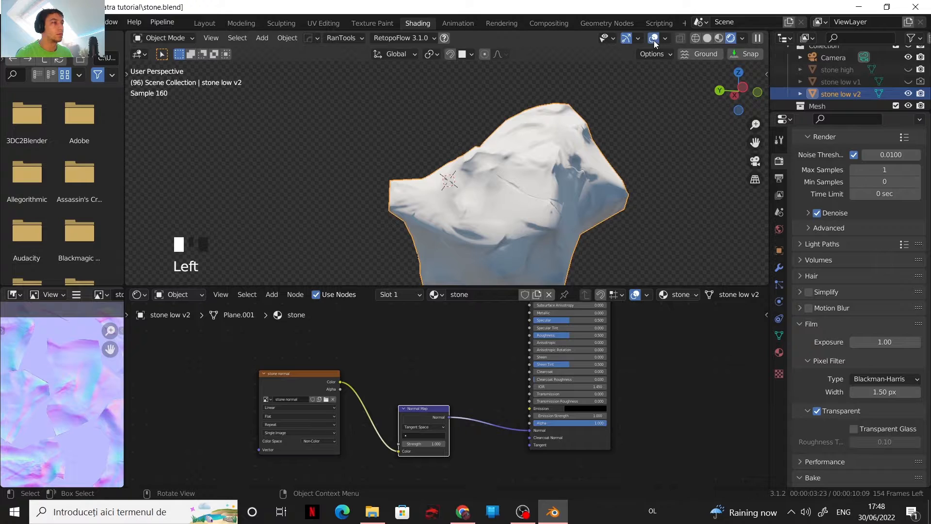
# - Switch to Chrome and maximize the window showing the free grey texture photo on Unsplash
pyautogui.moveTo(450, 345); pyautogui.dragTo(463, 430, button='middle')
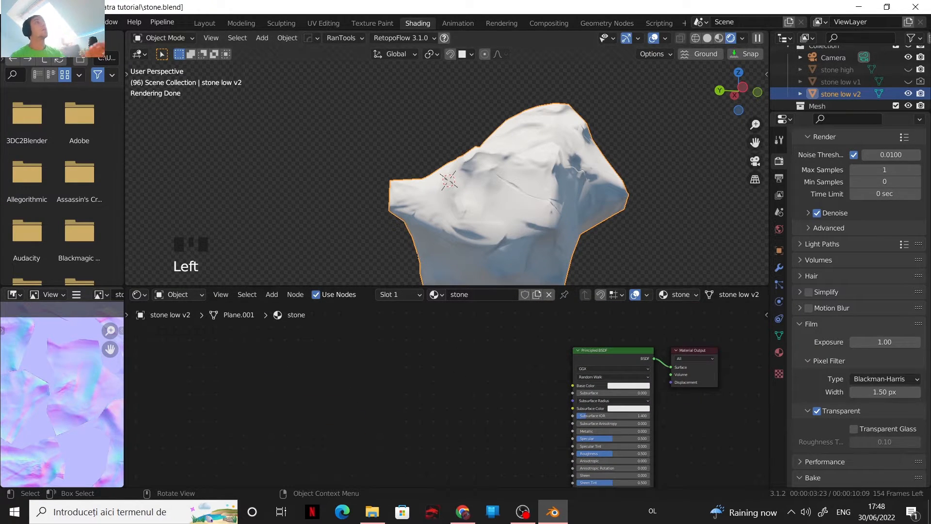
pyautogui.hotkey('alt', 'Tab')
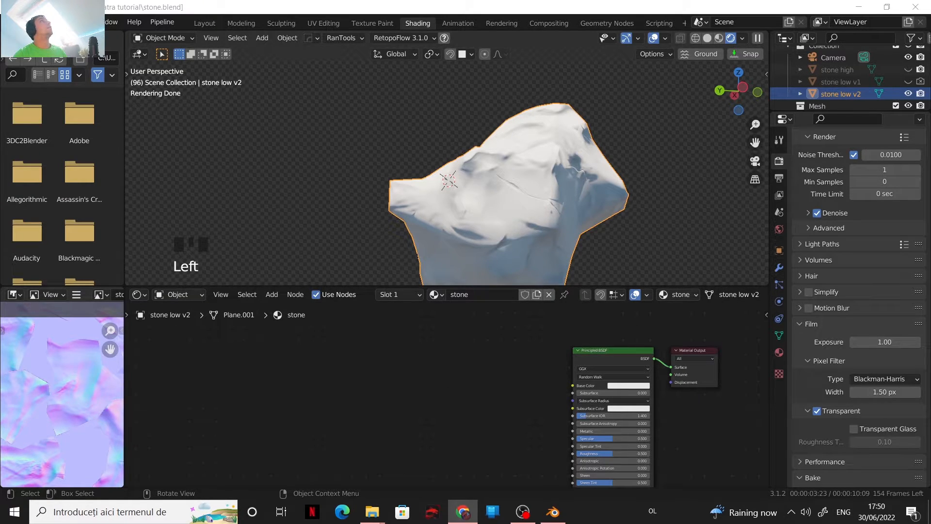
pyautogui.hotkey('alt', 'Tab')
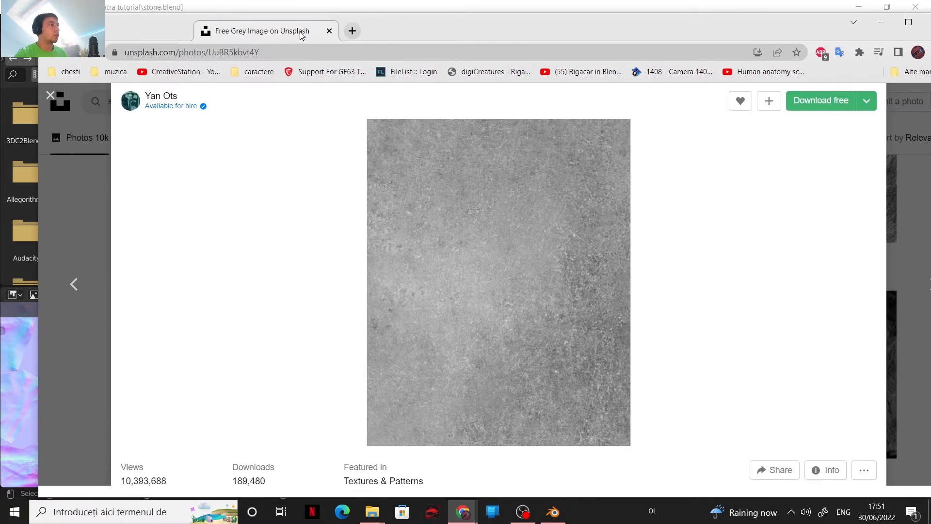
pyautogui.click(909, 22)
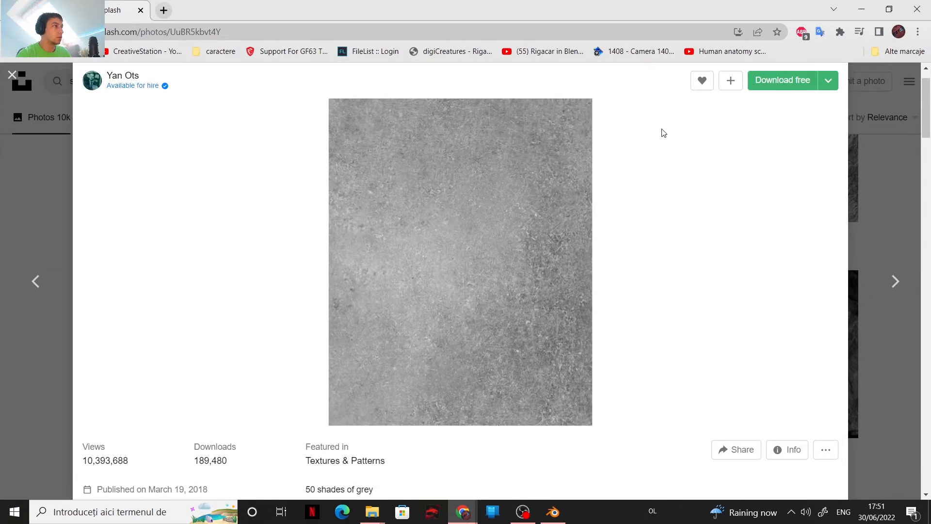
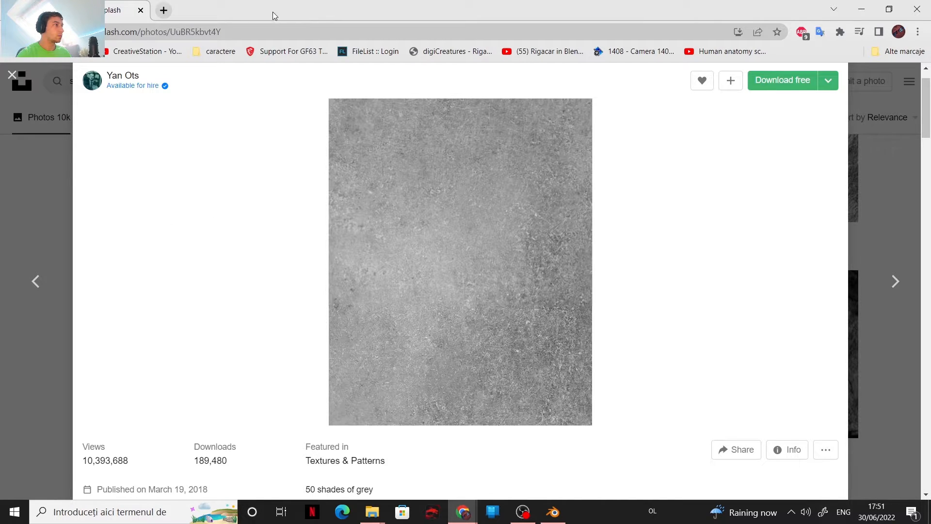
# - Leave the browser for Blender, add an Image Texture node to the stone material and load the grey Unsplash photo into it
pyautogui.click(141, 10)
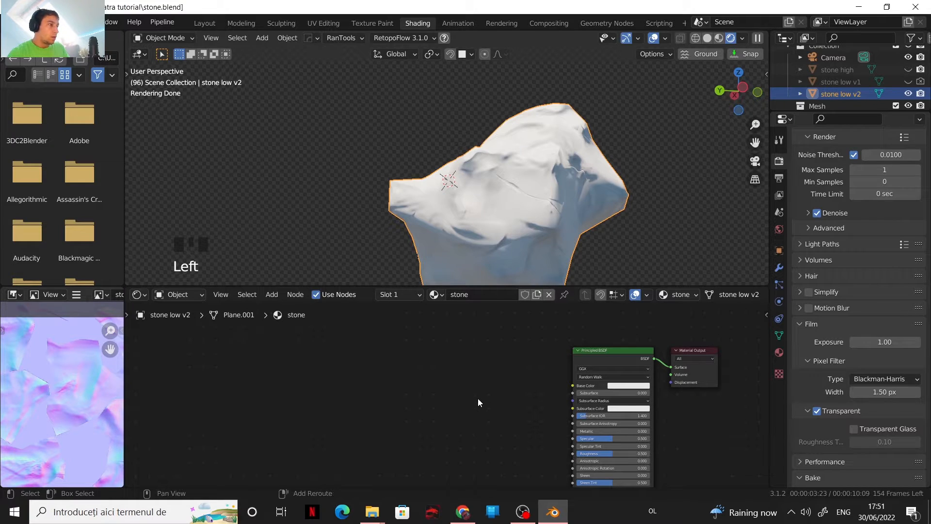
pyautogui.hotkey('shift', 'a')
pyautogui.moveTo(468, 376)
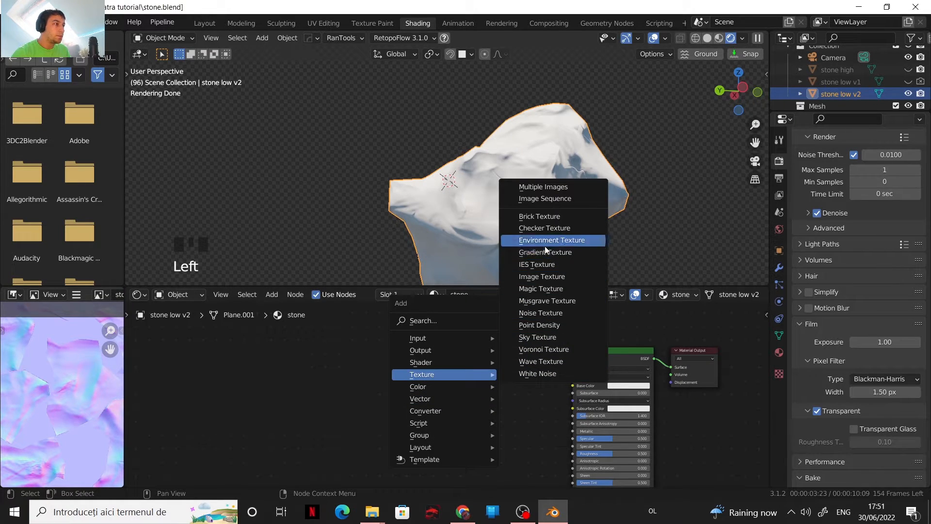
pyautogui.click(542, 276)
pyautogui.click(425, 377)
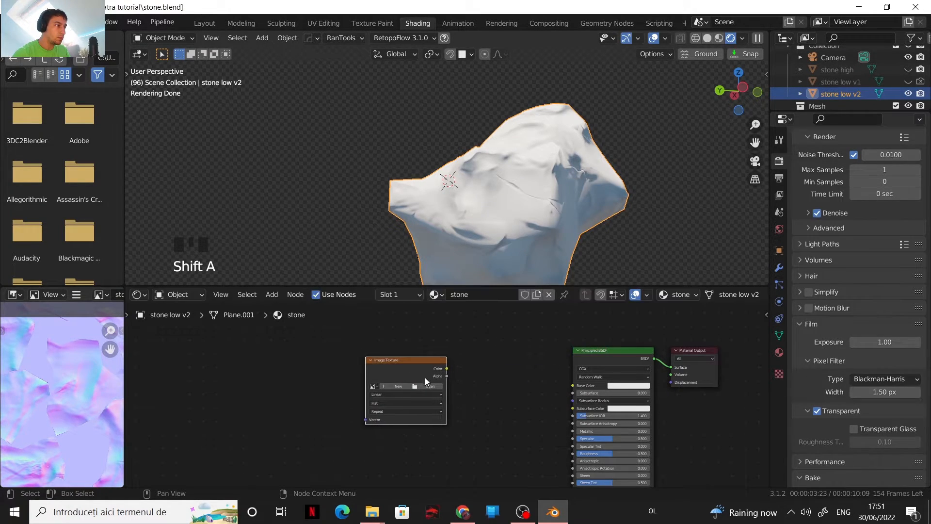
pyautogui.click(426, 383)
pyautogui.doubleClick(369, 170)
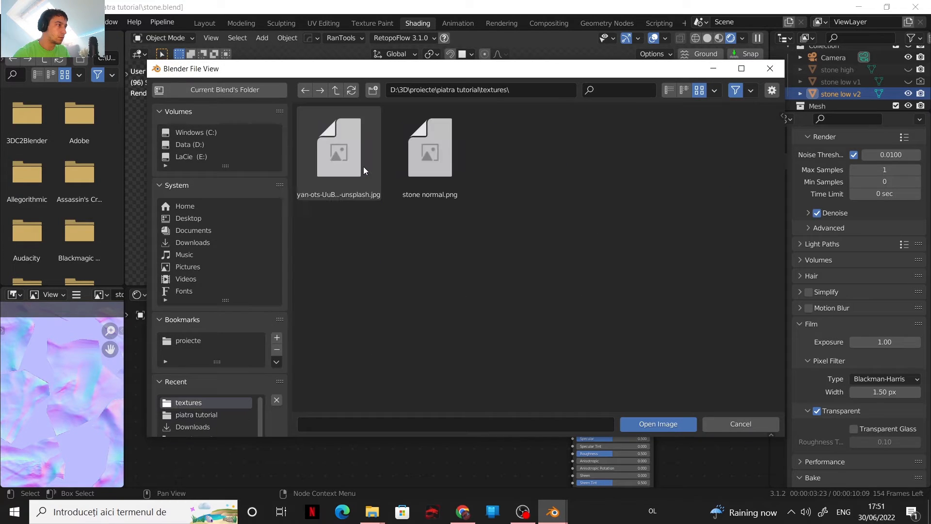
pyautogui.click(370, 171)
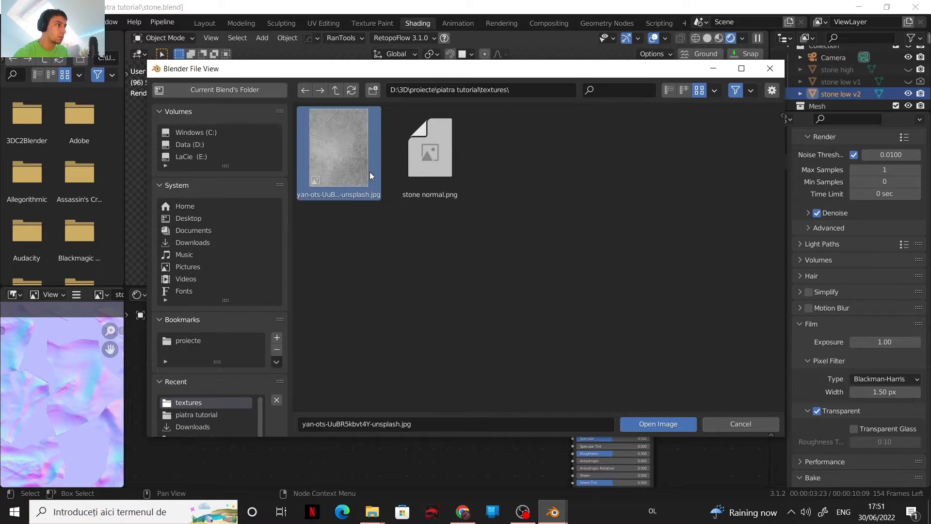
pyautogui.click(661, 427)
# - Add a Texture Coordinate node and connect its UV output to the Vector input of the stone normal image node
pyautogui.moveTo(499, 414); pyautogui.dragTo(559, 321, button='middle')
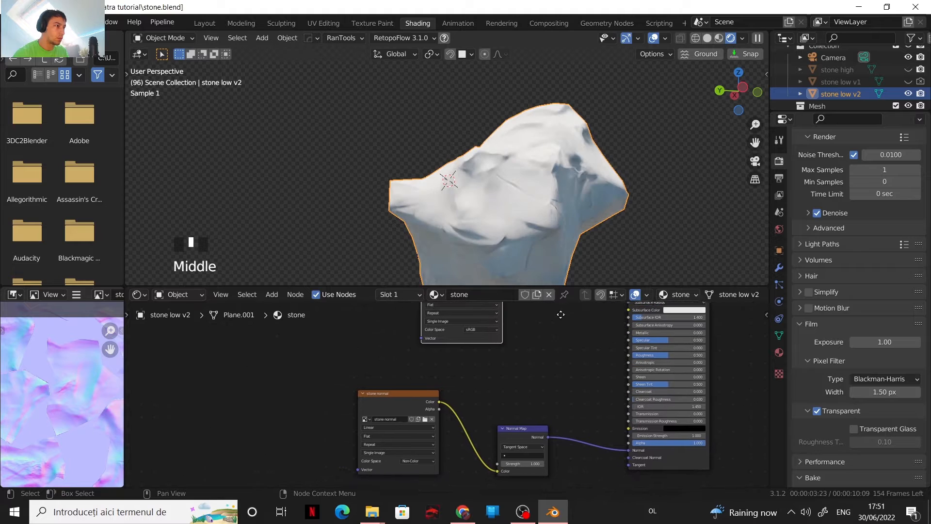
pyautogui.hotkey('shift', 'a')
pyautogui.moveTo(248, 338)
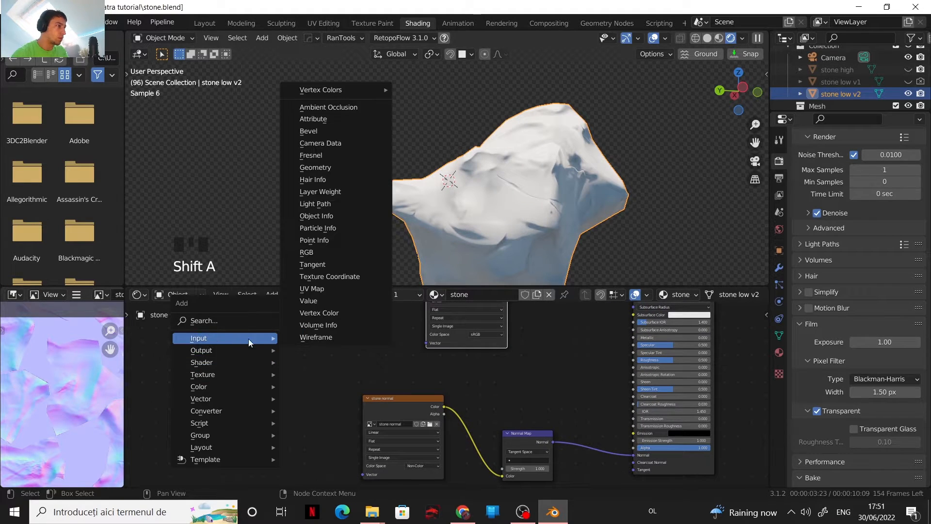
pyautogui.click(338, 280)
pyautogui.click(323, 371)
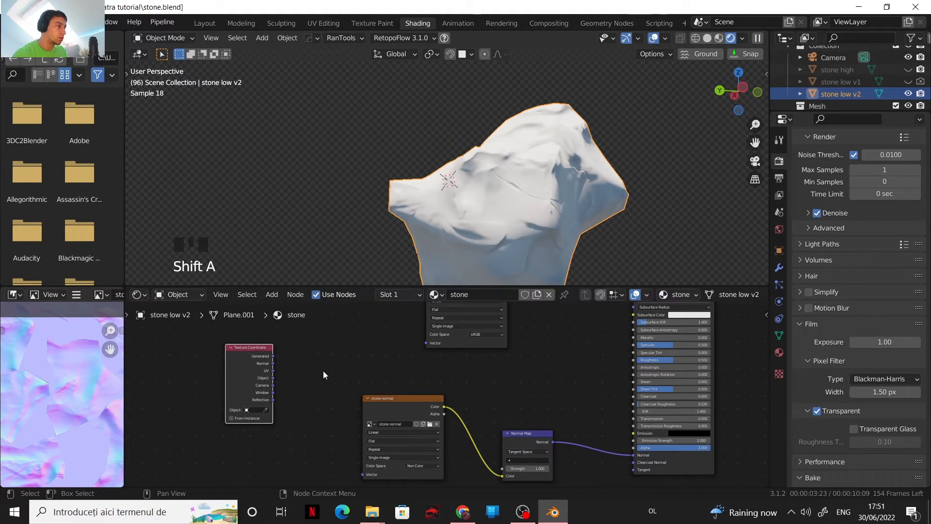
pyautogui.moveTo(324, 371); pyautogui.dragTo(317, 347, button='middle')
pyautogui.moveTo(276, 350); pyautogui.dragTo(366, 454)
pyautogui.moveTo(342, 385); pyautogui.dragTo(374, 460, button='middle')
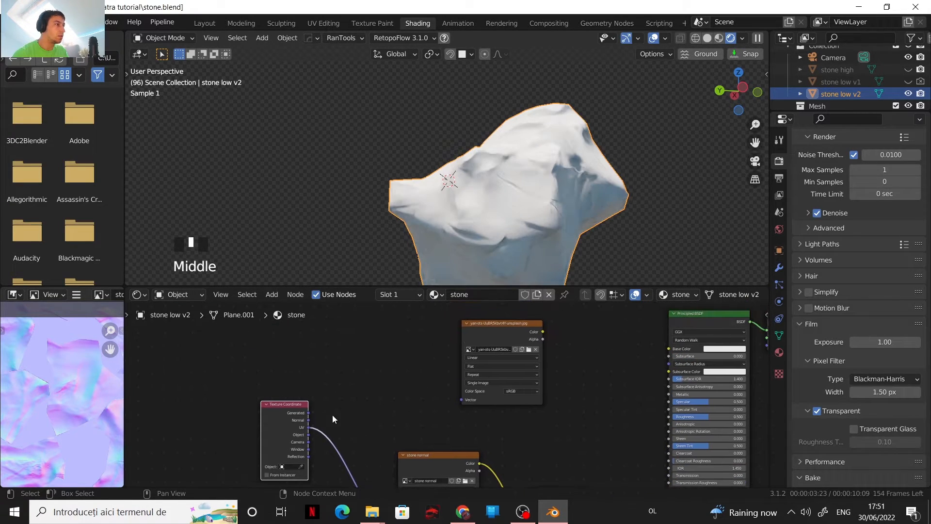
# - Link the Generated coordinates to the grey photo's Vector input and the photo's Color to the Principled BSDF's Base Color
pyautogui.moveTo(289, 406); pyautogui.dragTo(461, 400)
pyautogui.scroll(2, 417, 362)
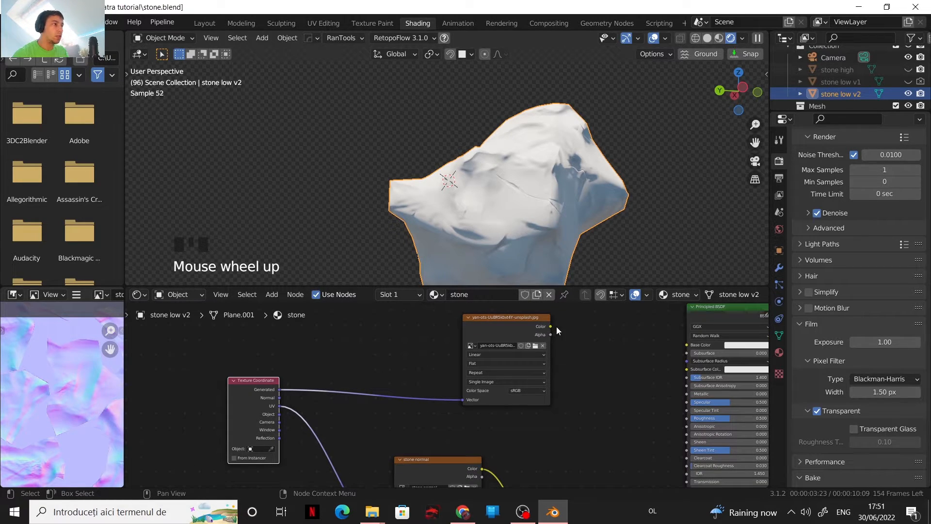
pyautogui.moveTo(551, 326); pyautogui.dragTo(694, 346)
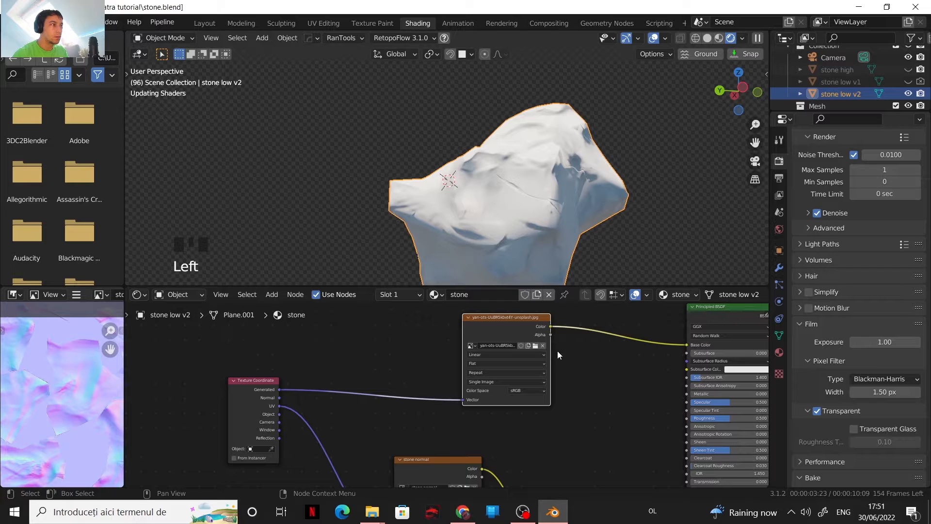
pyautogui.moveTo(517, 325); pyautogui.dragTo(454, 325)
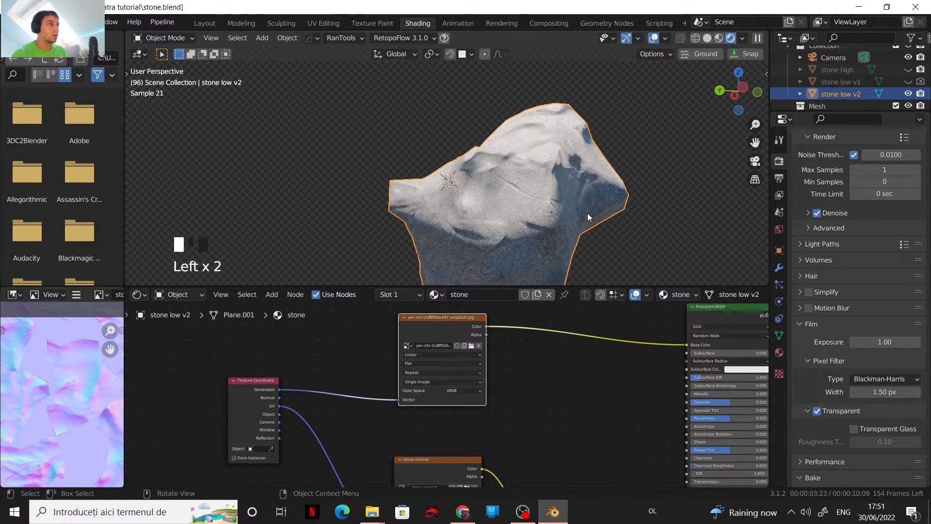
# - Preview the grey photo texture by itself on the stone and inspect how it maps across the surface
pyautogui.scroll(2, 575, 202)
pyautogui.keyDown('shift'); pyautogui.moveTo(575, 203); pyautogui.dragTo(452, 176, button='middle'); pyautogui.keyUp('shift')
pyautogui.scroll(2, 453, 182)
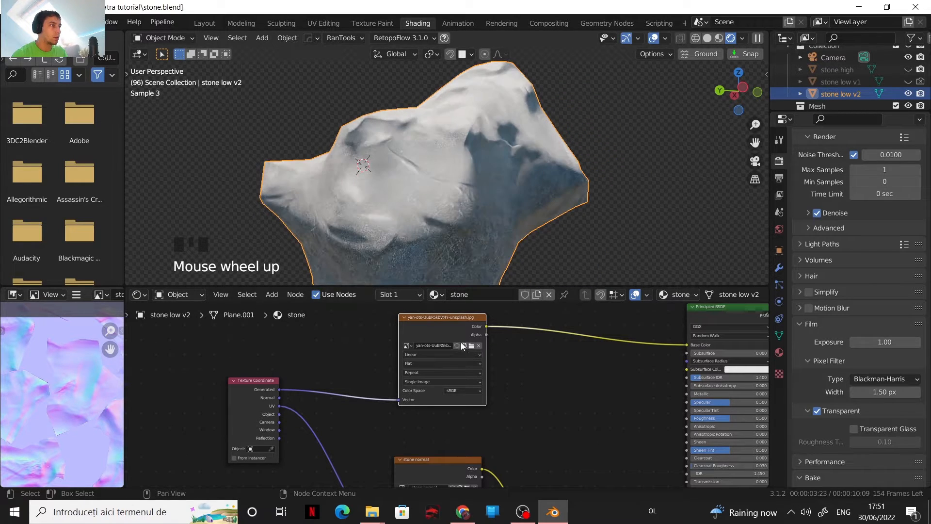
pyautogui.keyDown('ctrl'); pyautogui.keyDown('shift'); pyautogui.click(439, 324); pyautogui.keyUp('shift'); pyautogui.keyUp('ctrl')
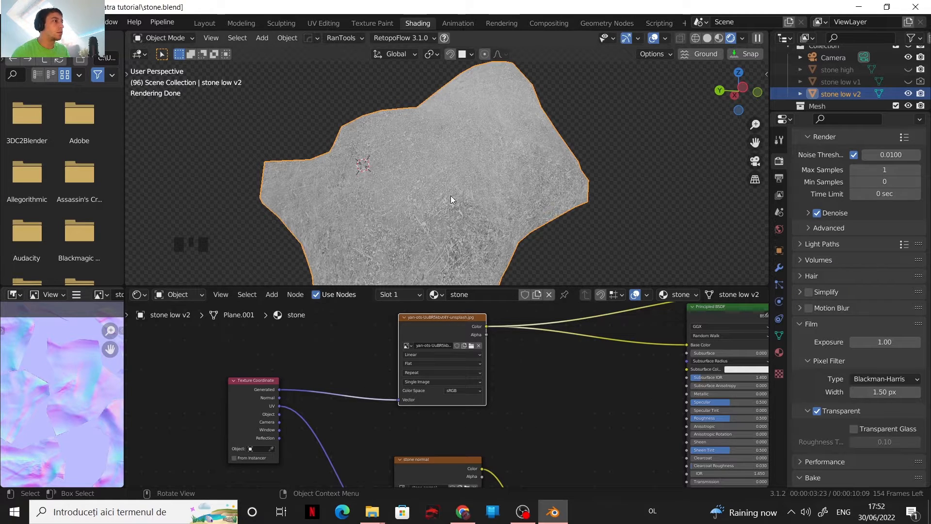
pyautogui.moveTo(474, 175); pyautogui.dragTo(450, 194, button='middle')
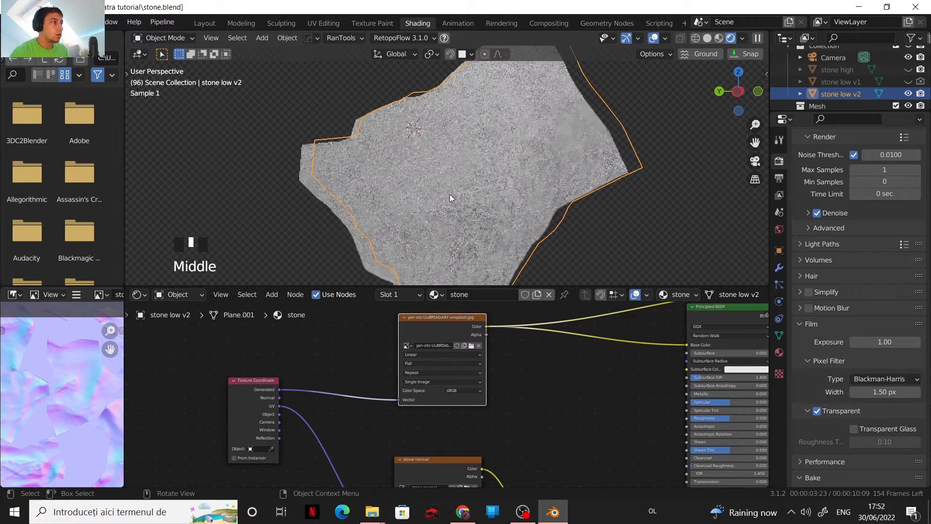
pyautogui.scroll(2, 457, 194)
pyautogui.scroll(1, 457, 196)
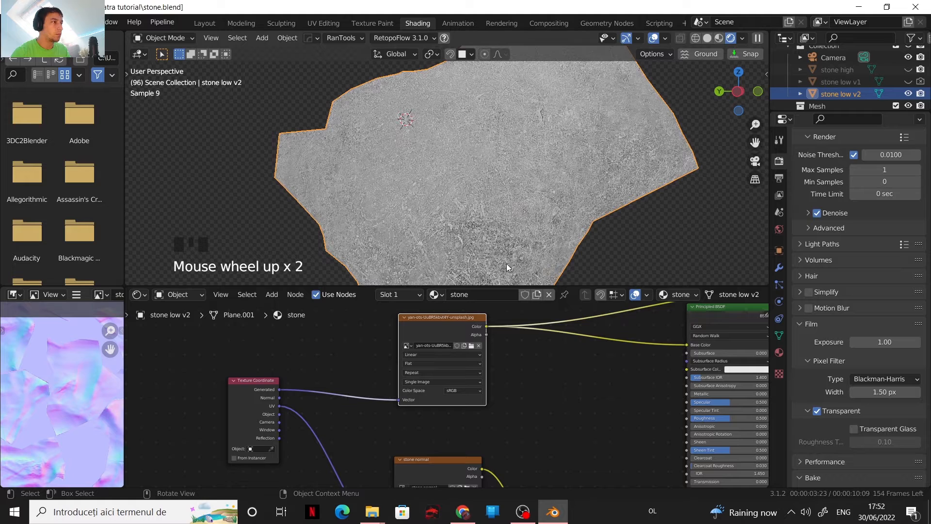
# - Return the preview to the Principled BSDF and add a ColorRamp node between the grey photo and the shader
pyautogui.moveTo(459, 319); pyautogui.dragTo(406, 322)
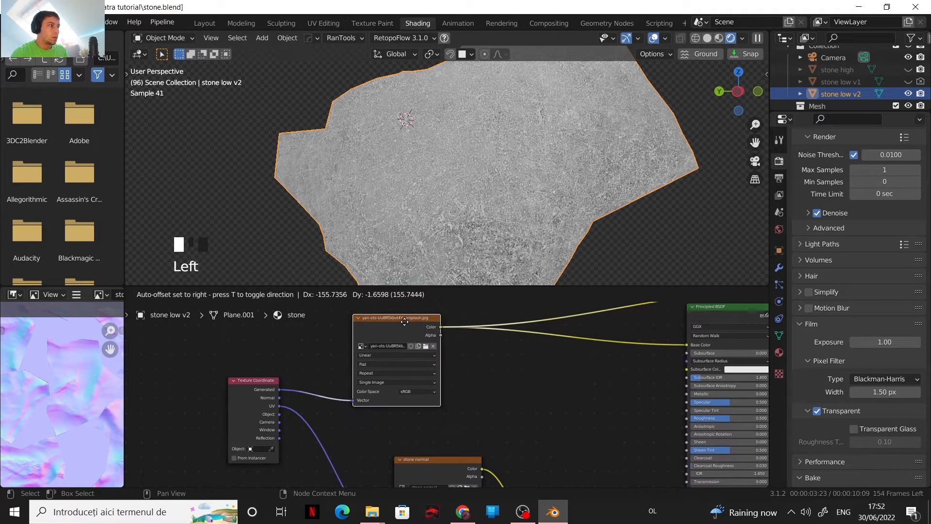
pyautogui.hotkey('shift', 'a')
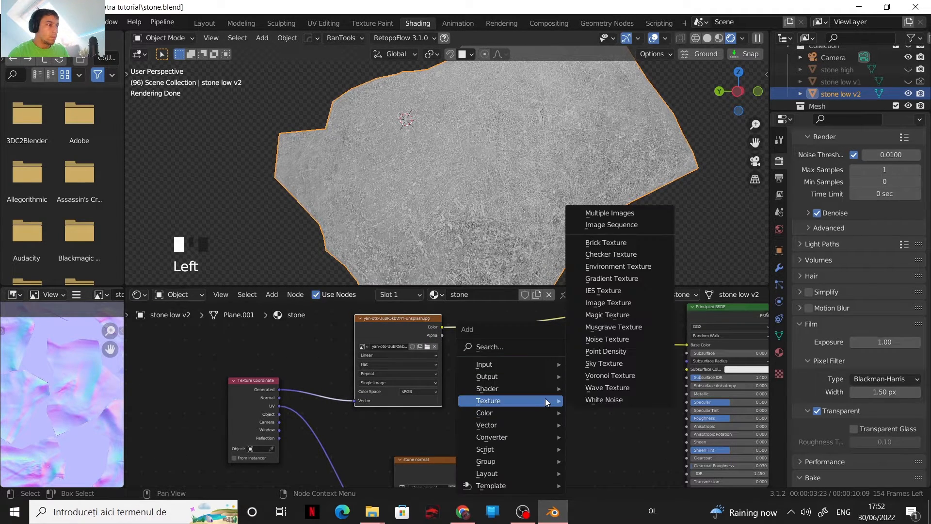
pyautogui.keyDown('ctrl'); pyautogui.keyDown('shift'); pyautogui.click(721, 313); pyautogui.keyUp('shift'); pyautogui.keyUp('ctrl')
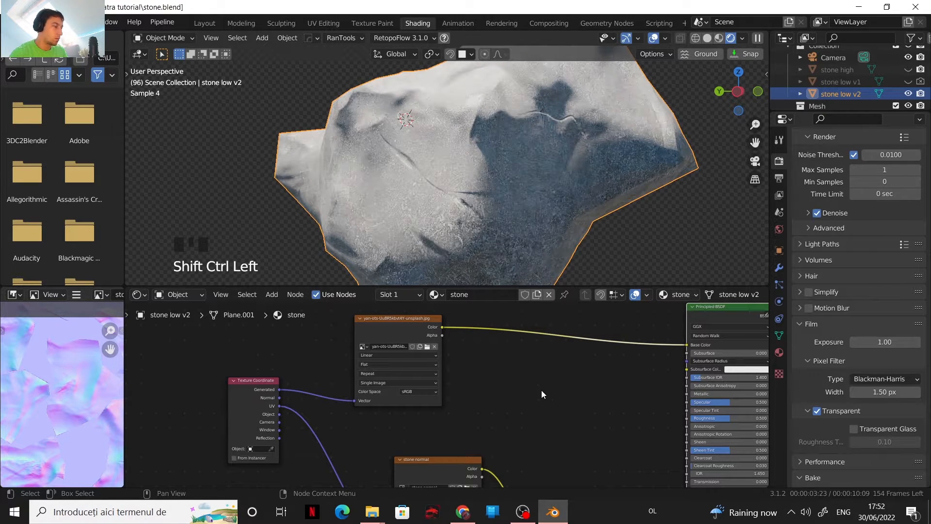
pyautogui.hotkey('shift', 'a')
pyautogui.moveTo(541, 390)
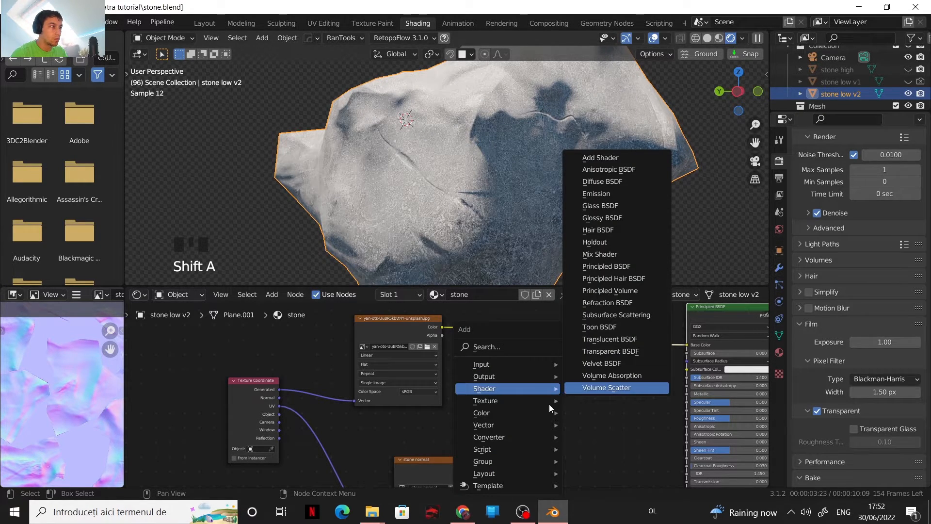
pyautogui.moveTo(527, 423)
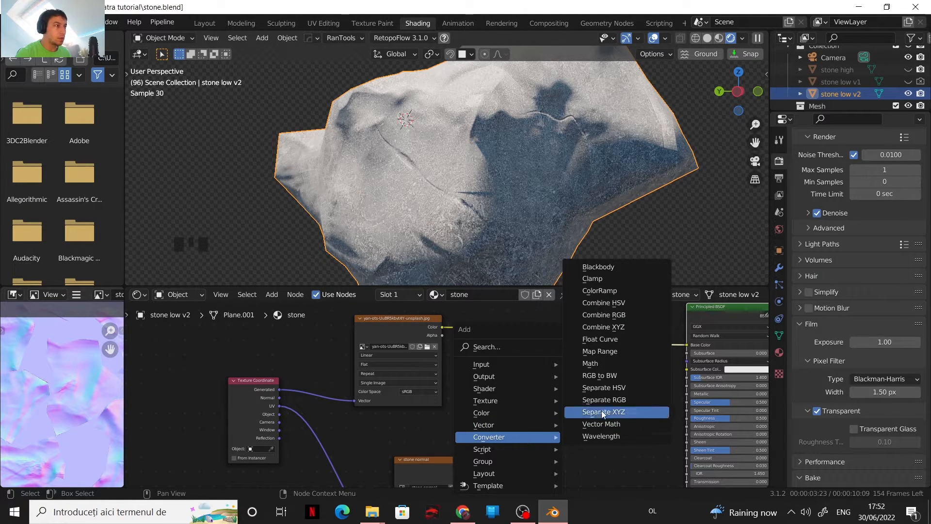
pyautogui.click(600, 290)
pyautogui.click(573, 398)
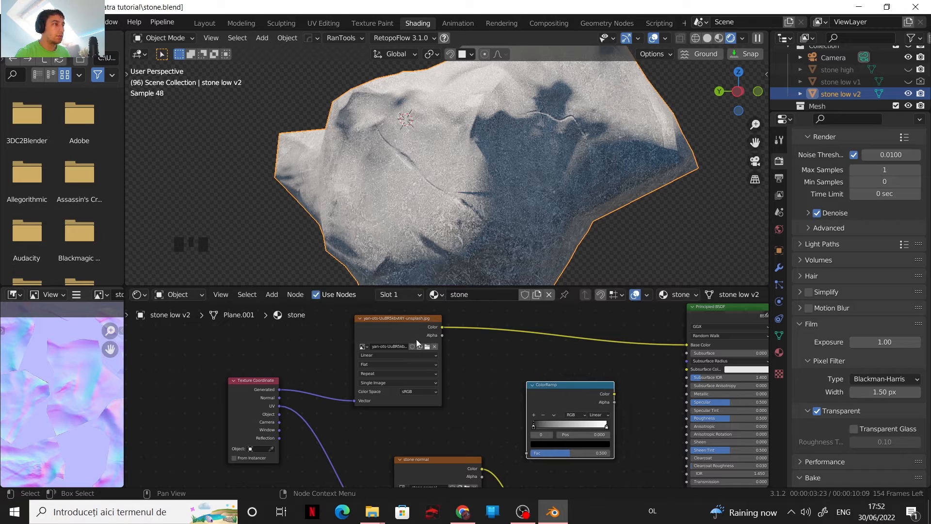
# - Connect the grey photo's Color to the ColorRamp's Fac, preview the ramp and move its black stop to position 0.364
pyautogui.moveTo(439, 326); pyautogui.dragTo(534, 451)
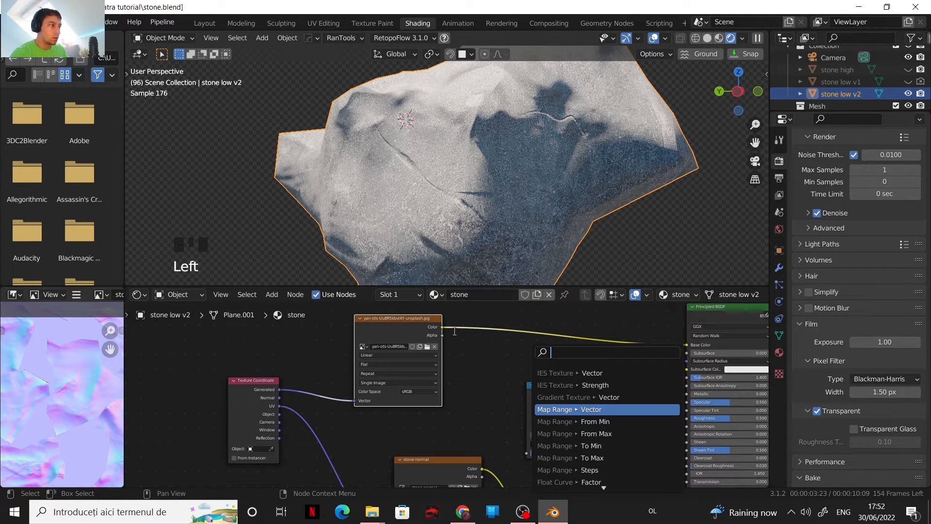
pyautogui.press('Escape')
pyautogui.moveTo(442, 328); pyautogui.dragTo(525, 452)
pyautogui.keyDown('ctrl'); pyautogui.keyDown('shift'); pyautogui.click(557, 385); pyautogui.keyUp('shift'); pyautogui.keyUp('ctrl')
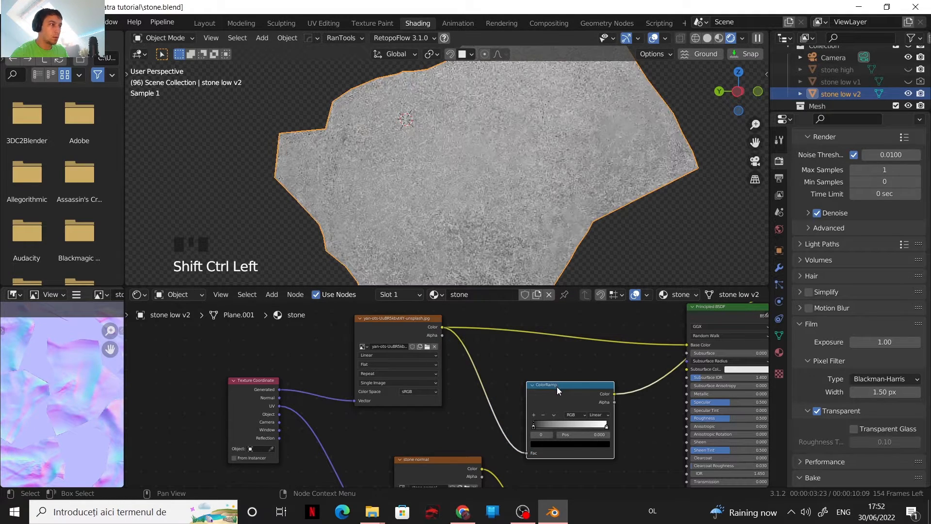
pyautogui.moveTo(548, 368); pyautogui.dragTo(461, 371, button='middle')
pyautogui.scroll(4, 467, 386)
pyautogui.moveTo(428, 406); pyautogui.dragTo(465, 410)
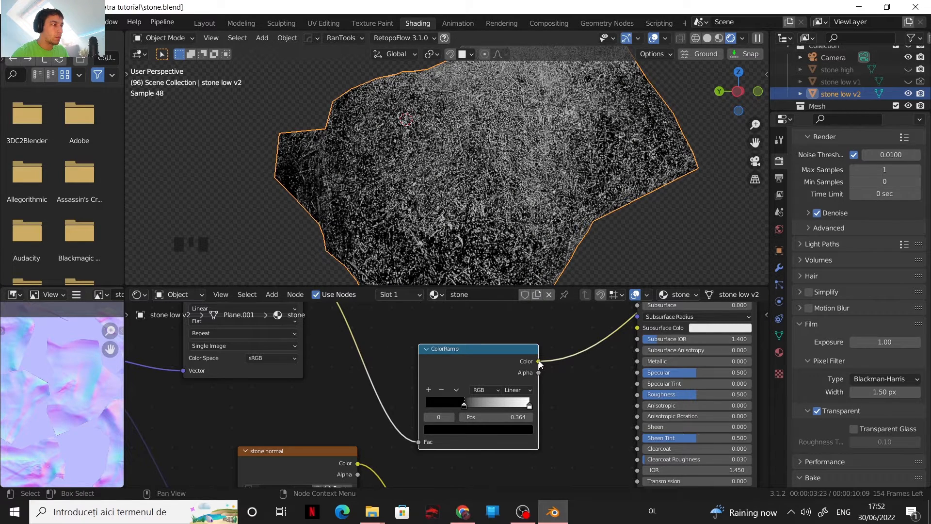
# - Connect the ColorRamp's Color to the Principled BSDF's Roughness and preview the full shader on the stone
pyautogui.moveTo(538, 361); pyautogui.dragTo(638, 395)
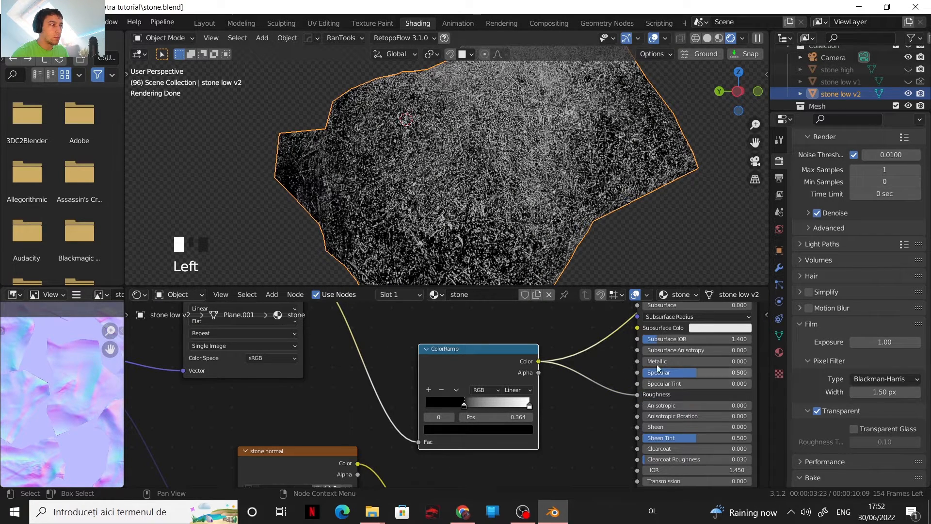
pyautogui.moveTo(647, 350); pyautogui.dragTo(581, 386, button='middle')
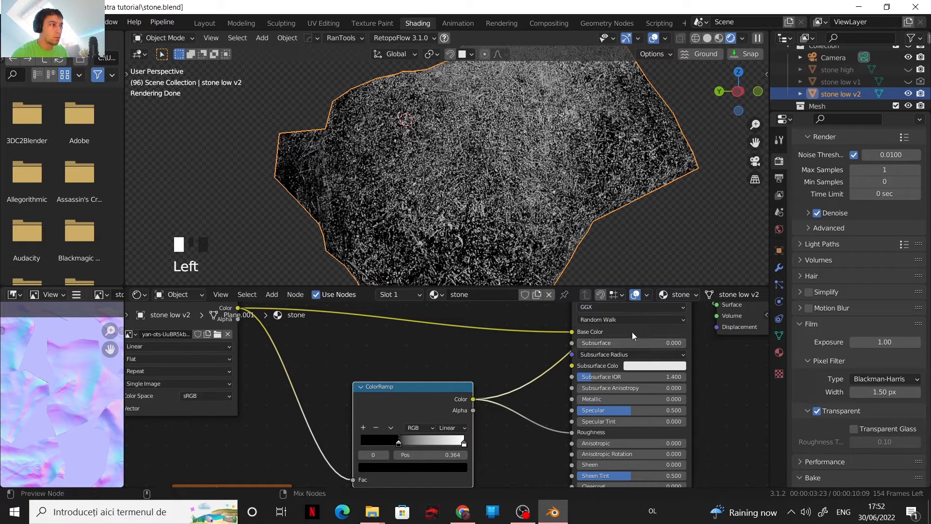
pyautogui.keyDown('ctrl'); pyautogui.keyDown('shift'); pyautogui.click(633, 332); pyautogui.keyUp('shift'); pyautogui.keyUp('ctrl')
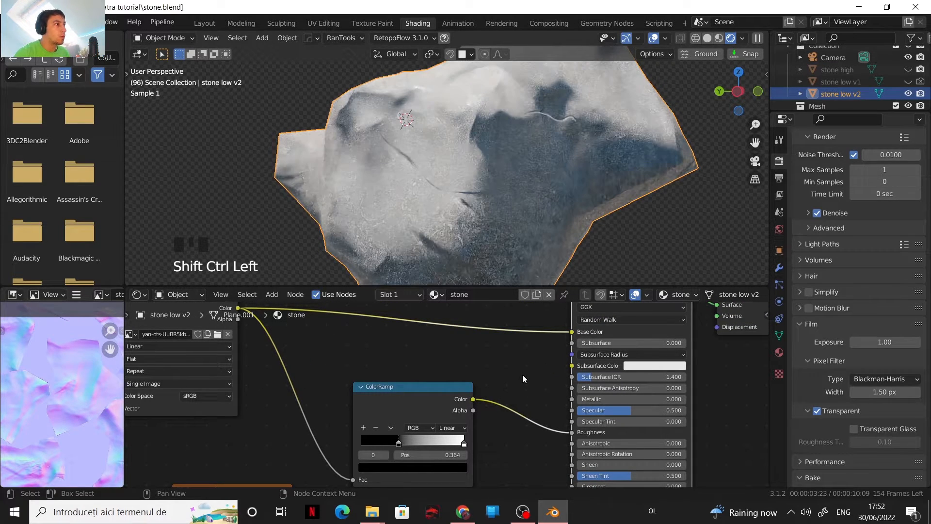
# - Darken the ColorRamp's white stop at position 1.000 to a dark grey
pyautogui.click(461, 444)
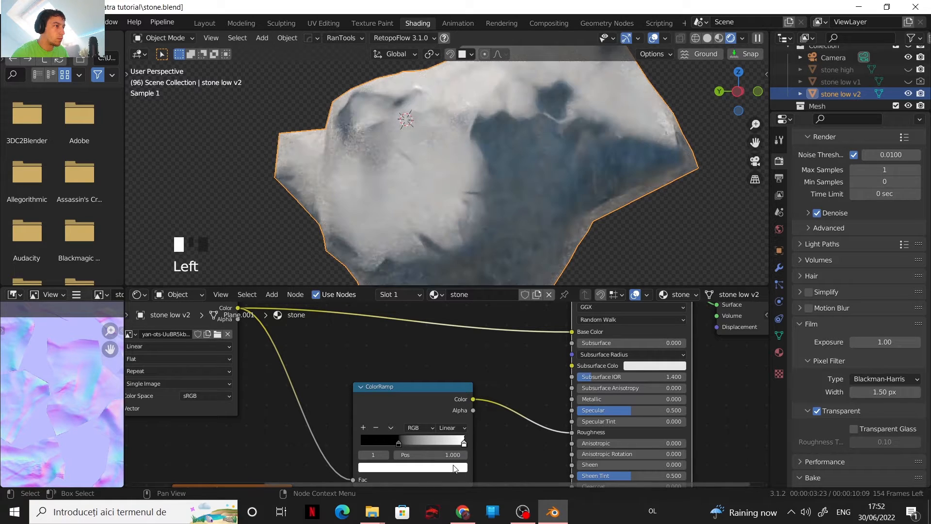
pyautogui.click(456, 467)
pyautogui.click(443, 374)
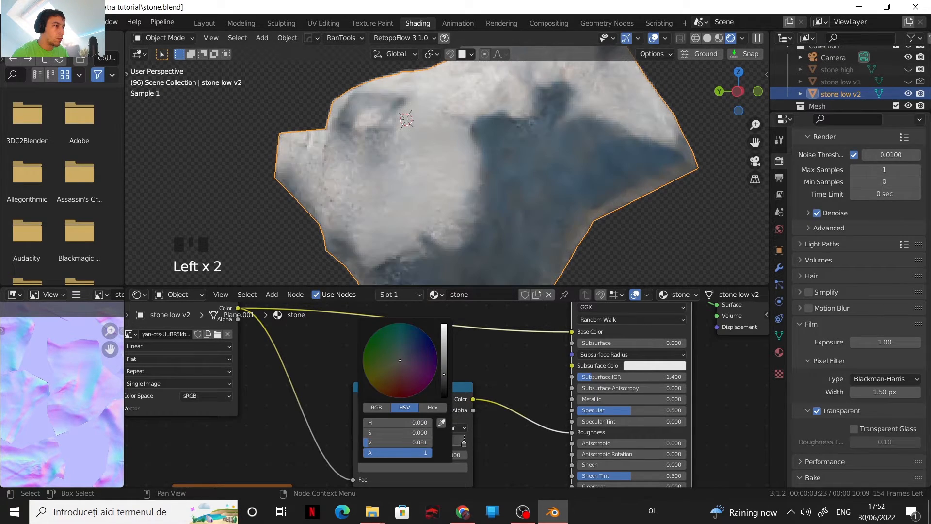
pyautogui.moveTo(444, 374); pyautogui.dragTo(444, 373)
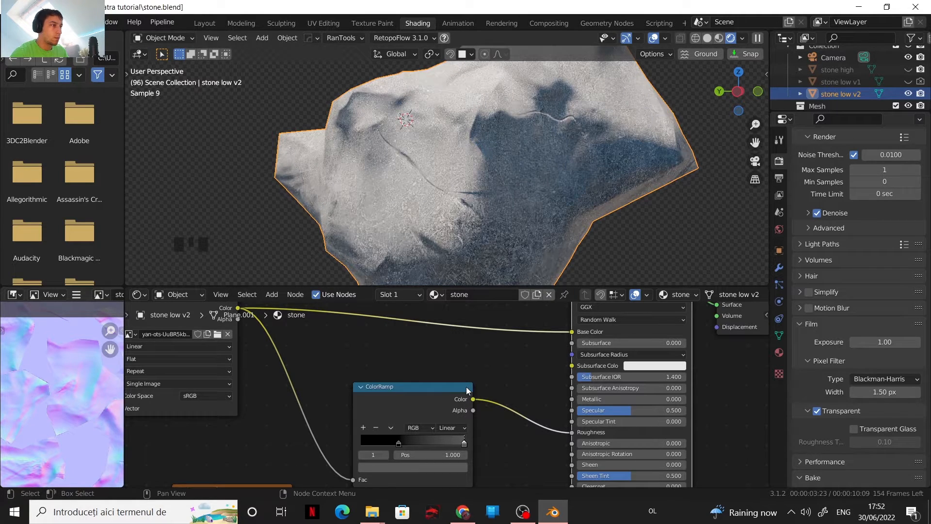
# - Preview the ColorRamp's output on the stone and lighten its black stop at position 0.364 to a very dark grey
pyautogui.keyDown('ctrl'); pyautogui.keyDown('shift'); pyautogui.click(441, 389); pyautogui.keyUp('shift'); pyautogui.keyUp('ctrl')
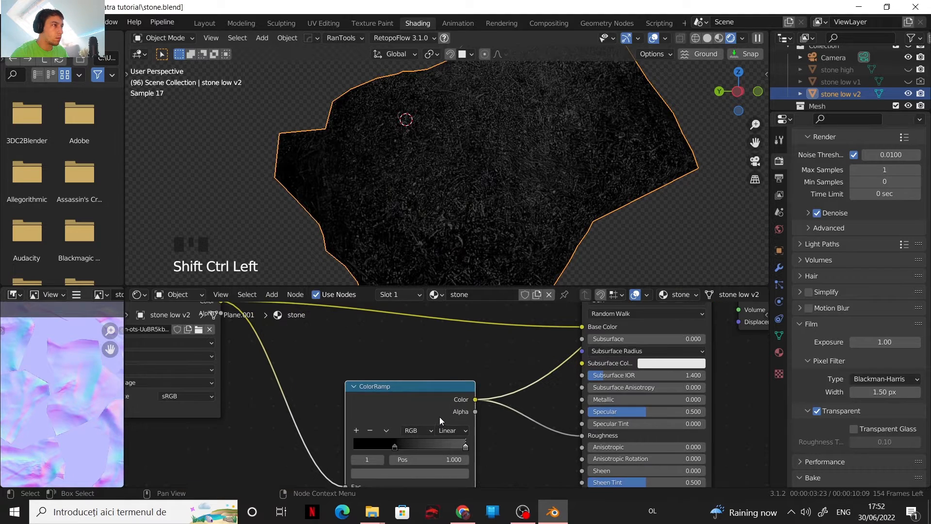
pyautogui.scroll(1, 440, 417)
pyautogui.moveTo(412, 425); pyautogui.dragTo(450, 380, button='middle')
pyautogui.scroll(2, 450, 381)
pyautogui.click(438, 392)
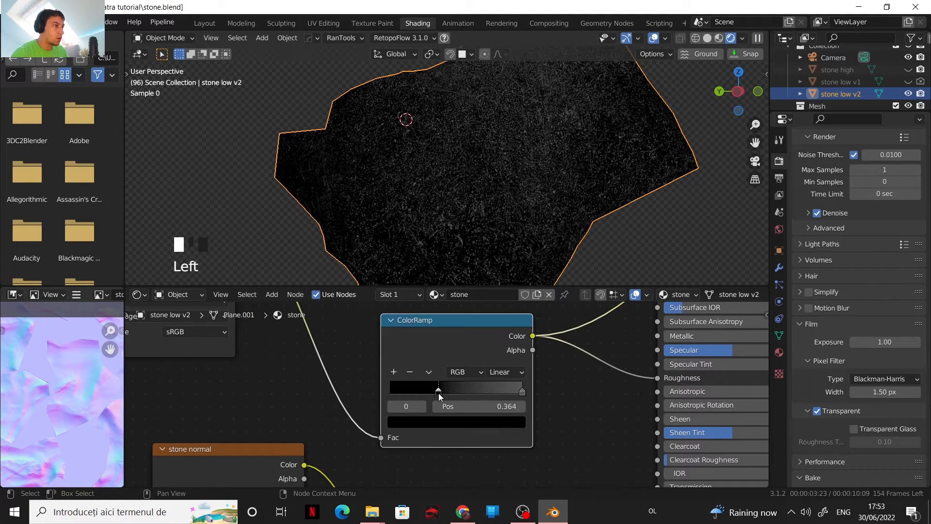
pyautogui.click(452, 420)
pyautogui.moveTo(491, 331); pyautogui.dragTo(496, 328)
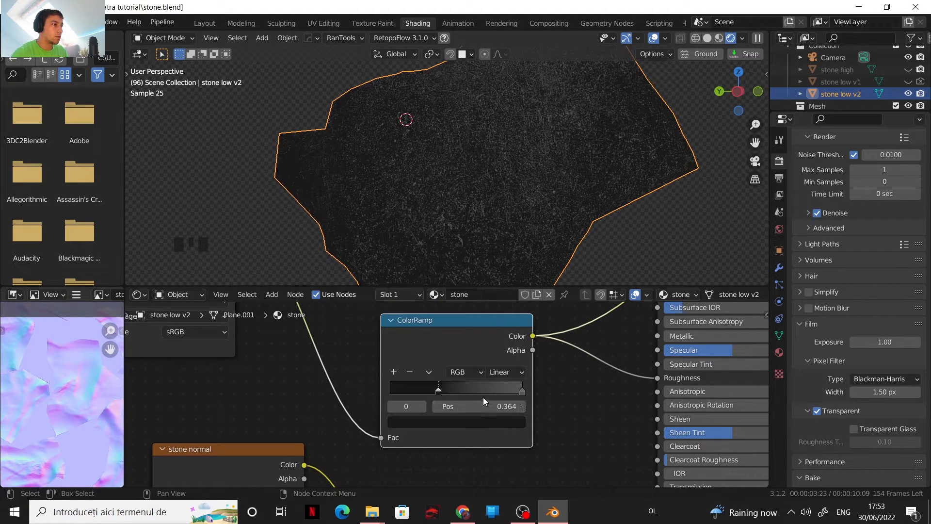
# - Lighten the ColorRamp's white stop to a brightness value of 0.144 and preview the full shader on the stone
pyautogui.click(523, 391)
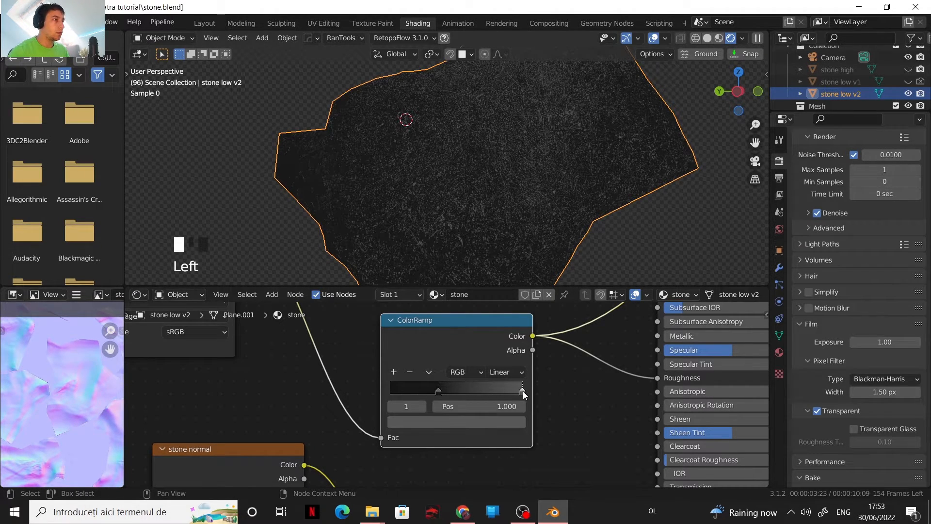
pyautogui.click(507, 421)
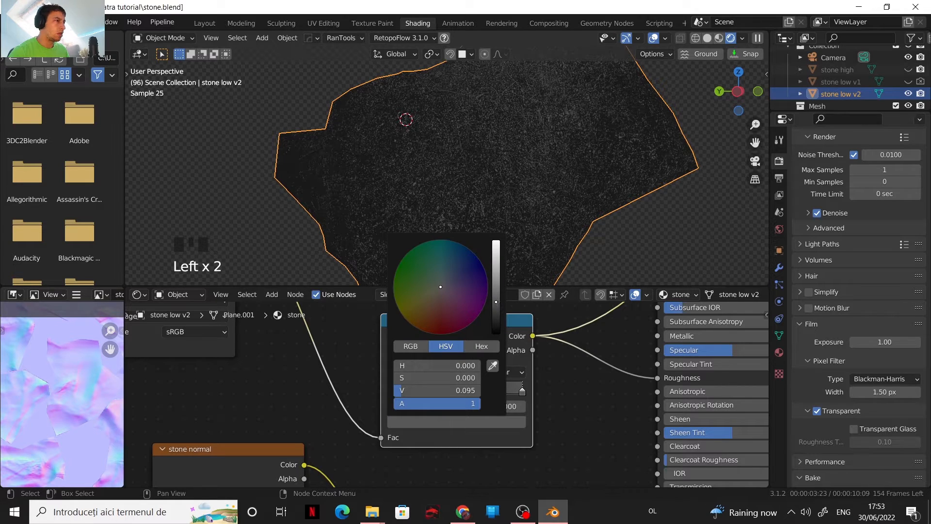
pyautogui.moveTo(497, 302); pyautogui.dragTo(497, 295)
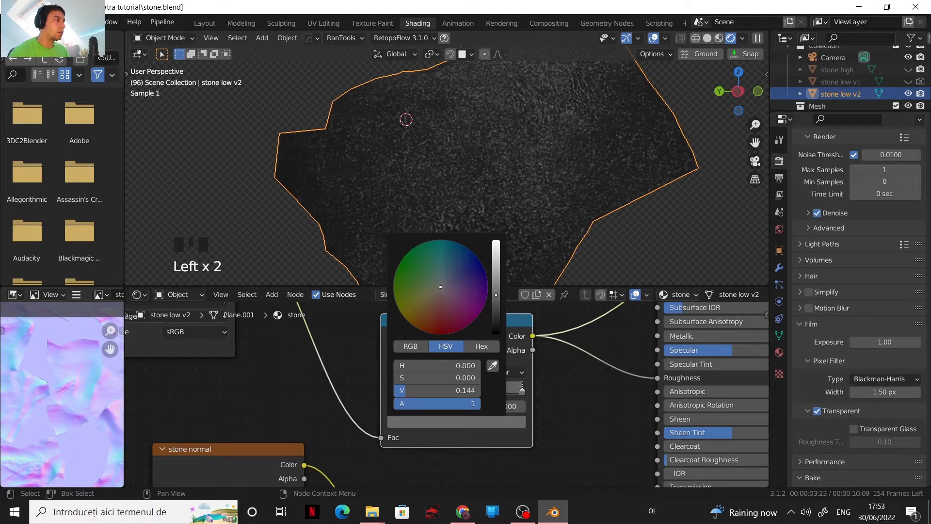
pyautogui.scroll(-2, 578, 376)
pyautogui.moveTo(579, 392); pyautogui.dragTo(487, 442, button='middle')
pyautogui.keyDown('ctrl'); pyautogui.keyDown('shift'); pyautogui.click(609, 313); pyautogui.keyUp('shift'); pyautogui.keyUp('ctrl')
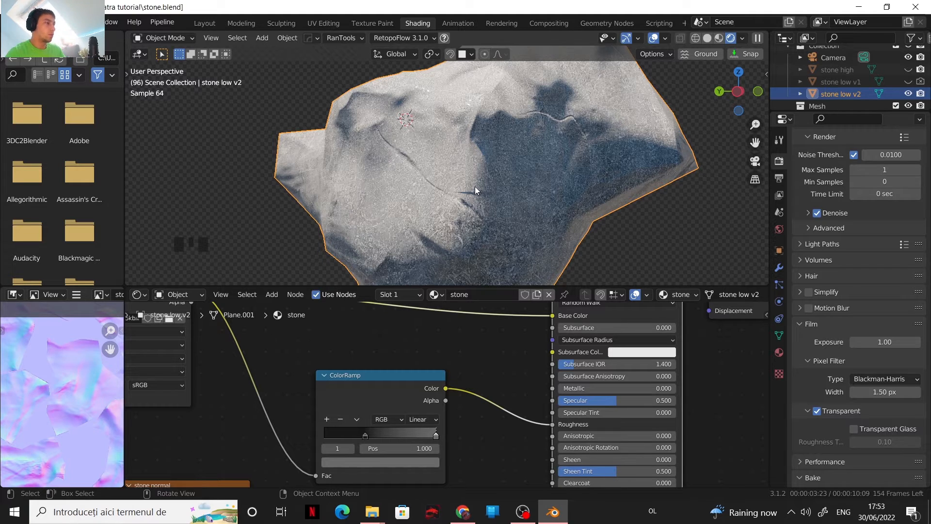
# - Move the ColorRamp's black stop to position 0.480 while checking the stone's surface up close
pyautogui.moveTo(477, 189); pyautogui.dragTo(461, 216, button='middle')
pyautogui.scroll(2, 500, 198)
pyautogui.scroll(1, 500, 195)
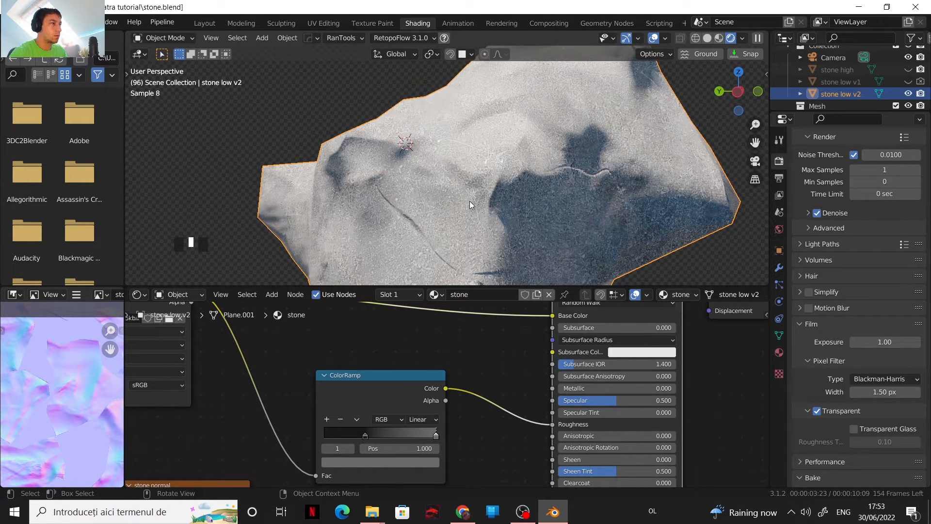
pyautogui.scroll(2, 470, 200)
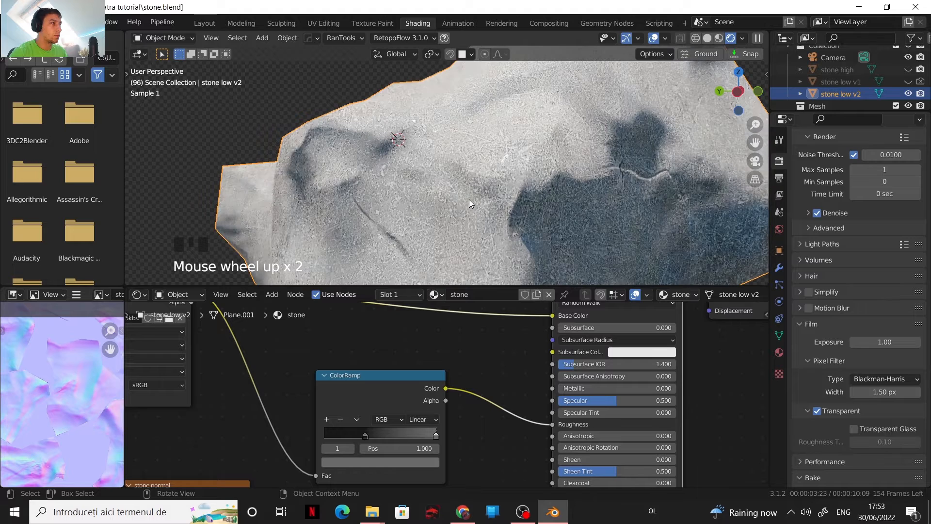
pyautogui.moveTo(464, 193); pyautogui.dragTo(455, 186, button='middle')
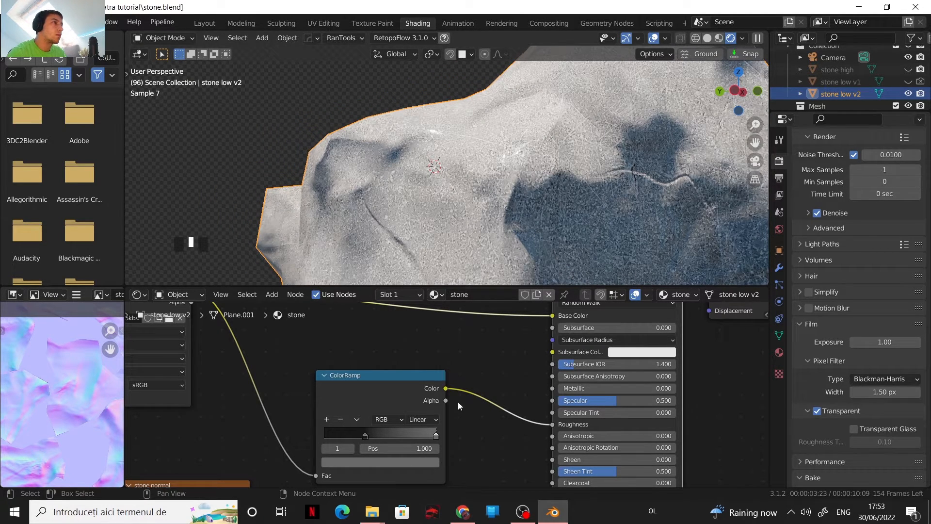
pyautogui.moveTo(366, 435)
pyautogui.mouseDown()
pyautogui.moveTo(406, 433)
pyautogui.moveTo(370, 431)
pyautogui.moveTo(382, 430)
pyautogui.mouseUp()
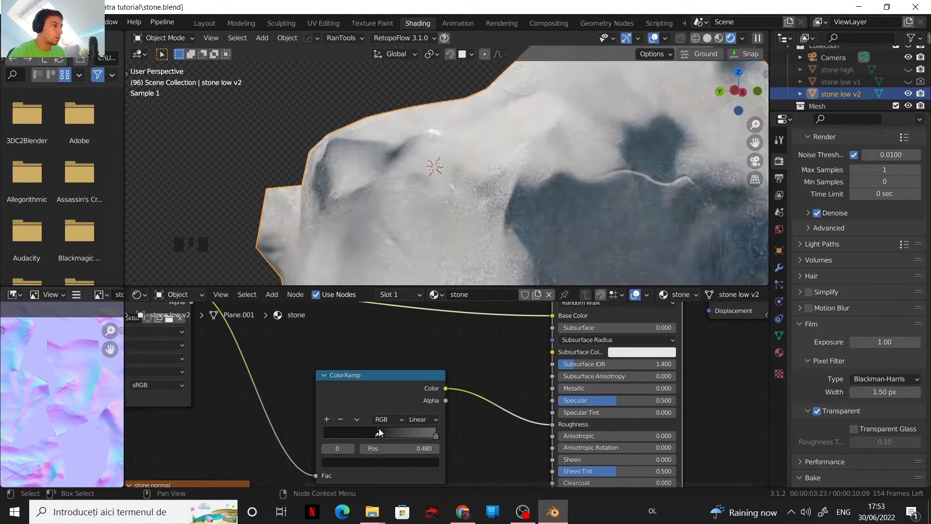
# - With the ColorRamp's output previewed, move its black stop back towards the dark end and darken the white stop to a value of 0.083
pyautogui.keyDown('ctrl'); pyautogui.keyDown('shift'); pyautogui.click(378, 385); pyautogui.keyUp('shift'); pyautogui.keyUp('ctrl')
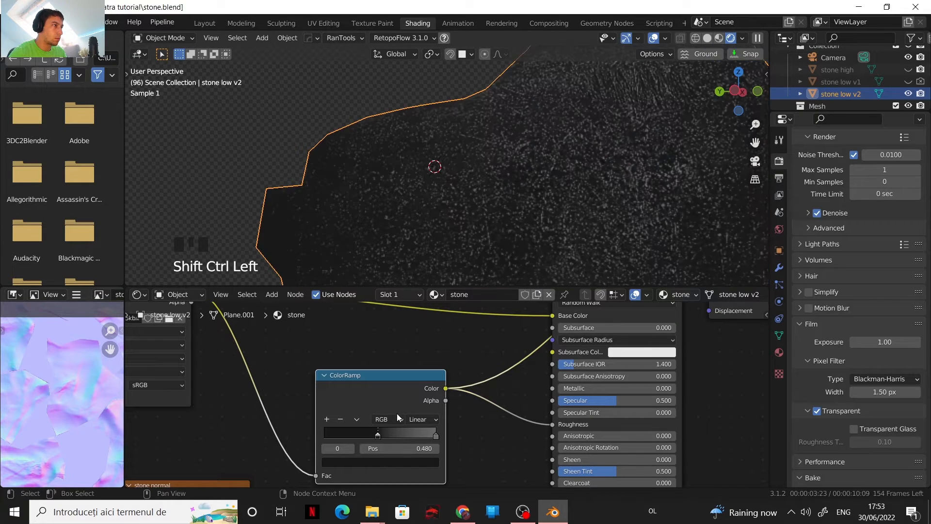
pyautogui.moveTo(370, 437); pyautogui.dragTo(343, 438)
pyautogui.click(436, 435)
pyautogui.click(426, 461)
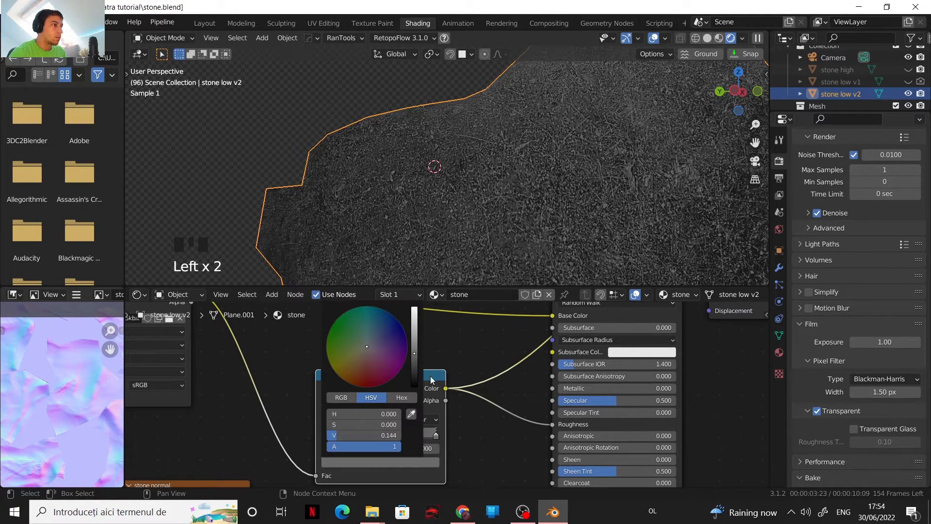
pyautogui.click(415, 356)
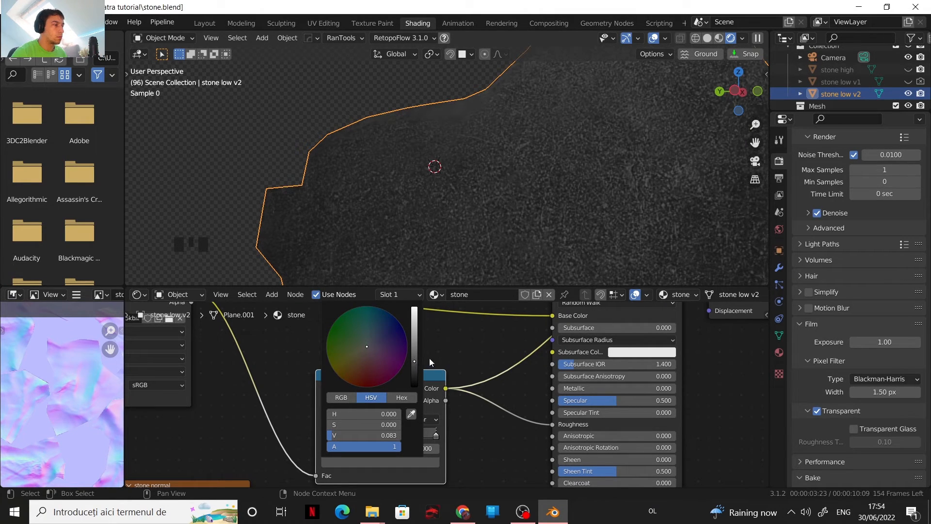
pyautogui.keyDown('ctrl'); pyautogui.keyDown('shift'); pyautogui.click(625, 423); pyautogui.keyUp('shift'); pyautogui.keyUp('ctrl')
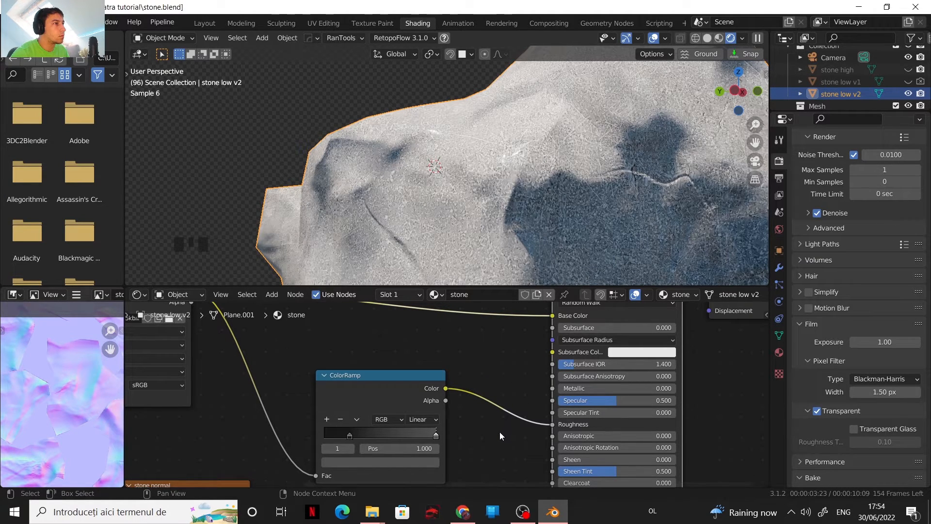
# - Darken the ColorRamp's white stop to a value of 0.020 and preview the ramp's output on the stone
pyautogui.click(429, 460)
pyautogui.moveTo(415, 372); pyautogui.dragTo(415, 374)
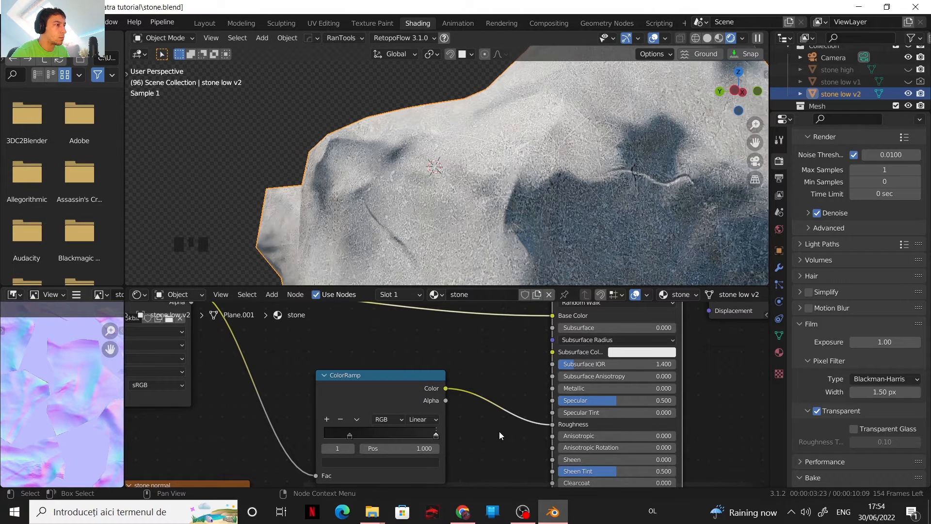
pyautogui.keyDown('ctrl'); pyautogui.keyDown('shift'); pyautogui.click(379, 377); pyautogui.keyUp('shift'); pyautogui.keyUp('ctrl')
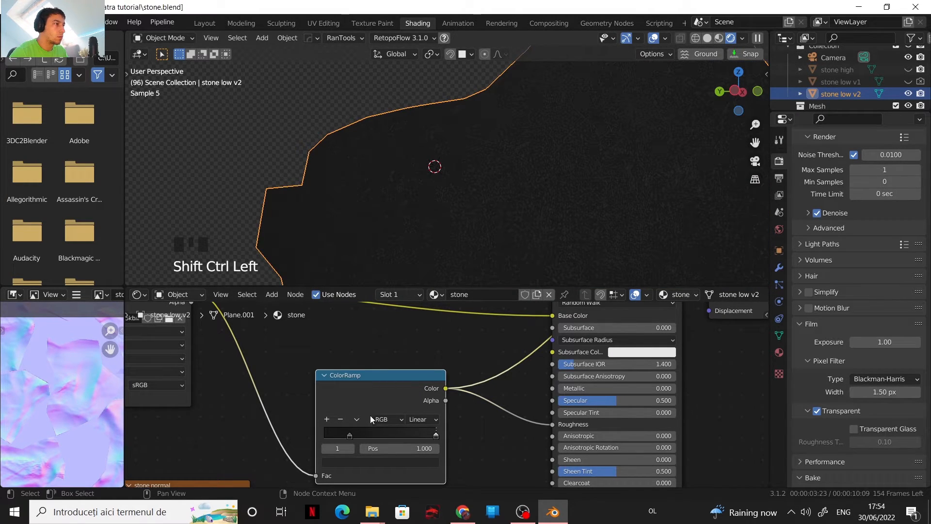
# - Move the ColorRamp's black stop to position 0.084 and lighten it to a dark grey
pyautogui.moveTo(350, 435); pyautogui.dragTo(330, 437)
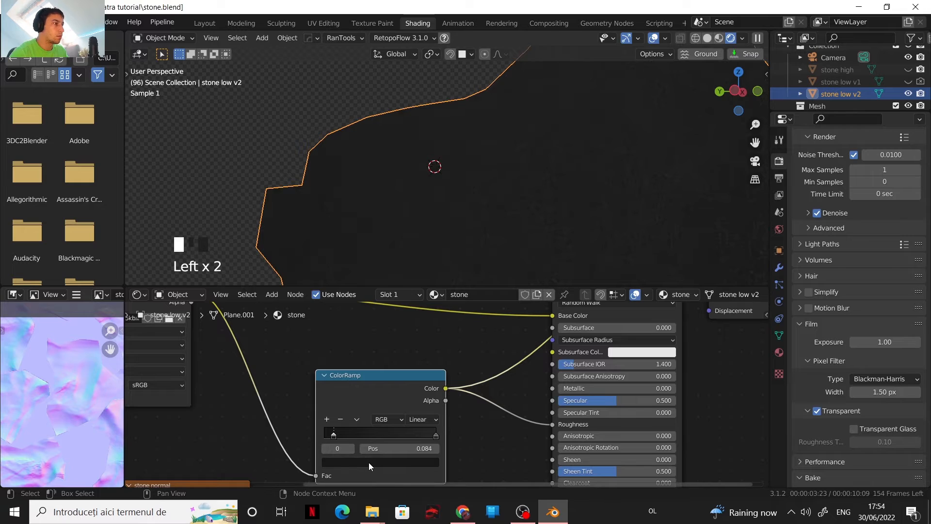
pyautogui.click(369, 462)
pyautogui.moveTo(415, 379); pyautogui.dragTo(415, 365)
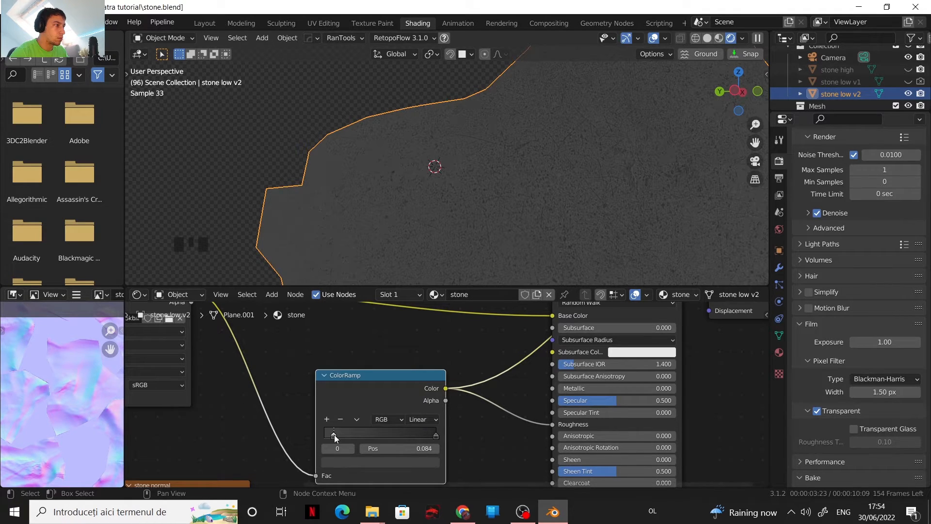
# - Move the ColorRamp's black stop to position 0.207 and darken it to a near-black grey
pyautogui.moveTo(334, 434); pyautogui.dragTo(348, 436)
pyautogui.click(350, 456)
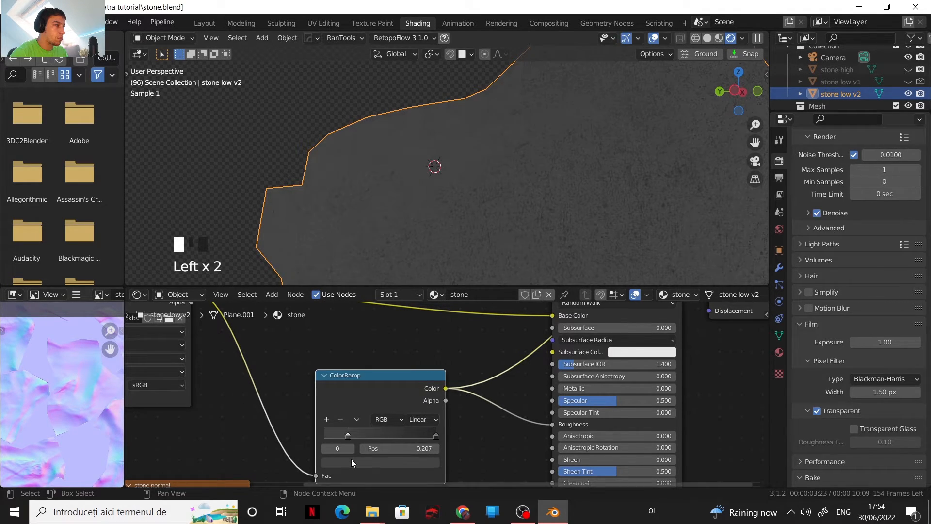
pyautogui.click(415, 379)
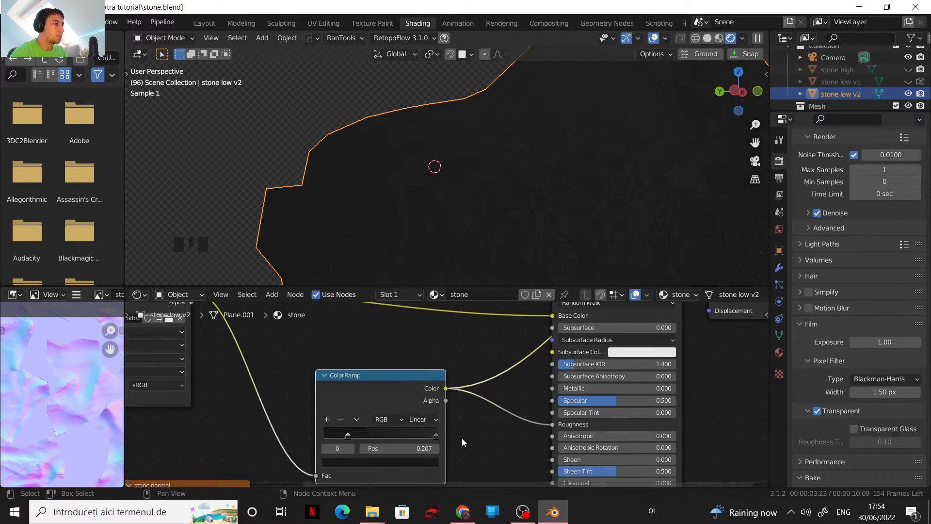
# - Lighten the ColorRamp's white stop to a value of 0.059 and move the black stop to position 0.502
pyautogui.click(437, 435)
pyautogui.click(435, 458)
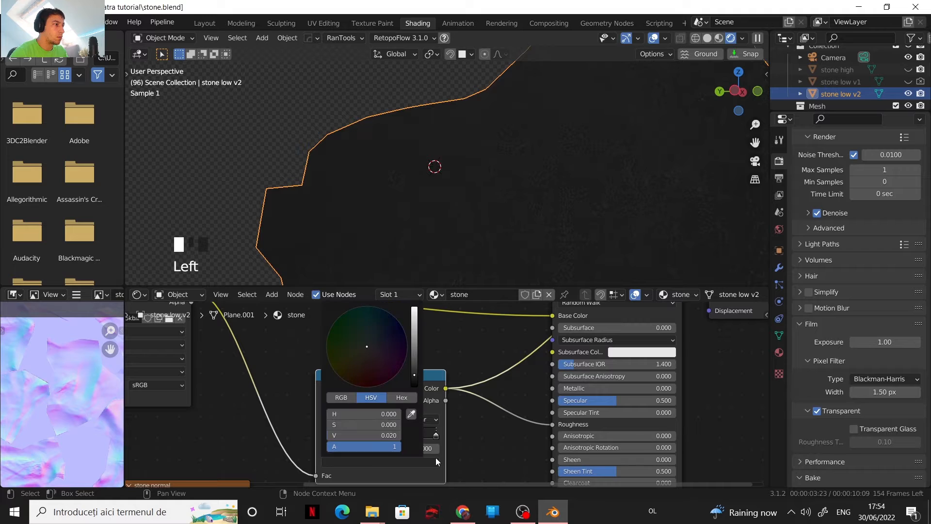
pyautogui.click(414, 369)
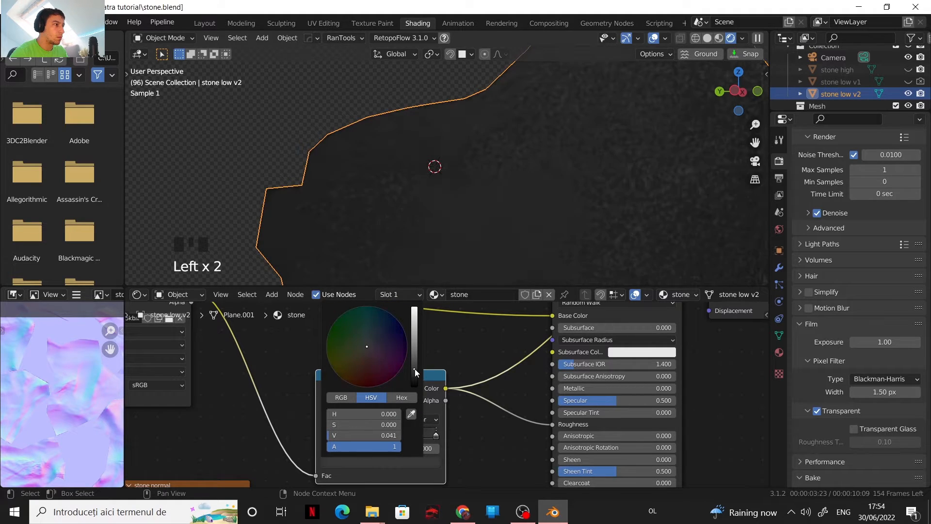
pyautogui.click(415, 364)
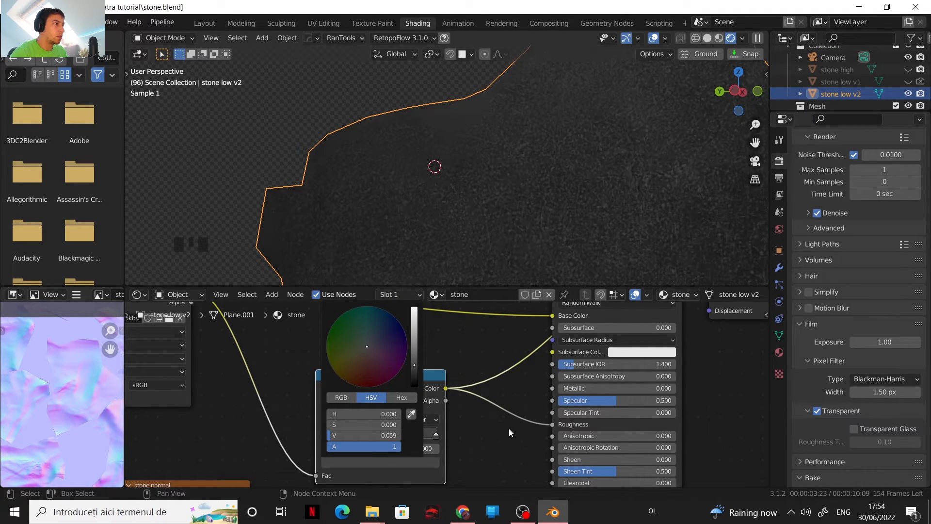
pyautogui.moveTo(348, 436); pyautogui.dragTo(385, 433)
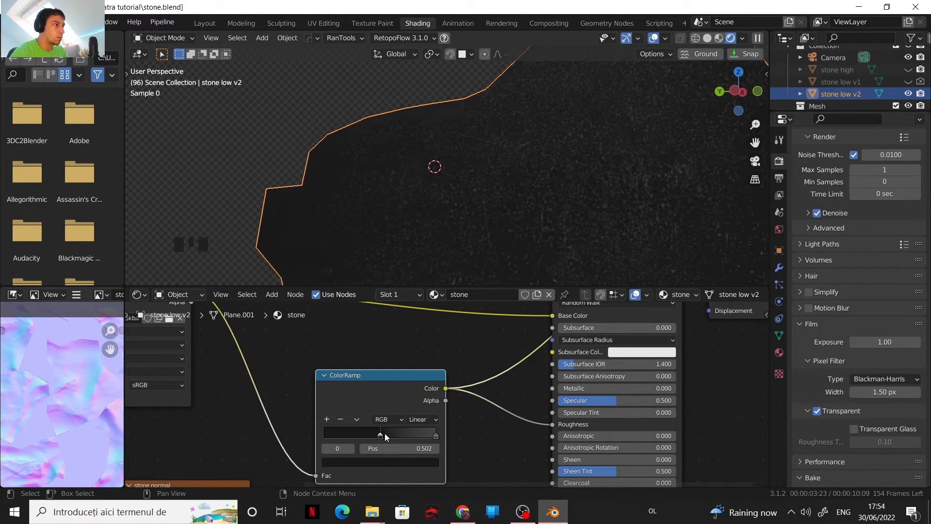
# - Preview the full shader and insert a Bump node on the link between the Normal Map and the Principled BSDF
pyautogui.keyDown('ctrl'); pyautogui.keyDown('shift'); pyautogui.click(625, 426); pyautogui.keyUp('shift'); pyautogui.keyUp('ctrl')
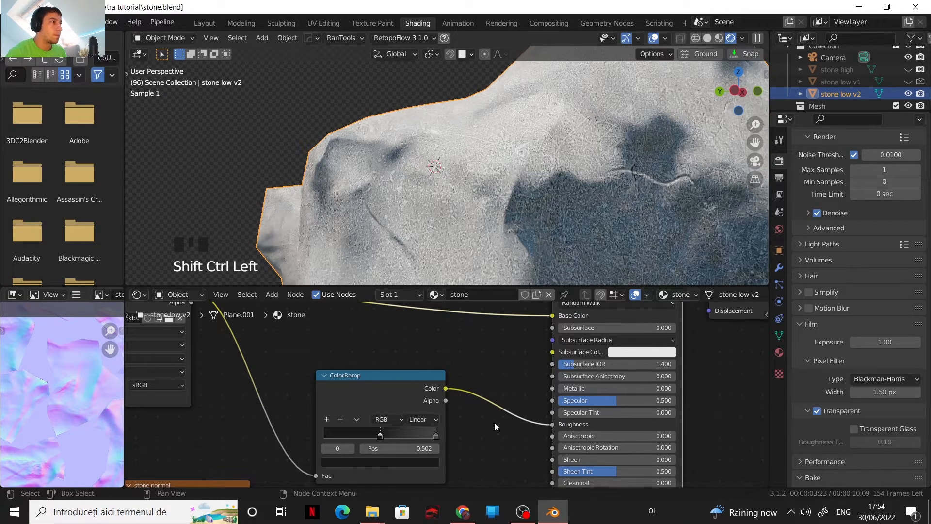
pyautogui.scroll(-3, 494, 423)
pyautogui.moveTo(493, 434); pyautogui.dragTo(564, 353, button='middle')
pyautogui.scroll(-2, 523, 389)
pyautogui.scroll(-2, 551, 430)
pyautogui.hotkey('shift', 'a')
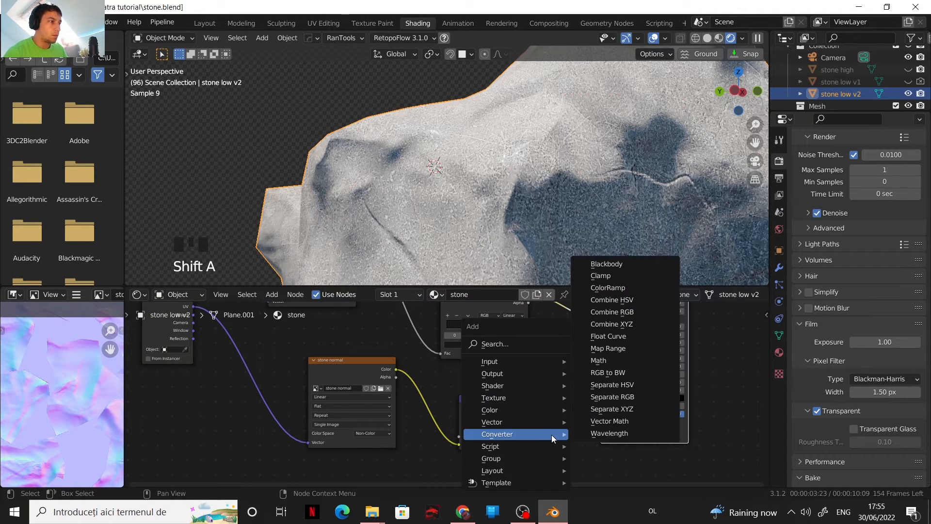
pyautogui.moveTo(559, 421)
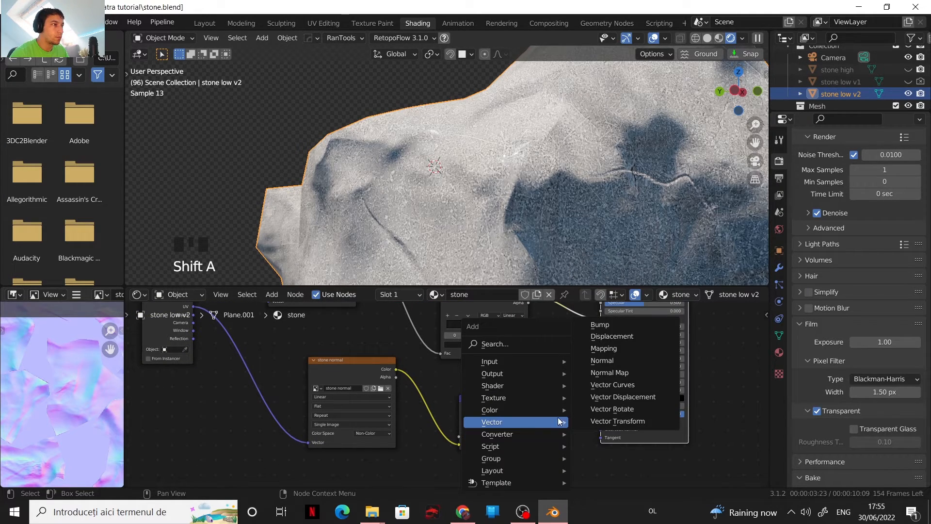
pyautogui.click(611, 328)
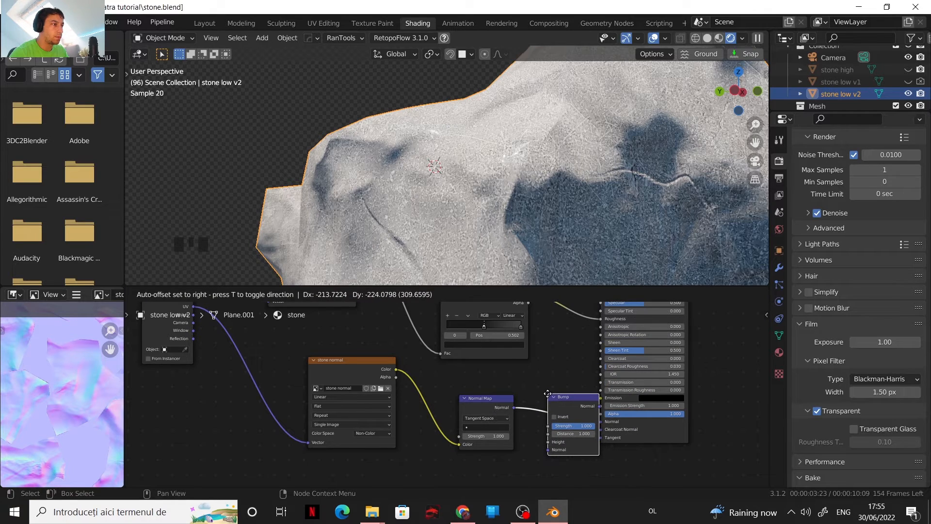
pyautogui.click(546, 392)
# - Connect the ColorRamp's Color output to the Bump node's Height input
pyautogui.moveTo(548, 372); pyautogui.dragTo(577, 374, button='middle')
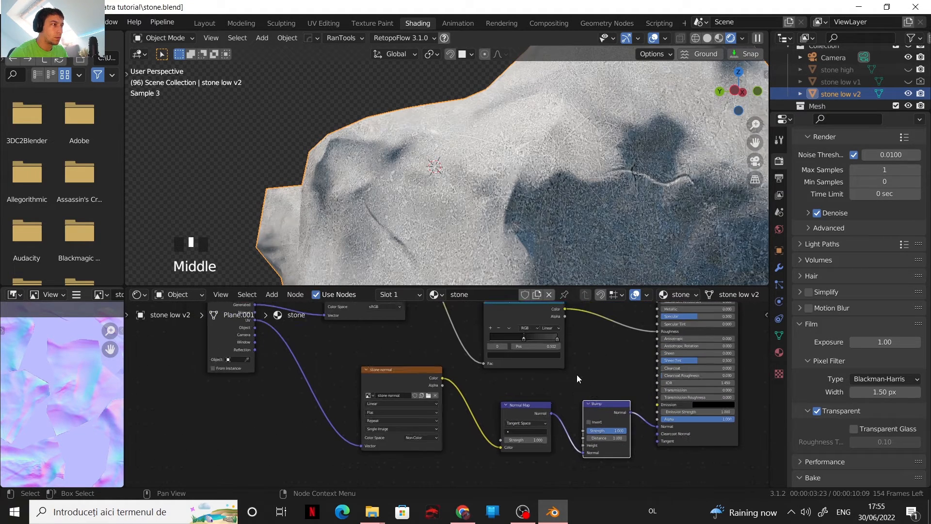
pyautogui.scroll(-2, 517, 313)
pyautogui.moveTo(517, 313); pyautogui.dragTo(579, 445)
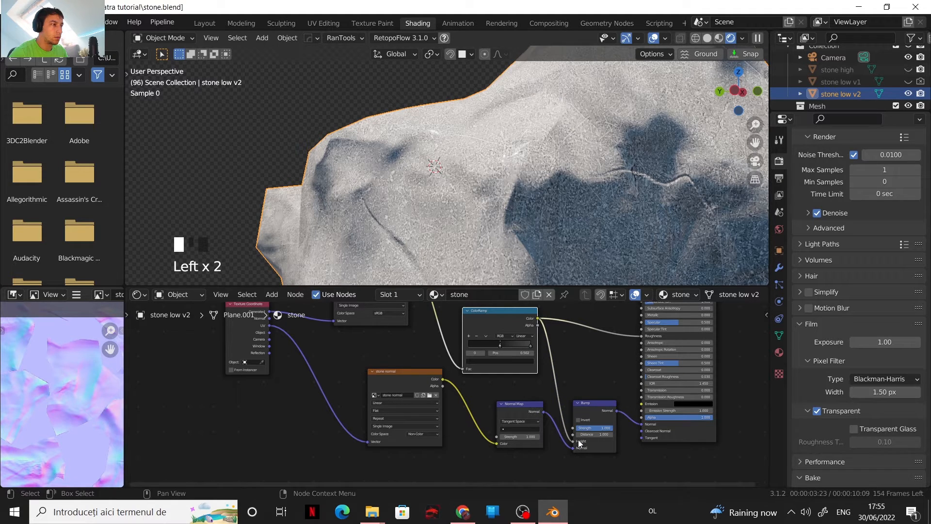
# - Reduce the Bump node's Strength to 0.173
pyautogui.scroll(1, 582, 381)
pyautogui.moveTo(576, 371); pyautogui.dragTo(557, 355, button='middle')
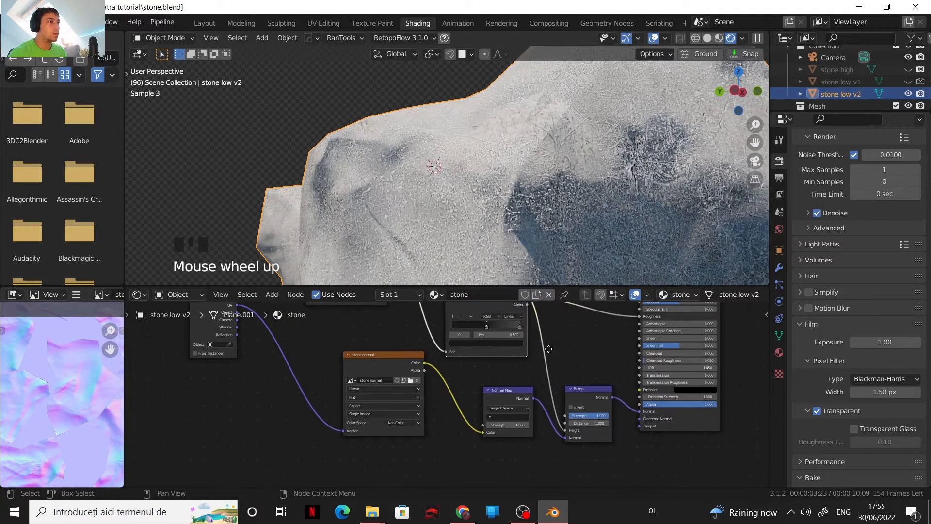
pyautogui.scroll(3, 569, 381)
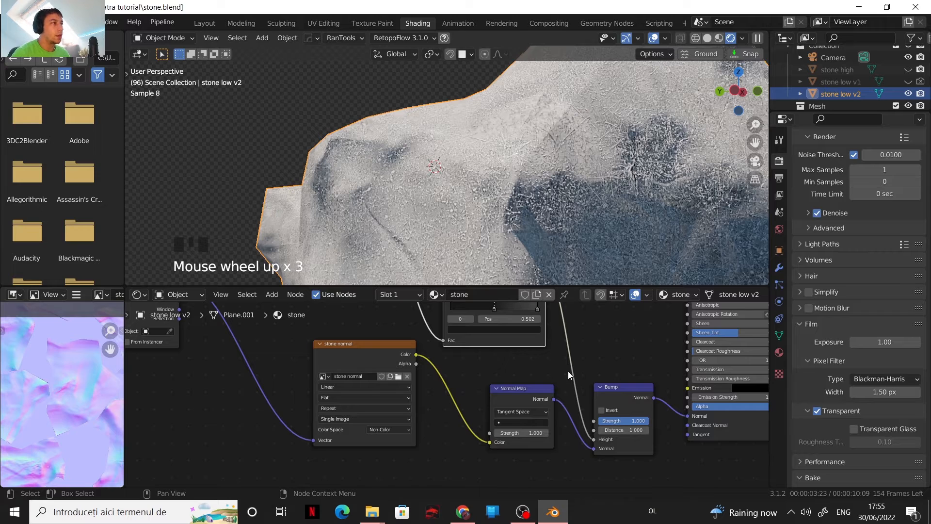
pyautogui.moveTo(572, 363); pyautogui.dragTo(591, 404, button='middle')
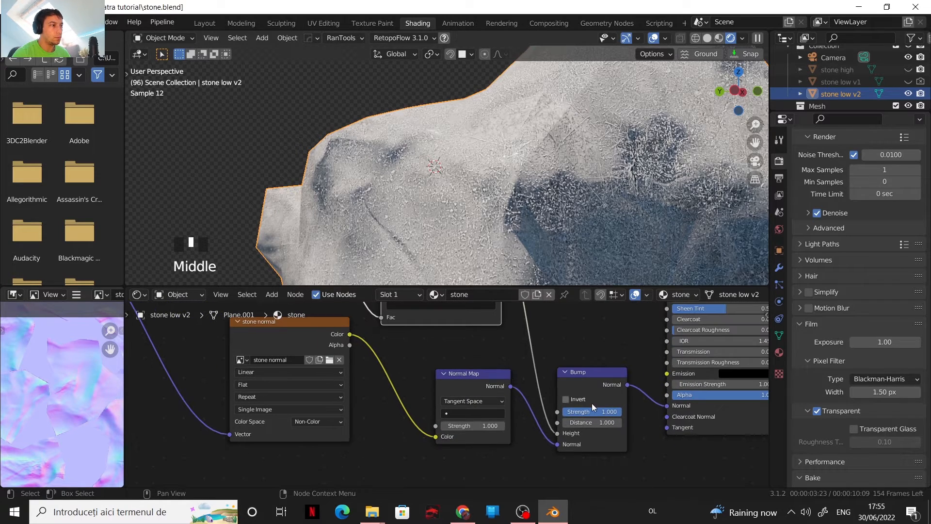
pyautogui.scroll(2, 548, 365)
pyautogui.moveTo(548, 364); pyautogui.dragTo(518, 369, button='middle')
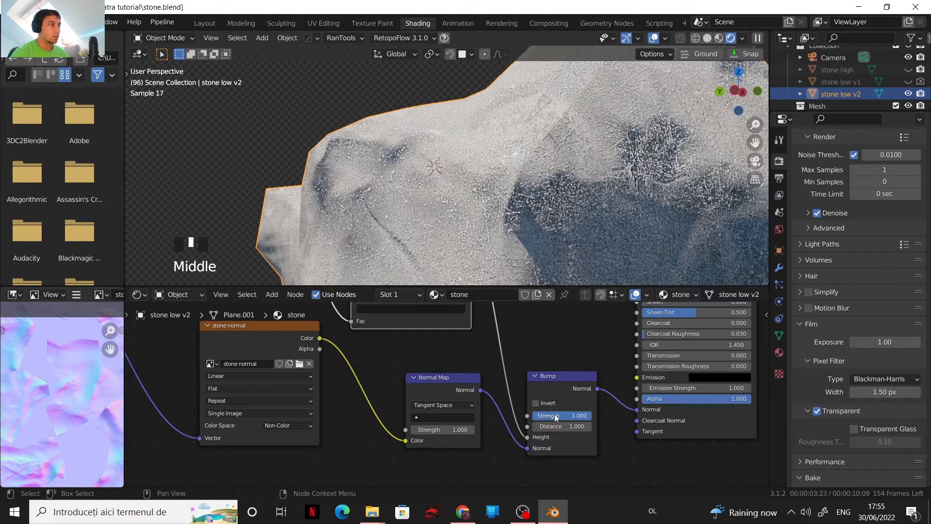
pyautogui.moveTo(555, 417); pyautogui.dragTo(499, 417)
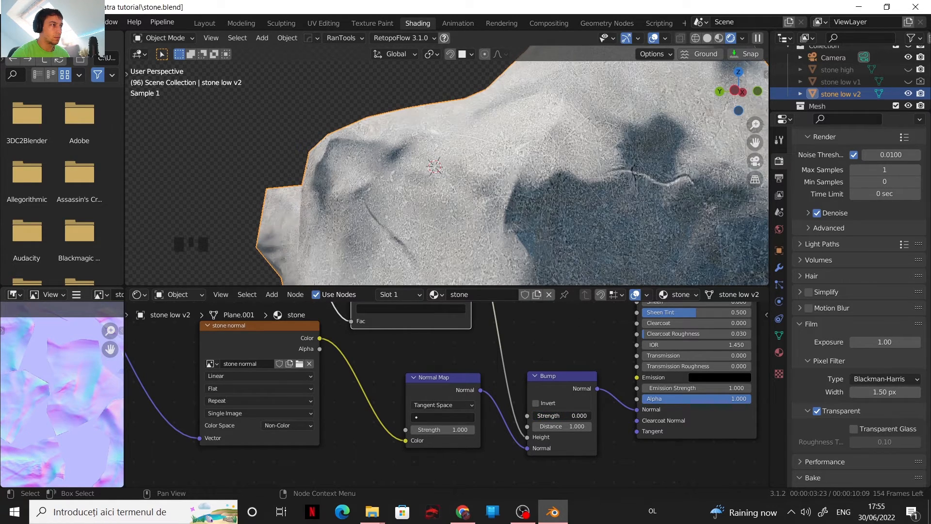
pyautogui.moveTo(563, 417); pyautogui.dragTo(568, 416)
# - Set the Bump node's Strength to 0.4
pyautogui.scroll(4, 505, 205)
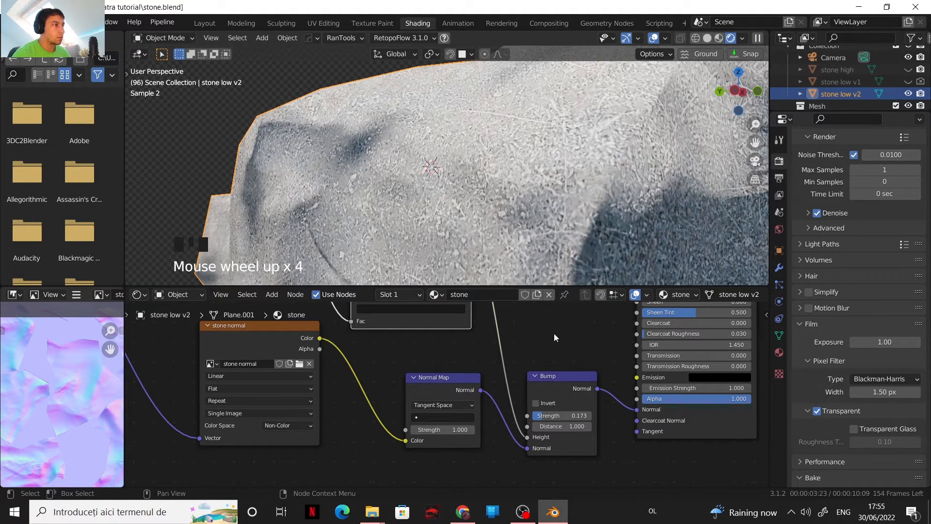
pyautogui.click(575, 416)
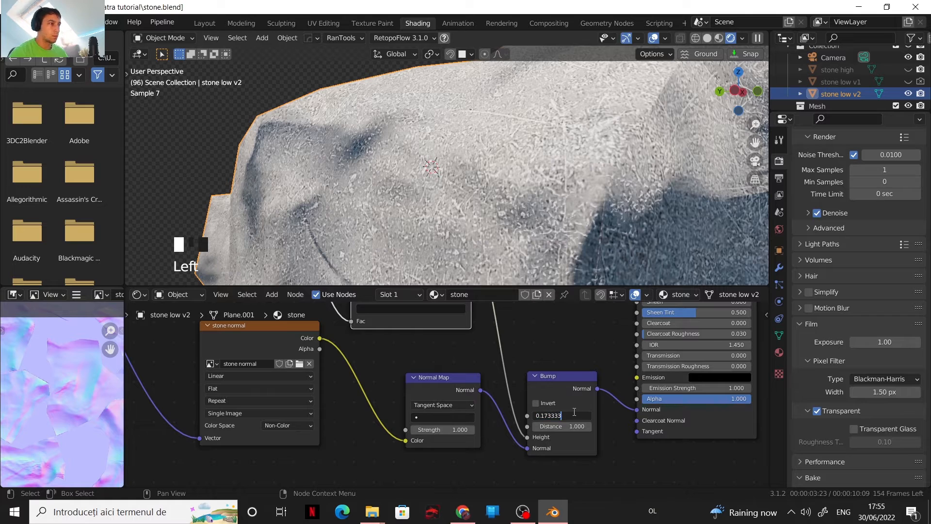
pyautogui.press('BackSpace')
pyautogui.press('BackSpace')
pyautogui.press('BackSpace')
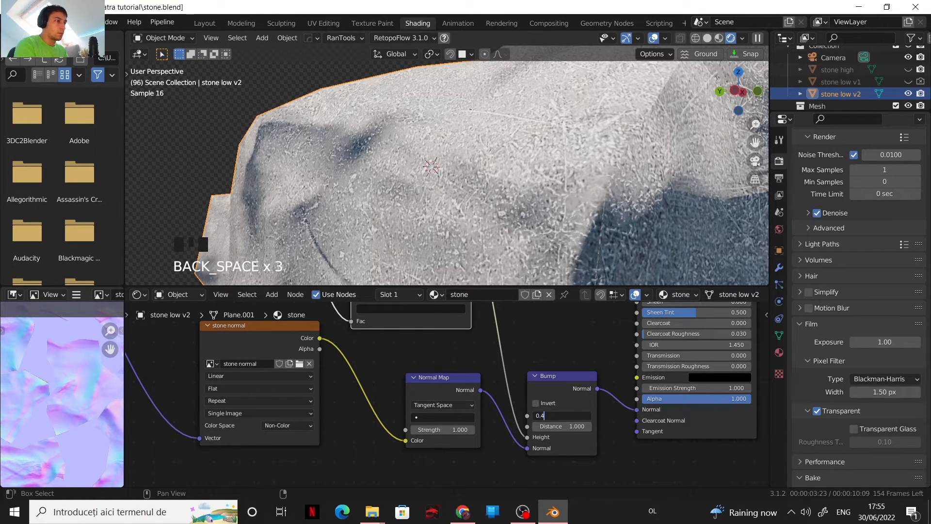
pyautogui.press('Return')
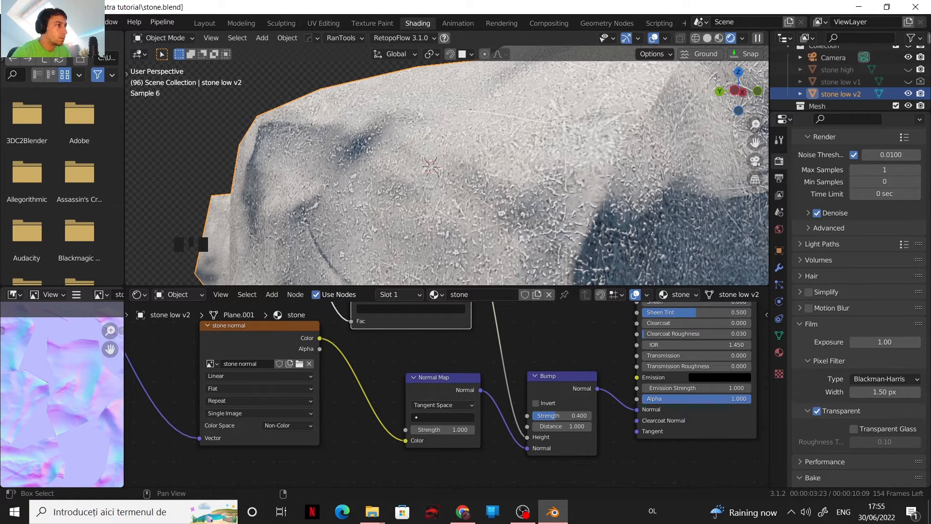
# - Return the shading viewport to Solid display and view the stone in the Layout workspace with Rendered shading
pyautogui.scroll(-7, 466, 177)
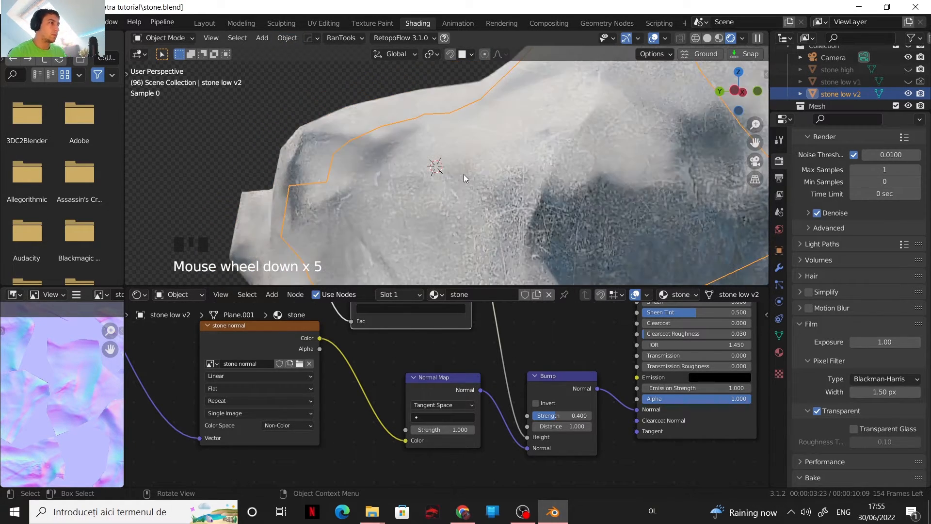
pyautogui.scroll(-3, 473, 188)
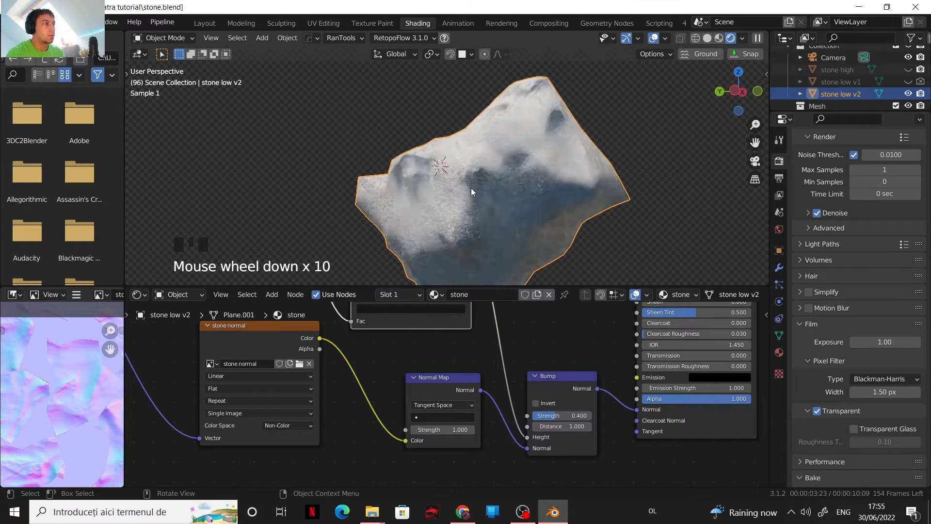
pyautogui.scroll(-2, 467, 188)
pyautogui.moveTo(467, 188); pyautogui.dragTo(493, 200, button='middle')
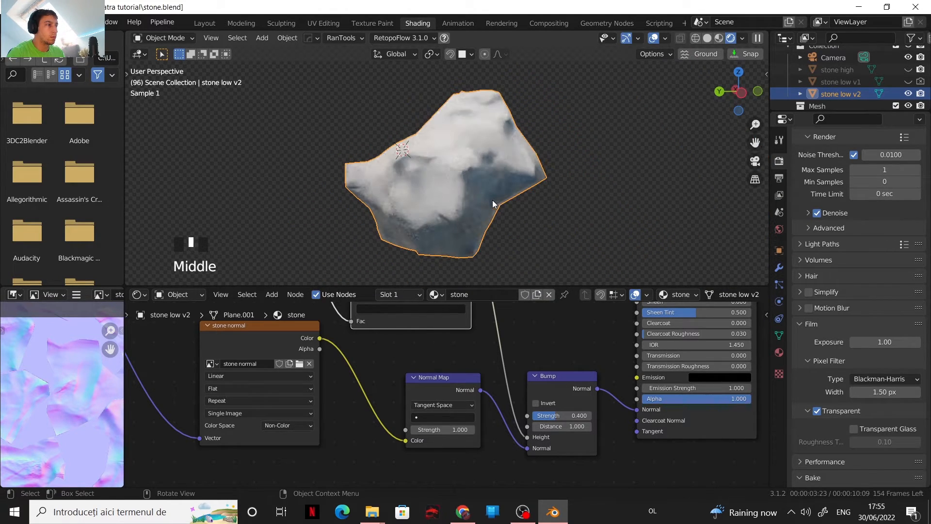
pyautogui.click(709, 40)
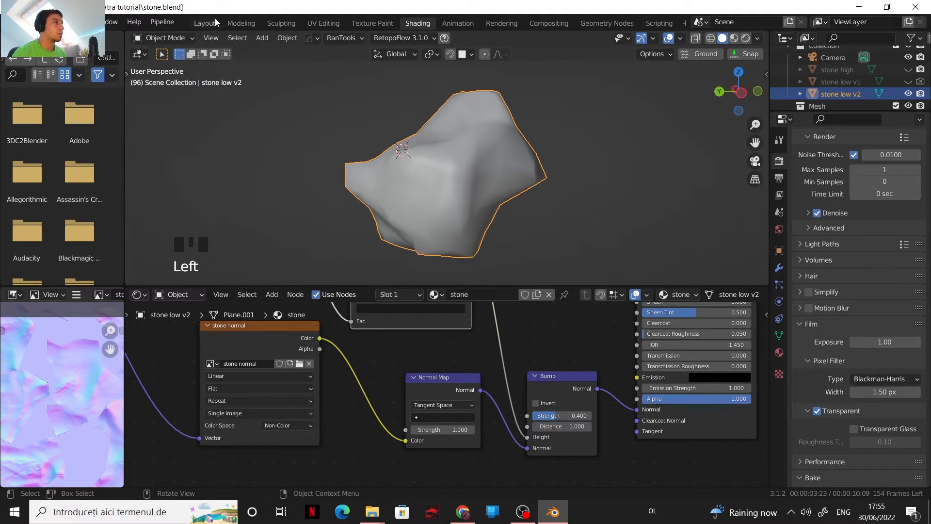
pyautogui.click(217, 21)
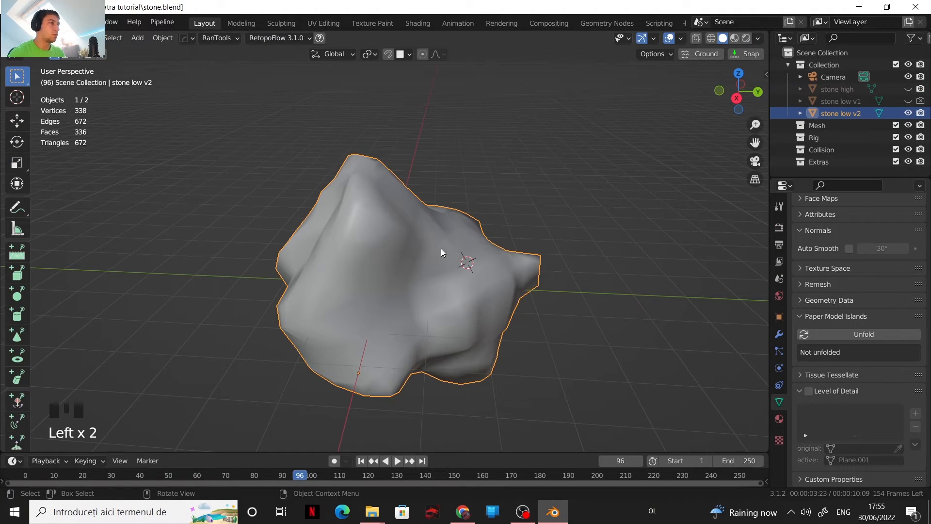
pyautogui.scroll(1, 498, 281)
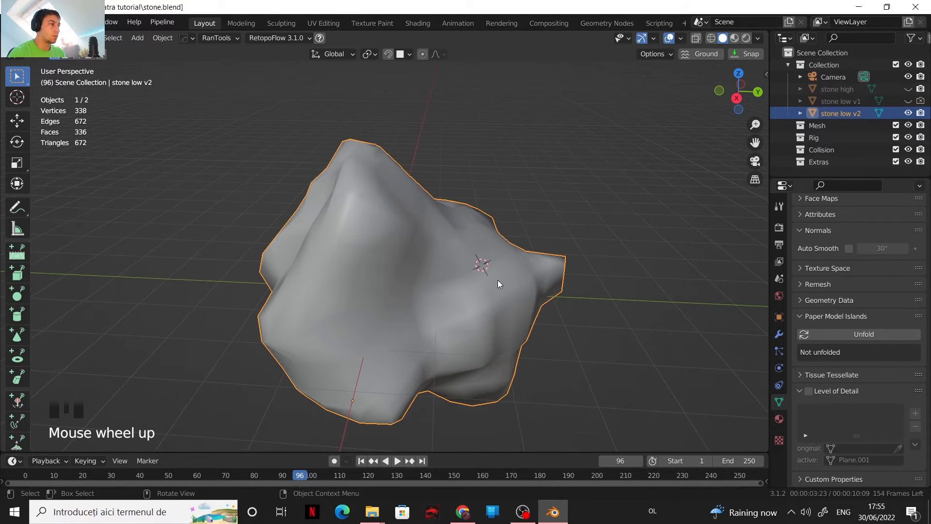
pyautogui.moveTo(498, 280)
pyautogui.keyDown('shift'); pyautogui.mouseDown(button='middle')
pyautogui.moveTo(471, 234)
pyautogui.moveTo(445, 223)
pyautogui.moveTo(417, 233)
pyautogui.moveTo(432, 221)
pyautogui.moveTo(417, 223)
pyautogui.mouseUp(button='middle'); pyautogui.keyUp('shift')
pyautogui.scroll(1, 533, 160)
pyautogui.click(746, 38)
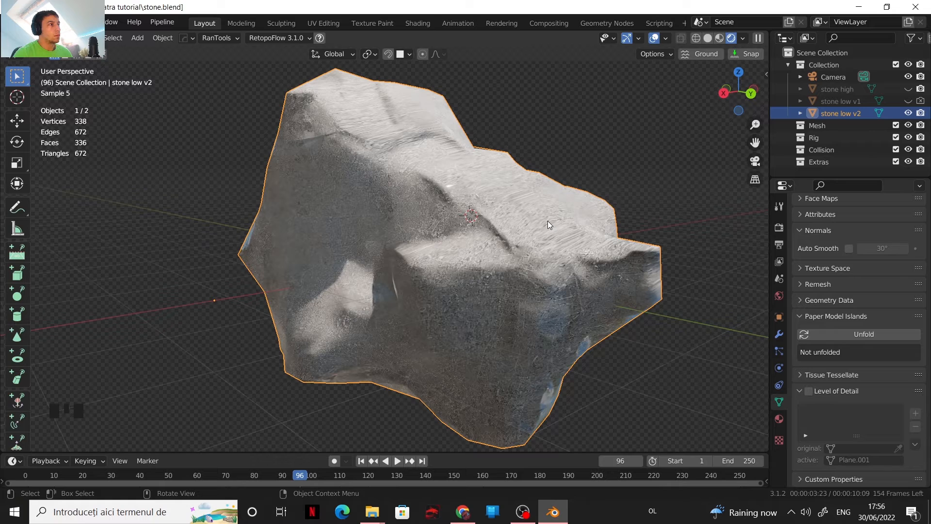
pyautogui.moveTo(546, 220); pyautogui.dragTo(526, 281, button='middle')
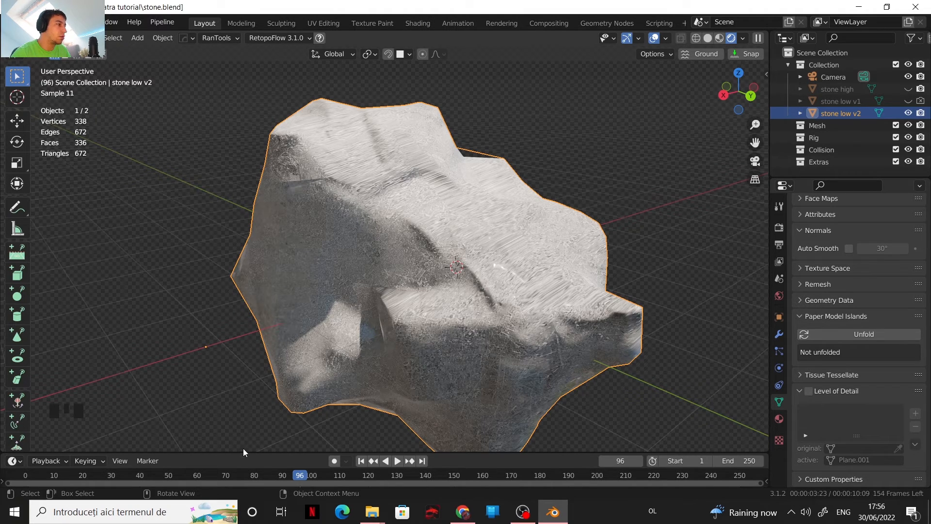
# - Enlarge the timeline area and turn it into a Shader Editor showing the stone material's texture nodes
pyautogui.moveTo(243, 451); pyautogui.dragTo(243, 341)
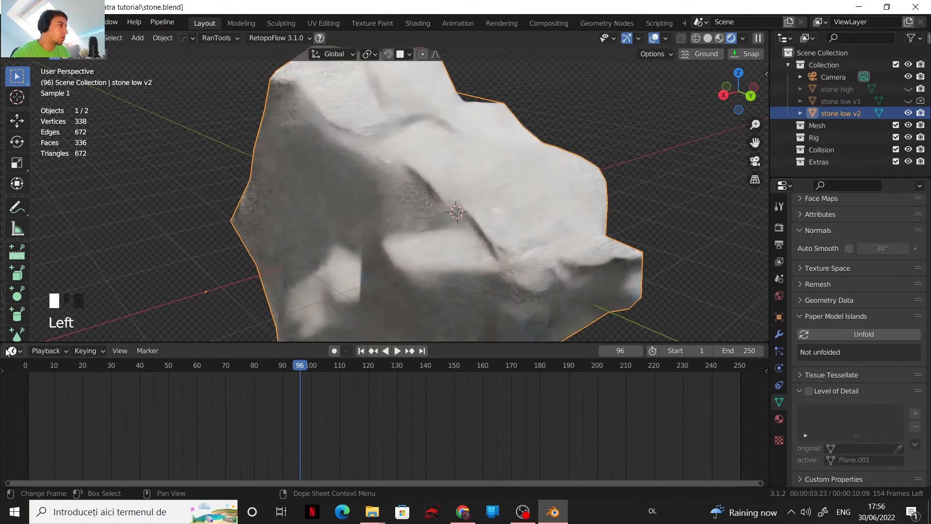
pyautogui.click(12, 351)
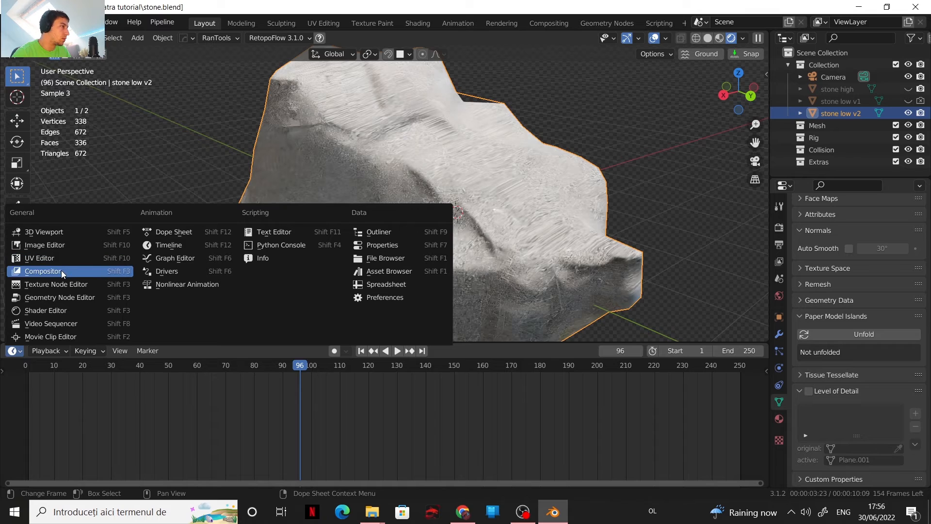
pyautogui.click(54, 311)
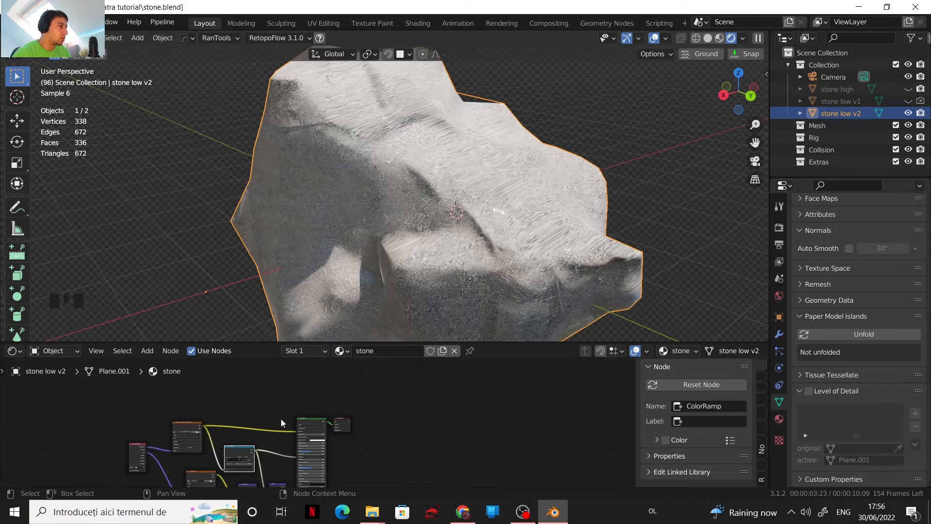
pyautogui.moveTo(298, 403); pyautogui.dragTo(334, 459, button='middle')
pyautogui.scroll(3, 340, 407)
pyautogui.scroll(4, 375, 431)
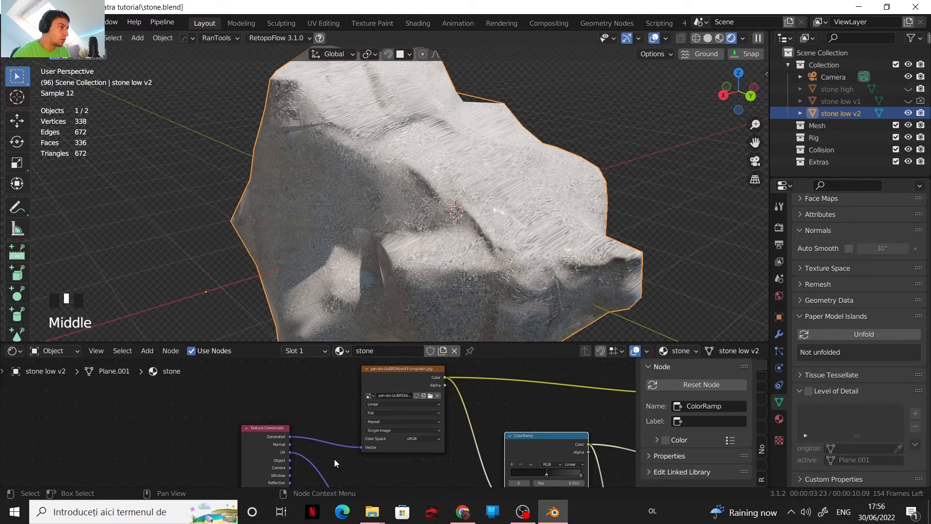
# - Try the Normal, UV and Object texture coordinates in turn as the Vector input of the stone photo texture
pyautogui.click(292, 445)
pyautogui.moveTo(292, 444); pyautogui.dragTo(361, 447)
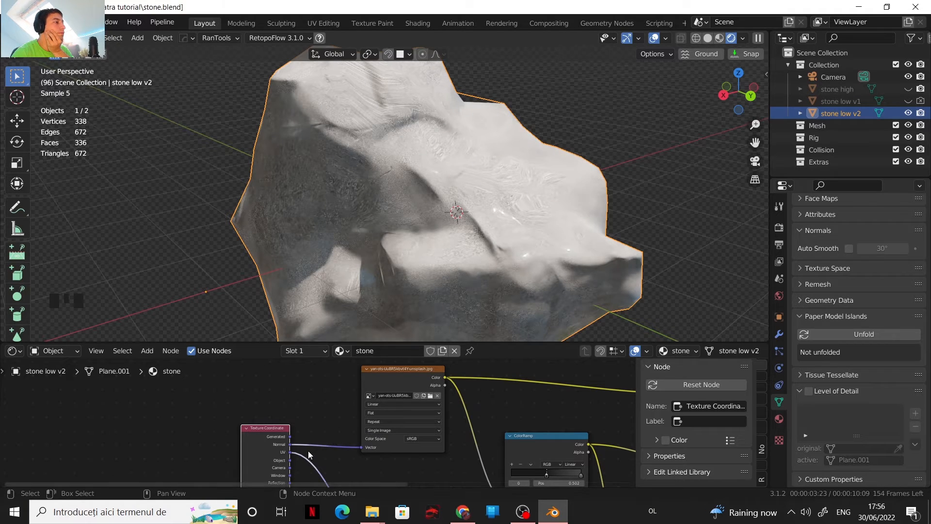
pyautogui.moveTo(312, 453); pyautogui.dragTo(321, 435, button='middle')
pyautogui.moveTo(303, 436); pyautogui.dragTo(371, 432)
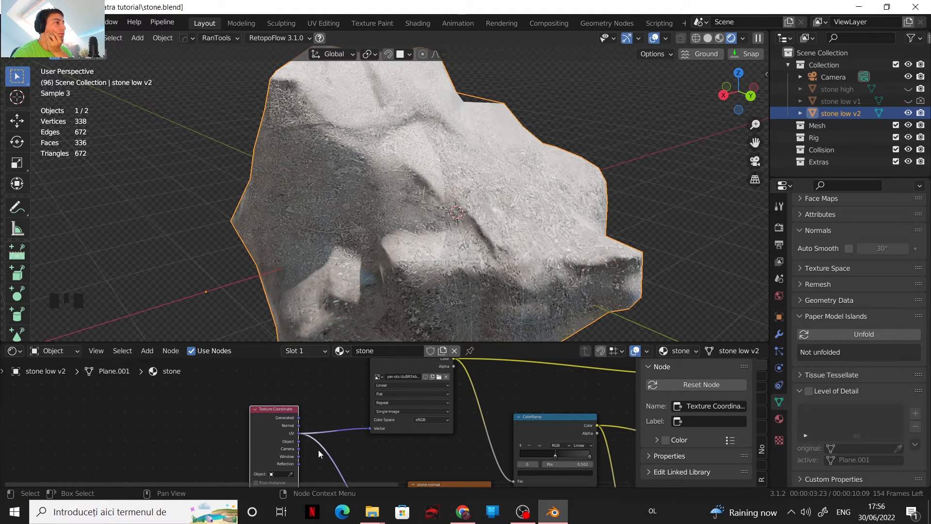
pyautogui.moveTo(299, 445); pyautogui.dragTo(369, 429)
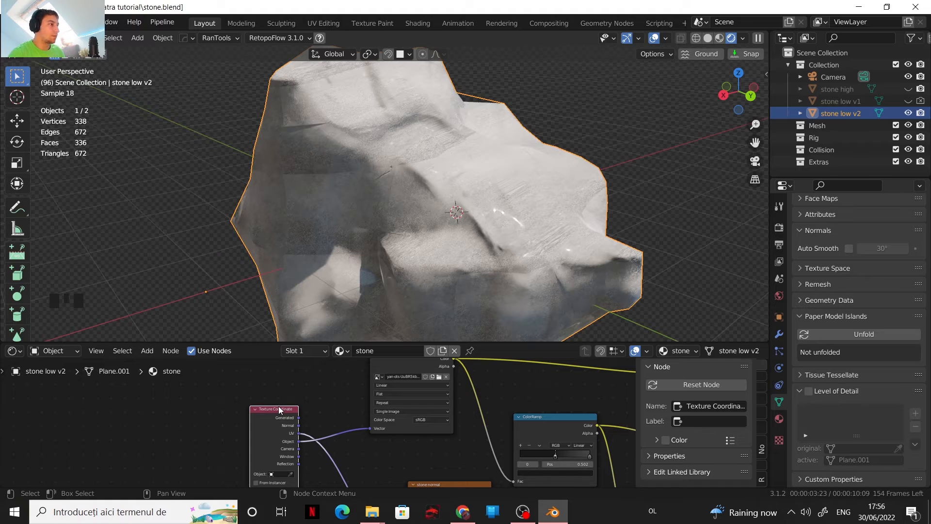
# - Move the Texture Coordinate node farther from the photo texture and shift the ColorRamp's black stop to position 0.673
pyautogui.moveTo(275, 409); pyautogui.dragTo(227, 406)
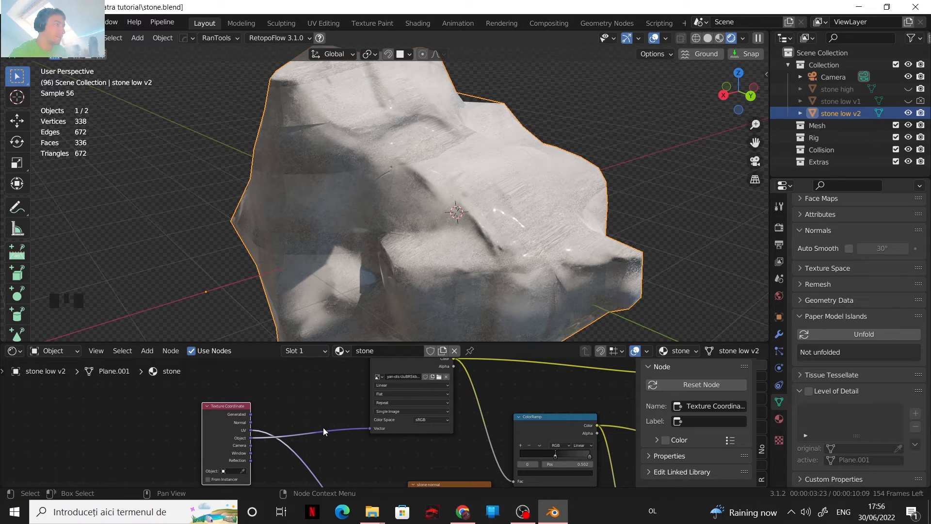
pyautogui.scroll(1, 325, 430)
pyautogui.moveTo(333, 435); pyautogui.dragTo(356, 424, button='middle')
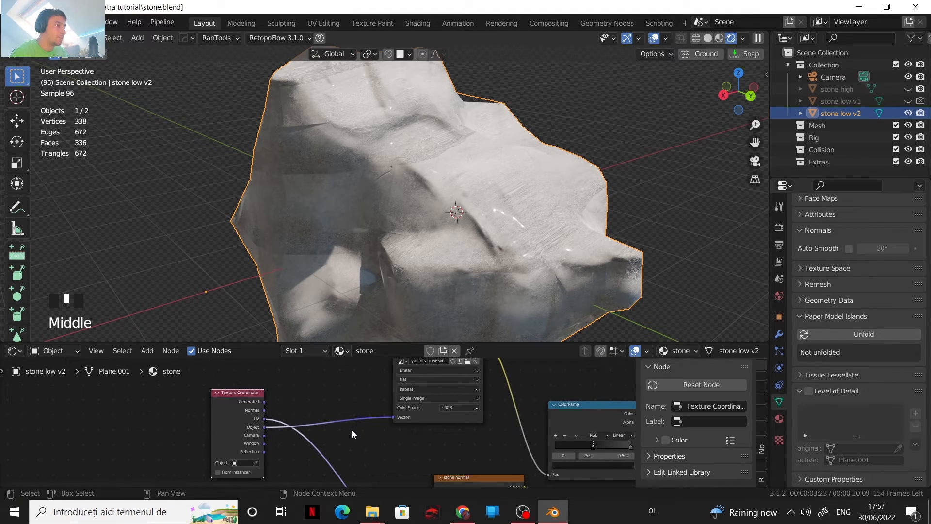
pyautogui.moveTo(595, 448); pyautogui.dragTo(607, 446)
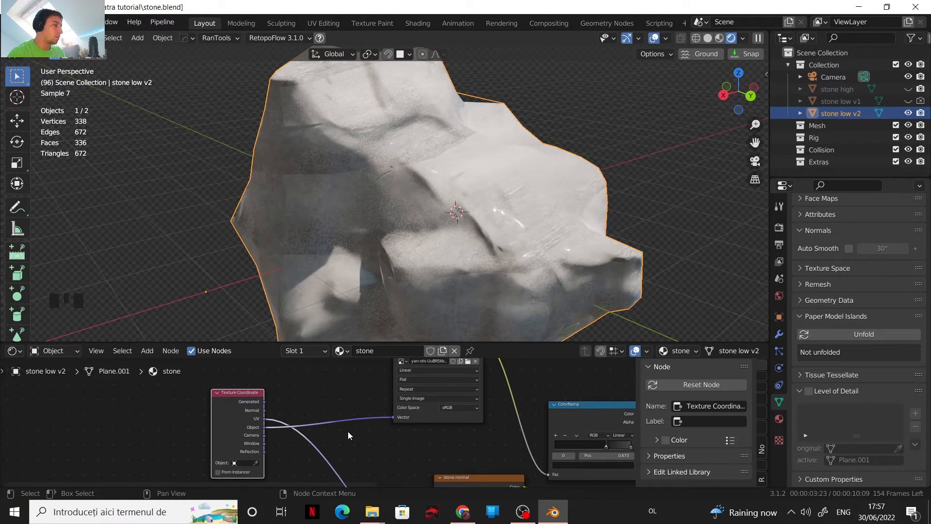
# - Insert a Mapping node on the link between Texture Coordinate and the photo texture, spacing the Texture Coordinate node away from it
pyautogui.hotkey('shift', 'a')
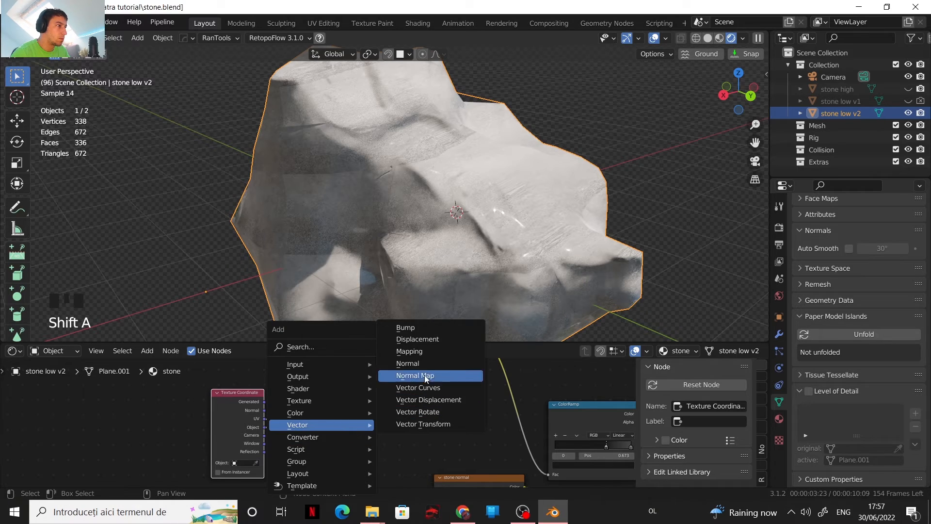
pyautogui.click(410, 351)
pyautogui.click(321, 387)
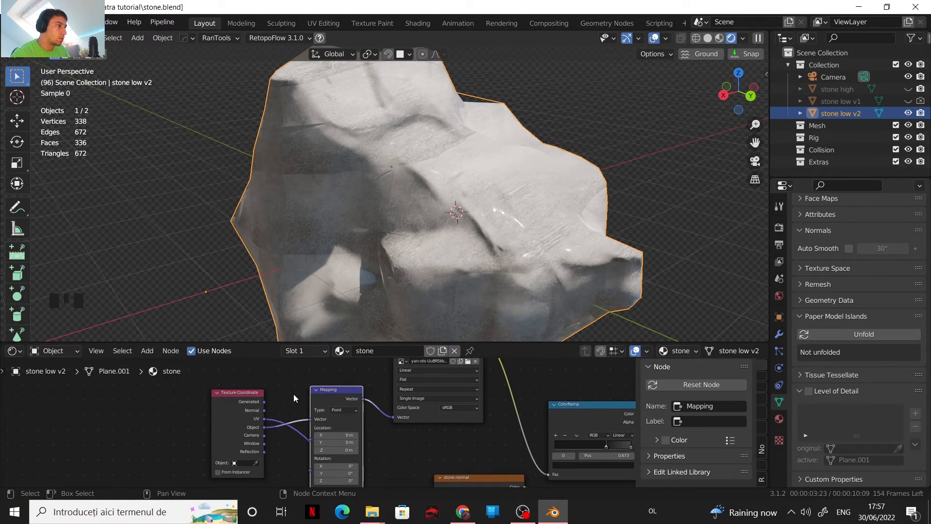
pyautogui.moveTo(232, 405); pyautogui.dragTo(158, 420)
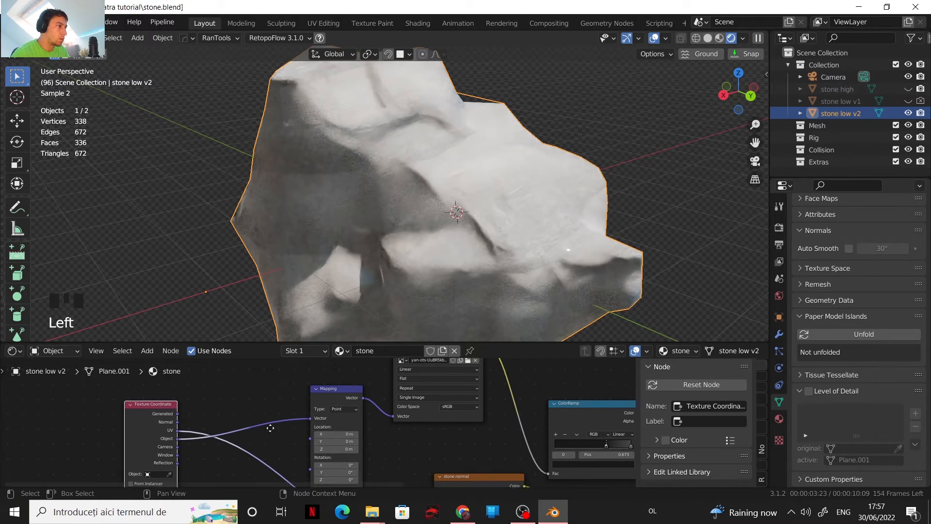
# - Set the Mapping node's Scale to 0.5 on all three axes
pyautogui.moveTo(271, 426); pyautogui.dragTo(256, 372, button='middle')
pyautogui.moveTo(323, 442); pyautogui.dragTo(322, 458)
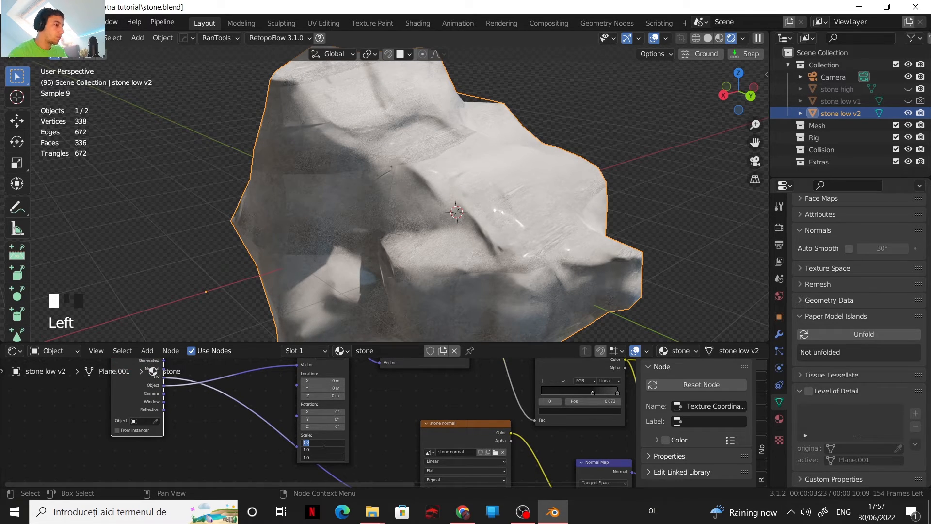
pyautogui.write('0')
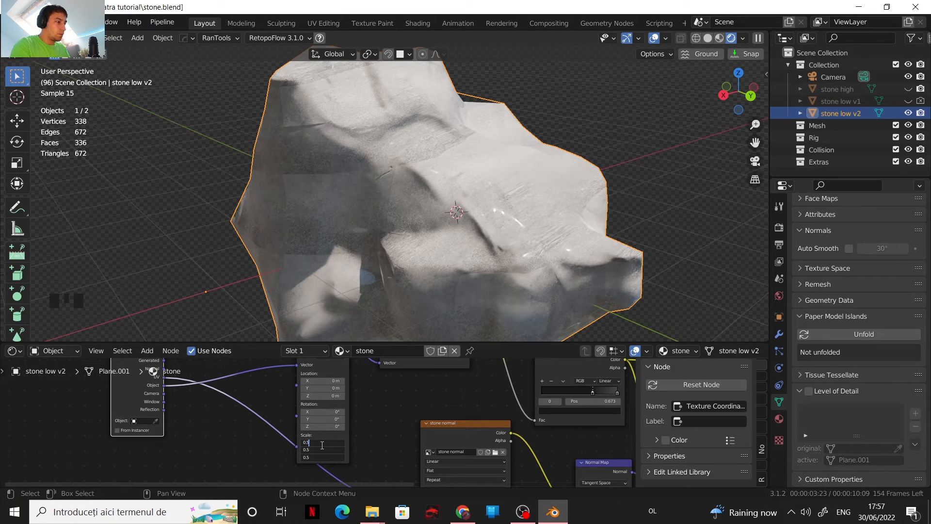
pyautogui.write('.5')
pyautogui.press('Return')
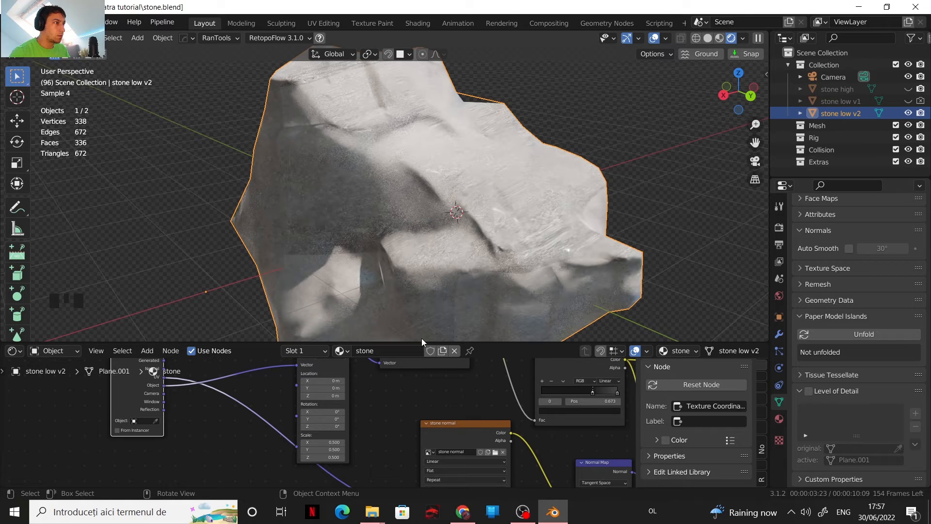
# - Set the Mapping node's X, Y and Z Scale to 0.2
pyautogui.doubleClick(324, 443)
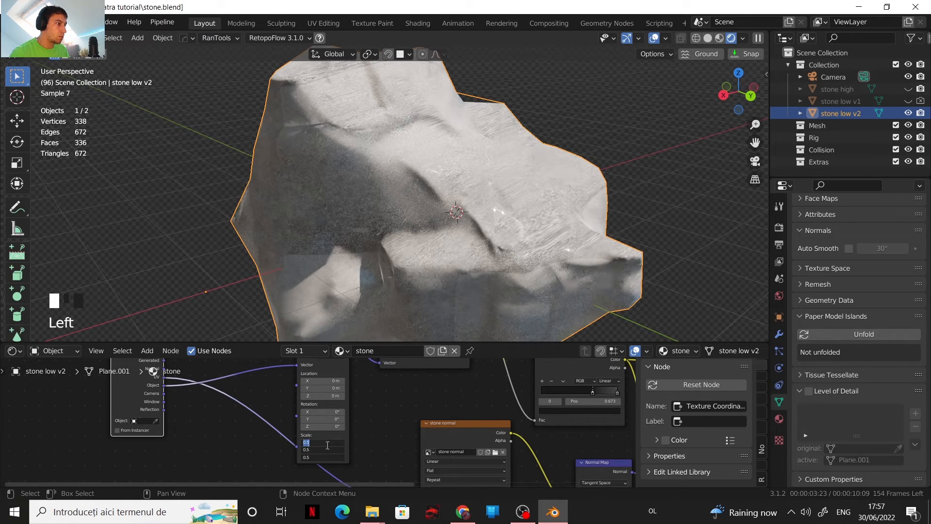
pyautogui.write('0.2')
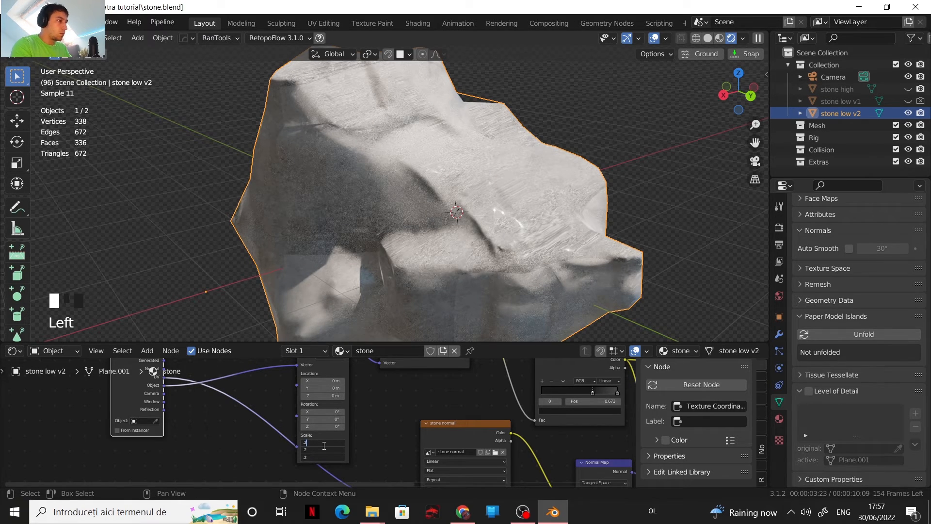
pyautogui.press('Return')
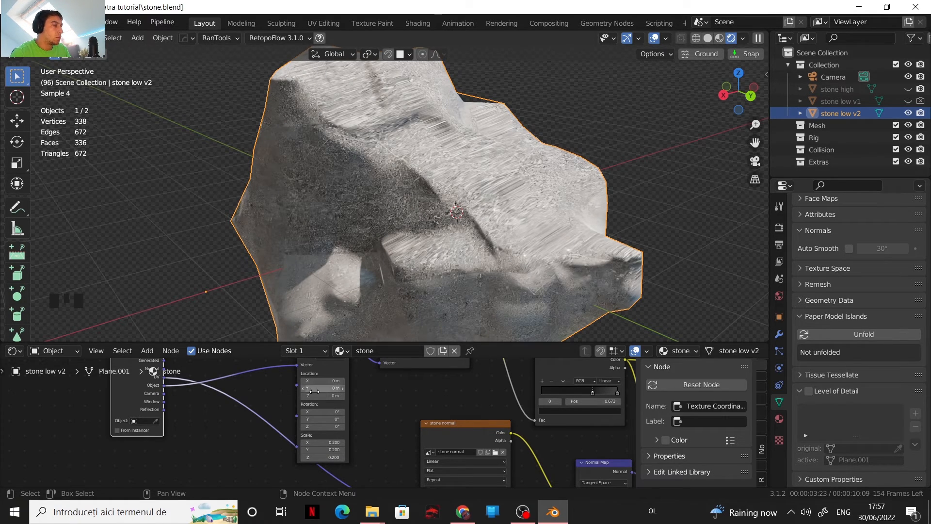
# - Try the Texture Coordinate node's Generated output as the Mapping node's Vector input
pyautogui.moveTo(267, 388); pyautogui.dragTo(298, 421, button='middle')
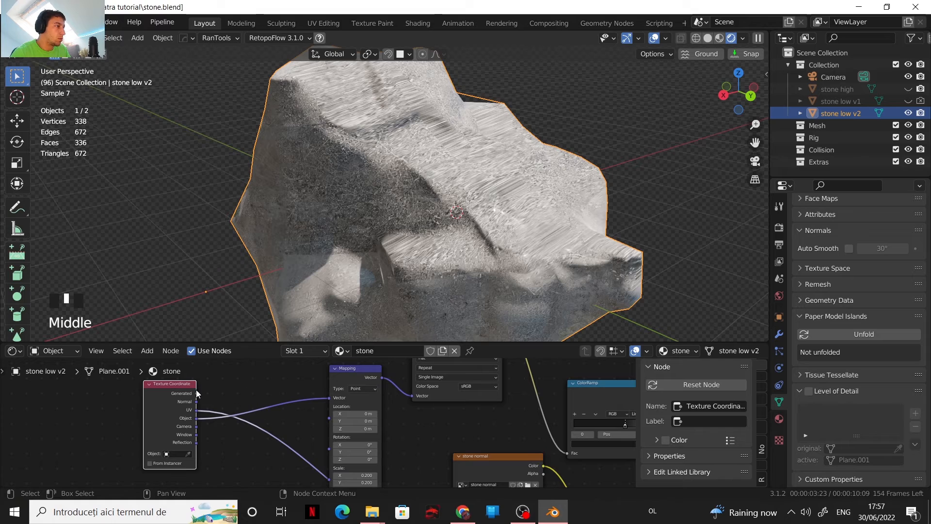
pyautogui.moveTo(198, 395); pyautogui.dragTo(329, 398)
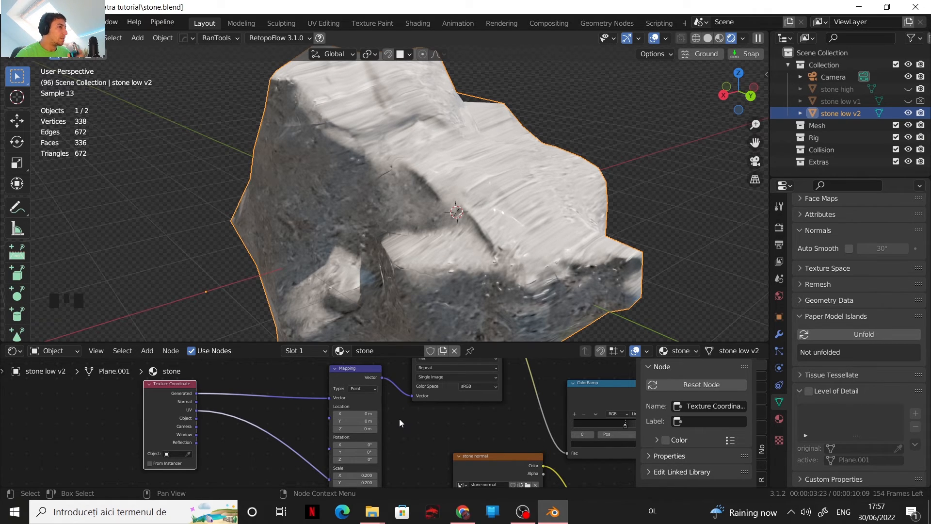
# - Set the Mapping node's X, Y and Z Scale to 1
pyautogui.moveTo(391, 422); pyautogui.dragTo(404, 369, button='middle')
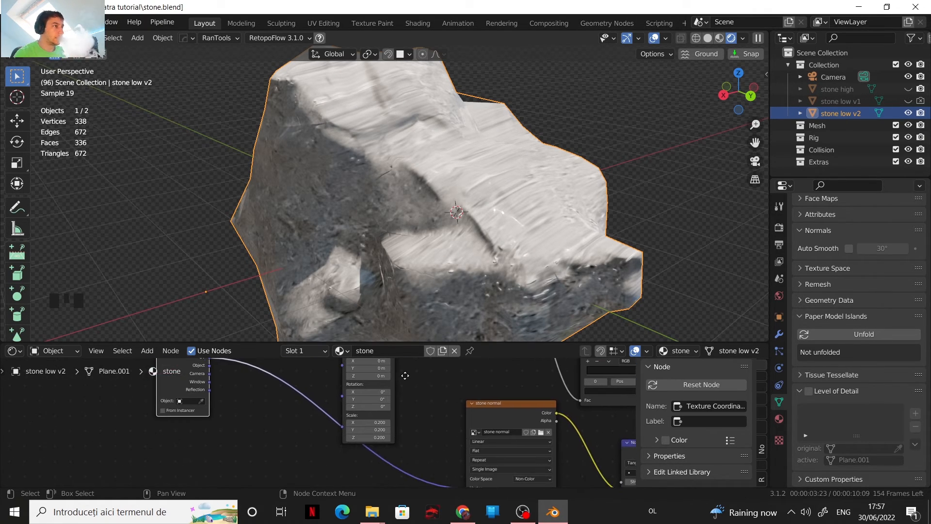
pyautogui.moveTo(374, 425); pyautogui.dragTo(374, 438)
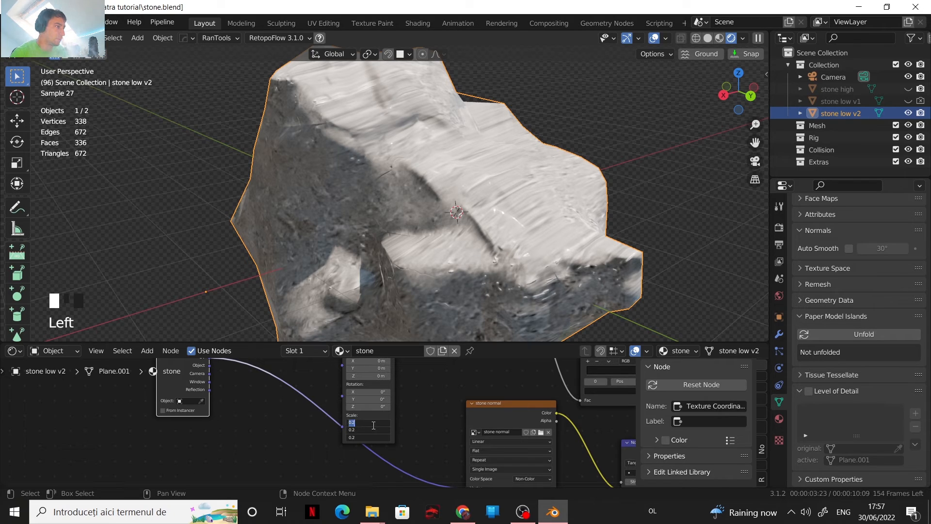
pyautogui.write('1')
pyautogui.press('Return')
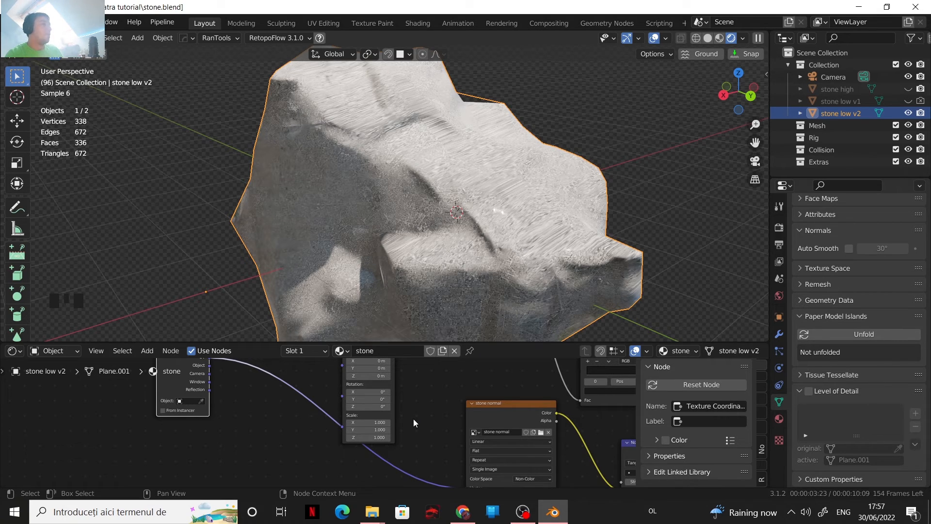
# - Connect the Texture Coordinate node's UV output to the Mapping node's Vector input
pyautogui.moveTo(411, 411); pyautogui.dragTo(401, 445, button='middle')
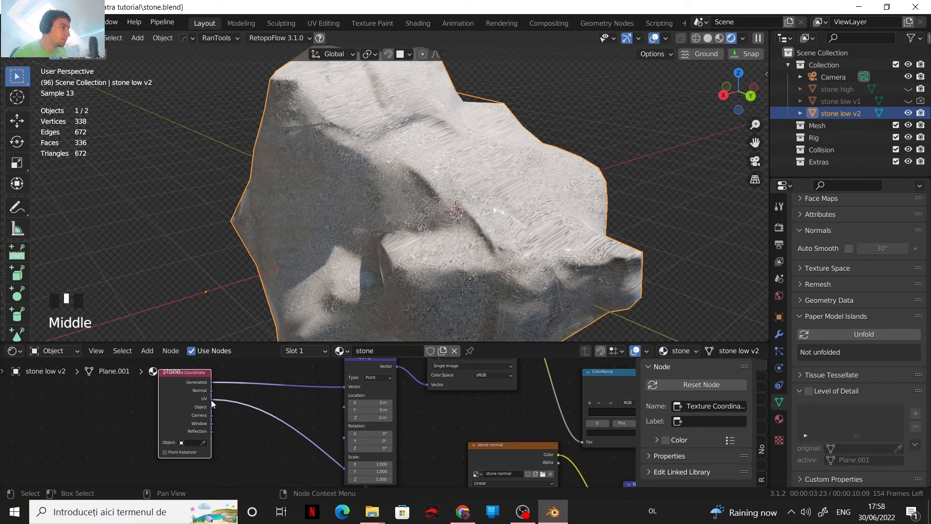
pyautogui.moveTo(211, 399); pyautogui.dragTo(342, 387)
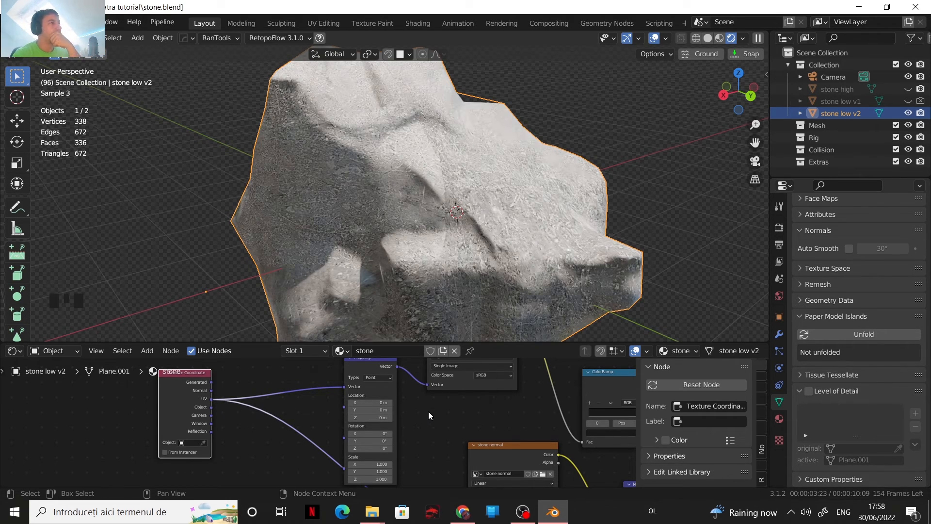
pyautogui.scroll(-3, 415, 437)
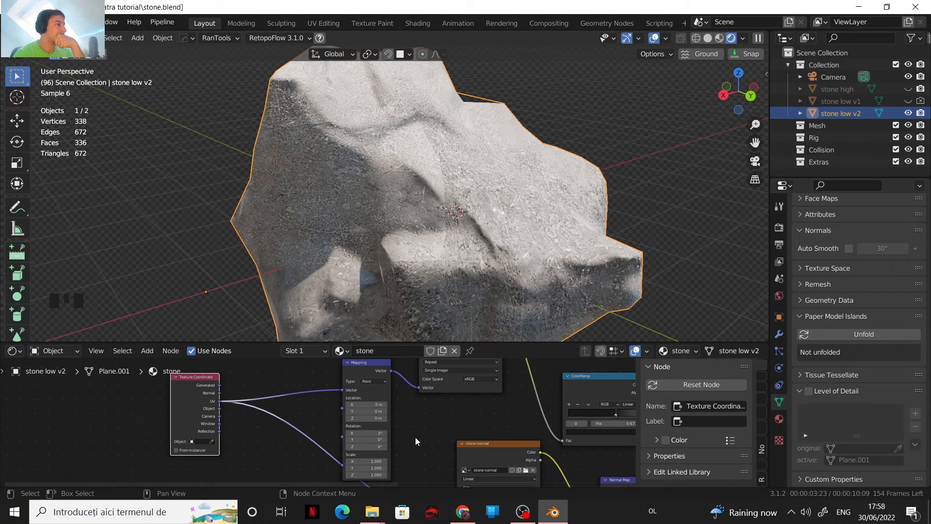
pyautogui.moveTo(414, 435); pyautogui.dragTo(424, 415, button='middle')
pyautogui.scroll(1, 424, 415)
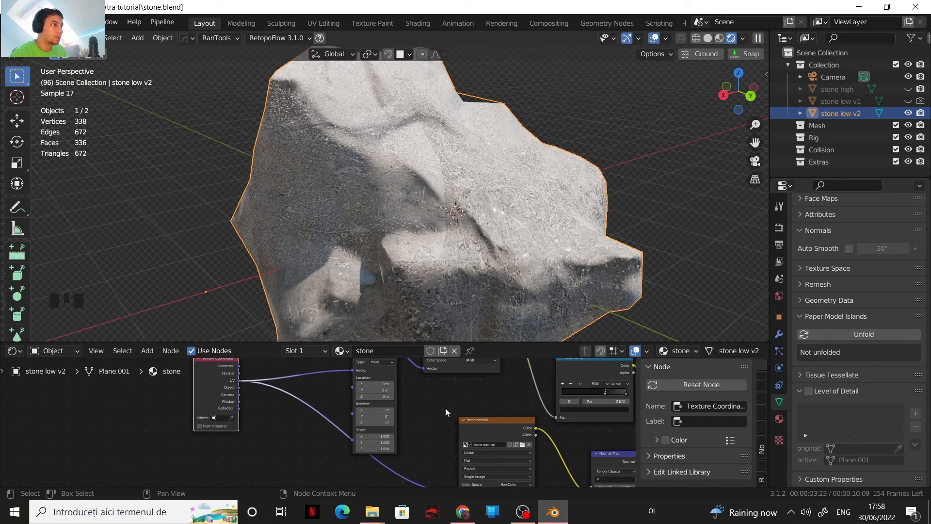
# - Examine the ColorRamp's stops and its link into the Principled BSDF's Roughness input
pyautogui.press('Right')
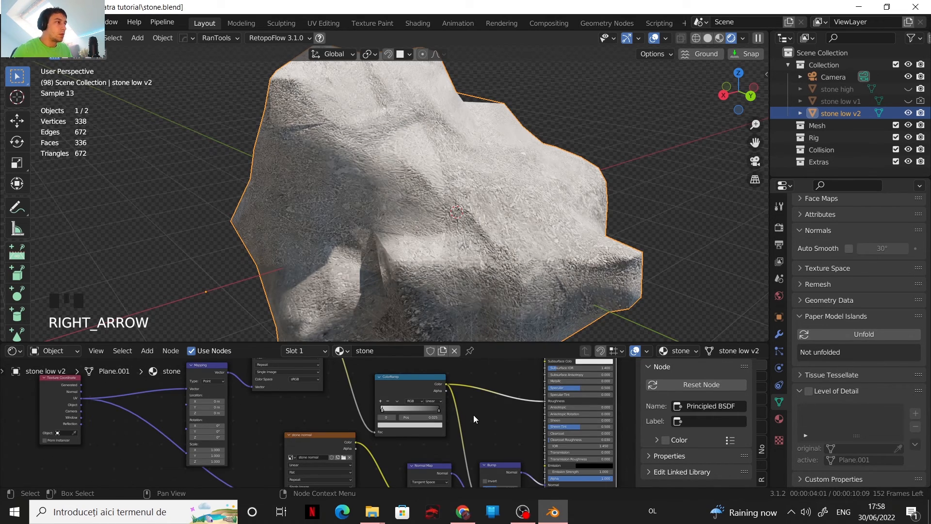
pyautogui.scroll(3, 435, 416)
pyautogui.scroll(4, 435, 416)
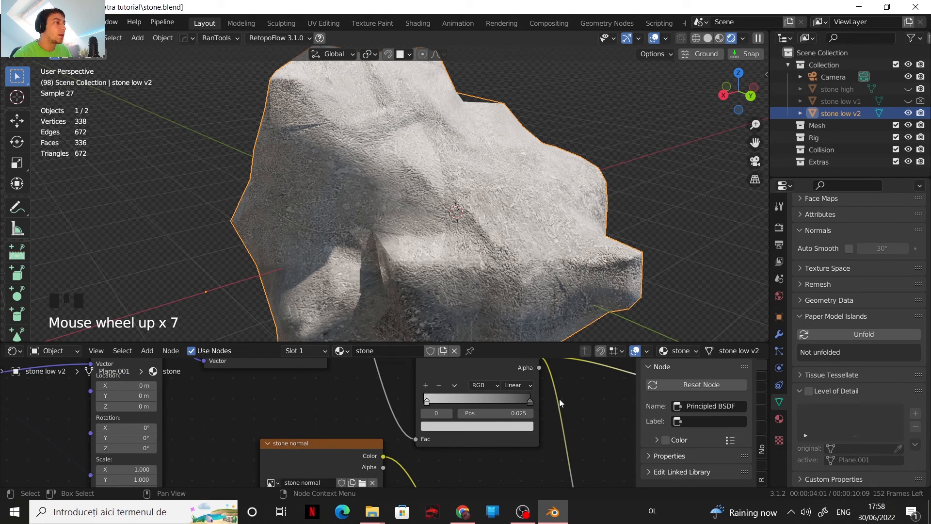
pyautogui.moveTo(474, 409); pyautogui.dragTo(429, 433, button='middle')
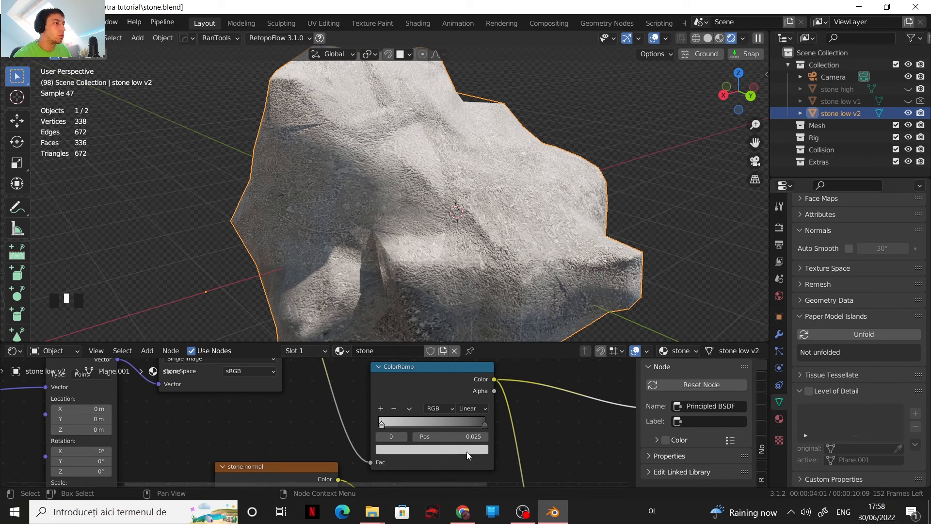
pyautogui.moveTo(523, 420); pyautogui.dragTo(405, 408, button='middle')
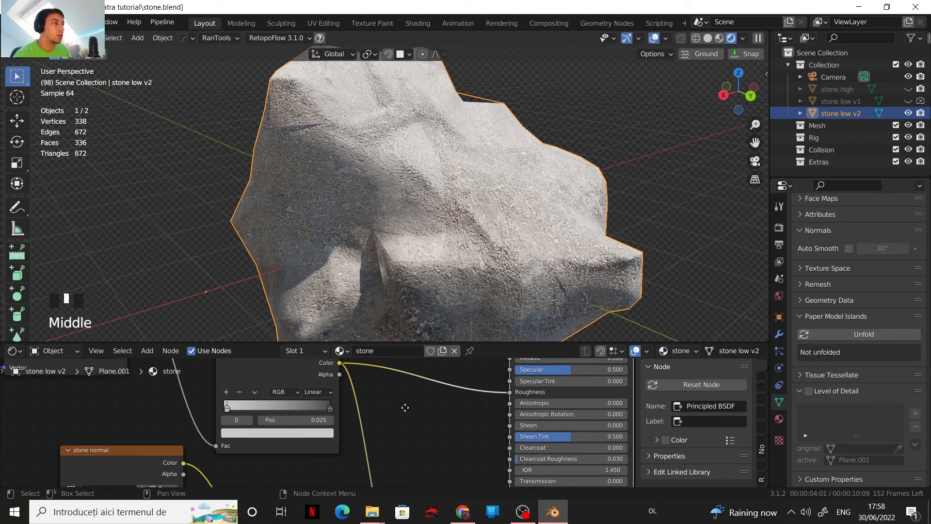
pyautogui.scroll(-2, 431, 429)
# - Hide the viewport overlays and inspect the textured stone from another side
pyautogui.scroll(-1, 519, 249)
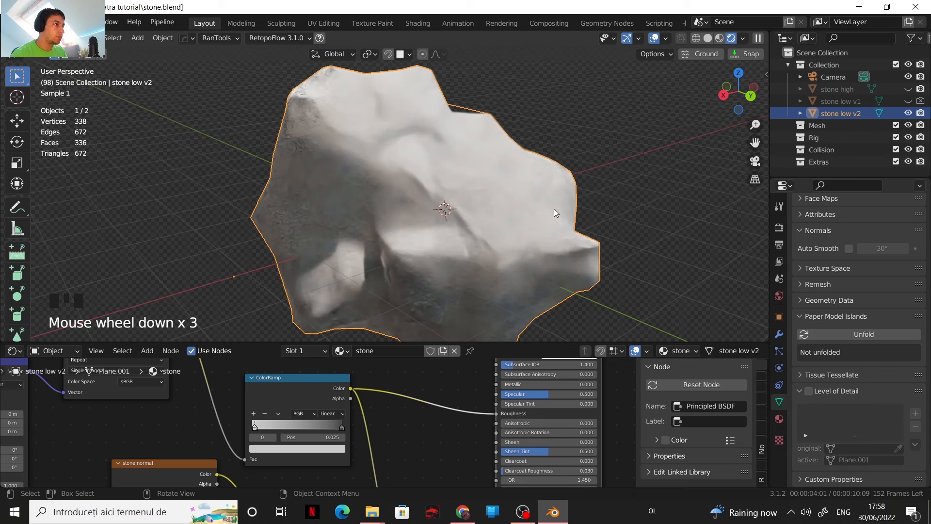
pyautogui.click(654, 37)
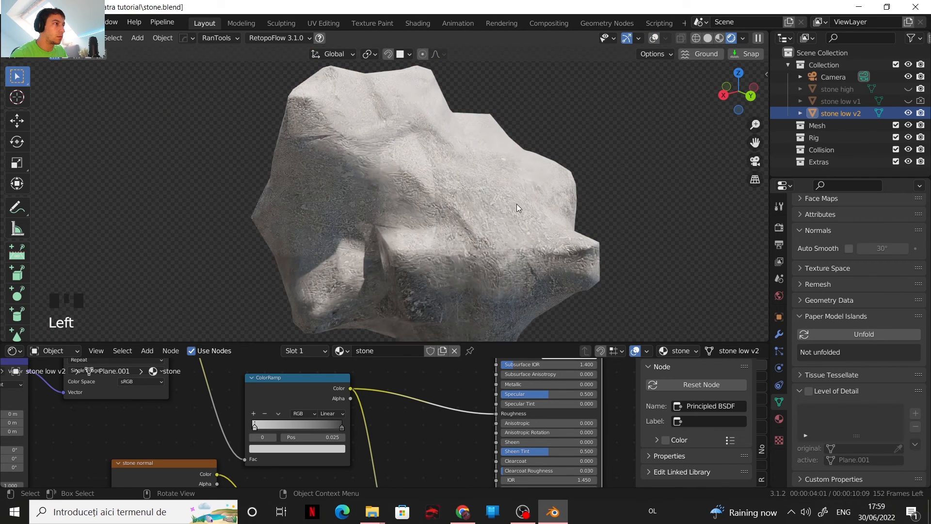
pyautogui.scroll(-1, 511, 214)
pyautogui.moveTo(511, 214); pyautogui.dragTo(421, 210, button='middle')
pyautogui.scroll(2, 441, 220)
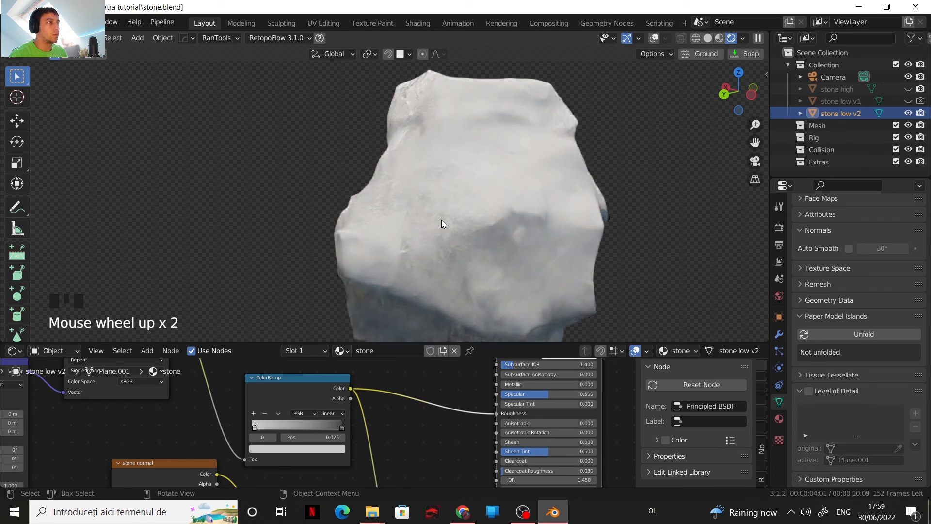